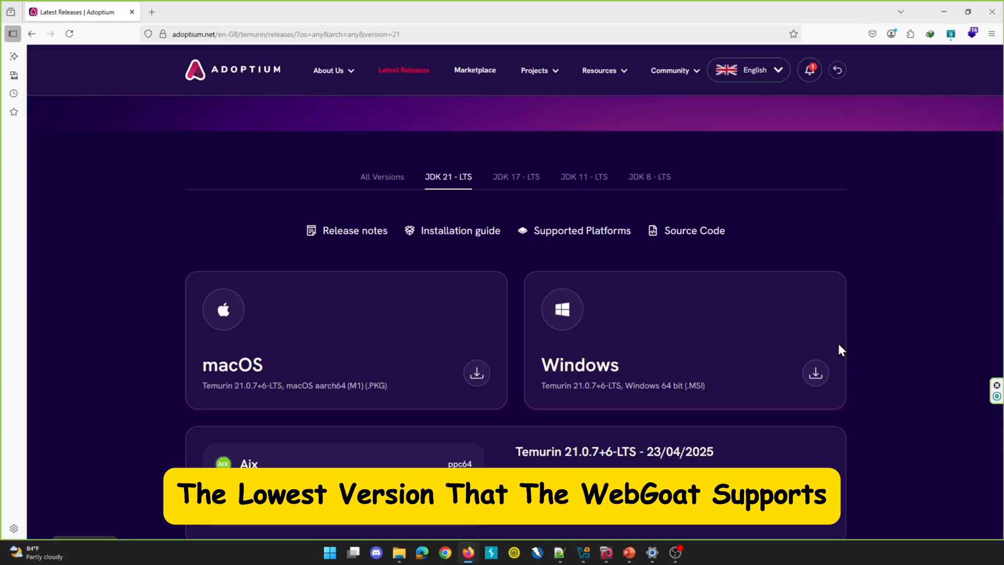
Step: Filter all Temurin releases to Windows, x64 and version 23, and select JDK as the package type
{"action": "left_click", "coordinate": [384, 183]}
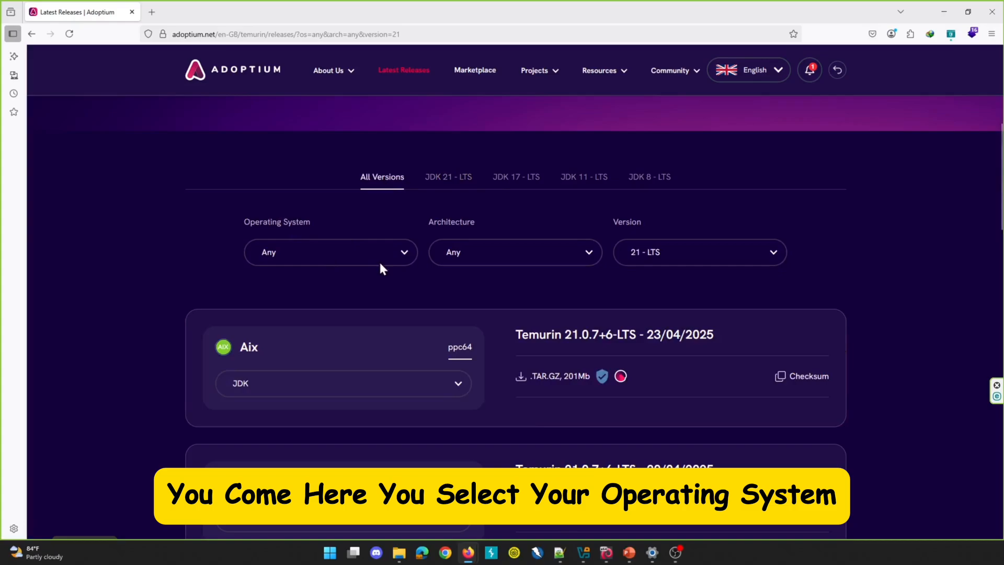
{"action": "left_click", "coordinate": [376, 253]}
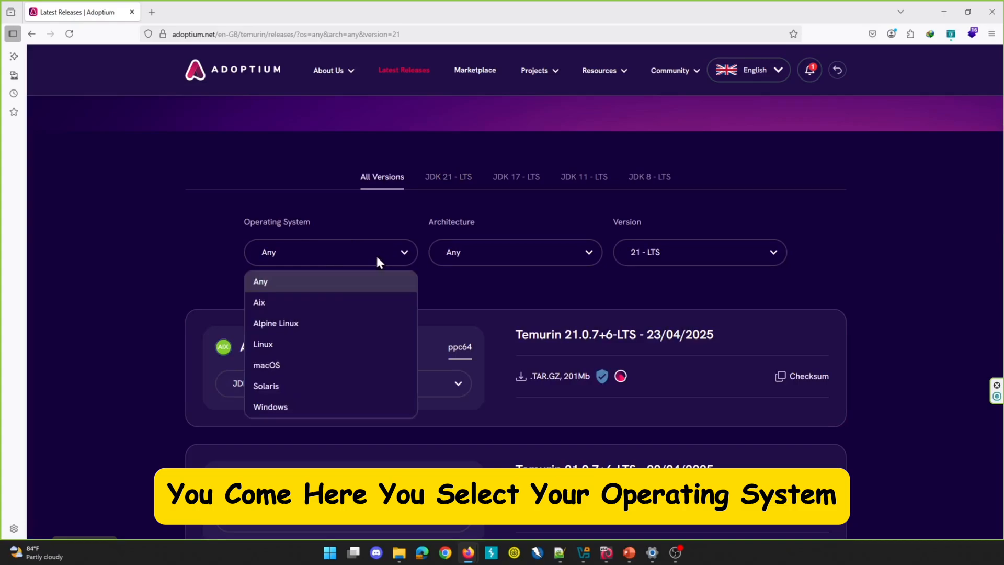
{"action": "left_click", "coordinate": [282, 407]}
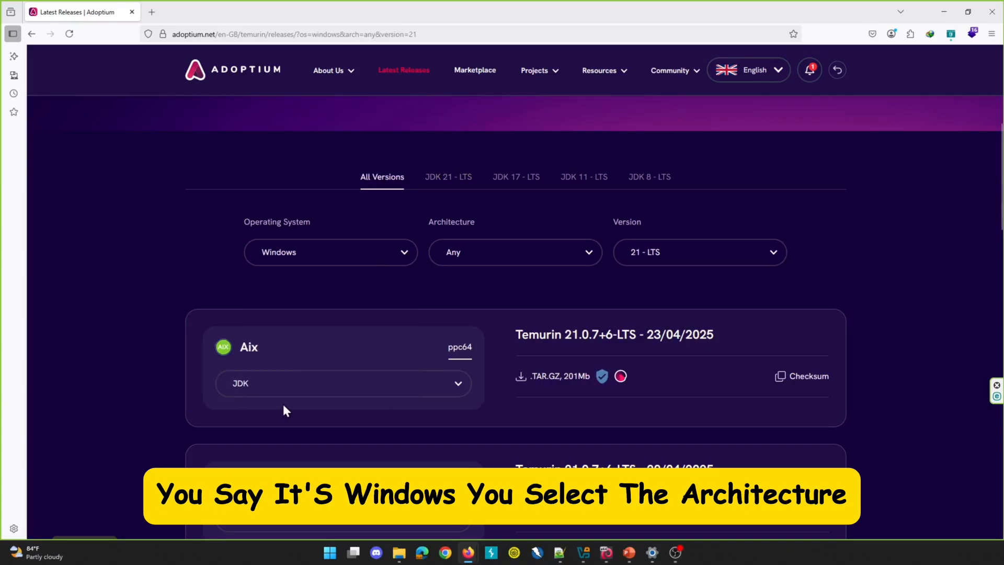
{"action": "left_click", "coordinate": [508, 258]}
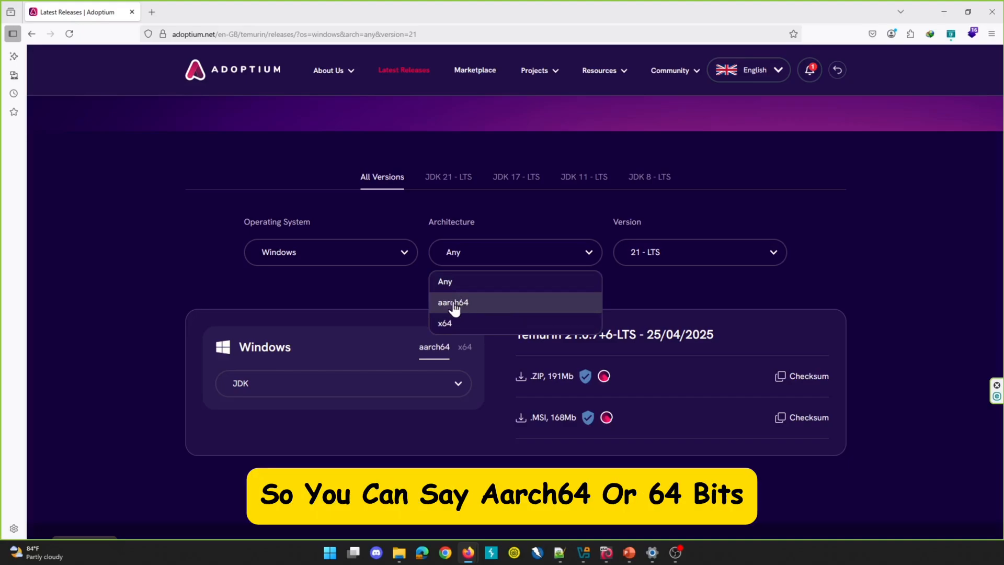
{"action": "left_click", "coordinate": [464, 328]}
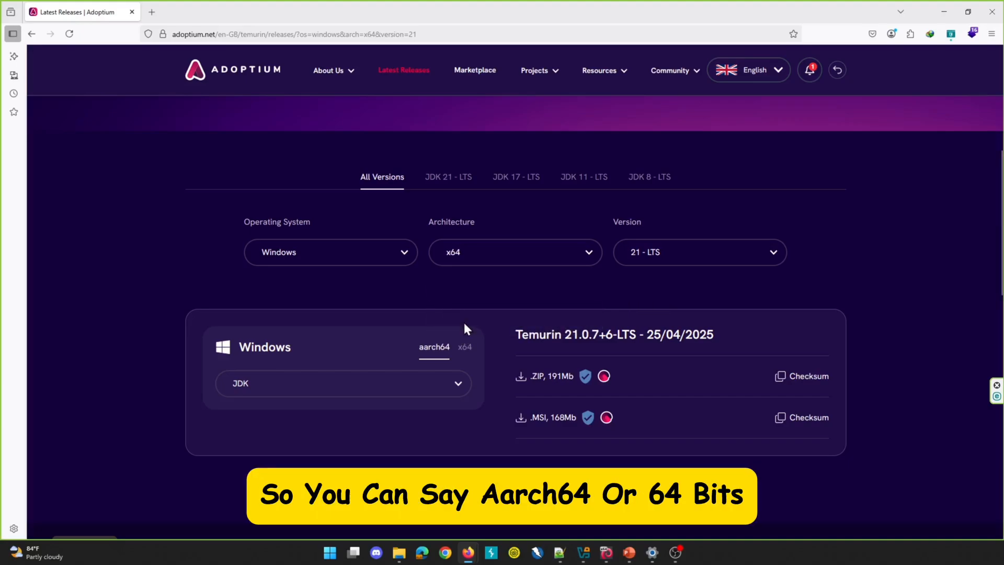
{"action": "left_click", "coordinate": [678, 251]}
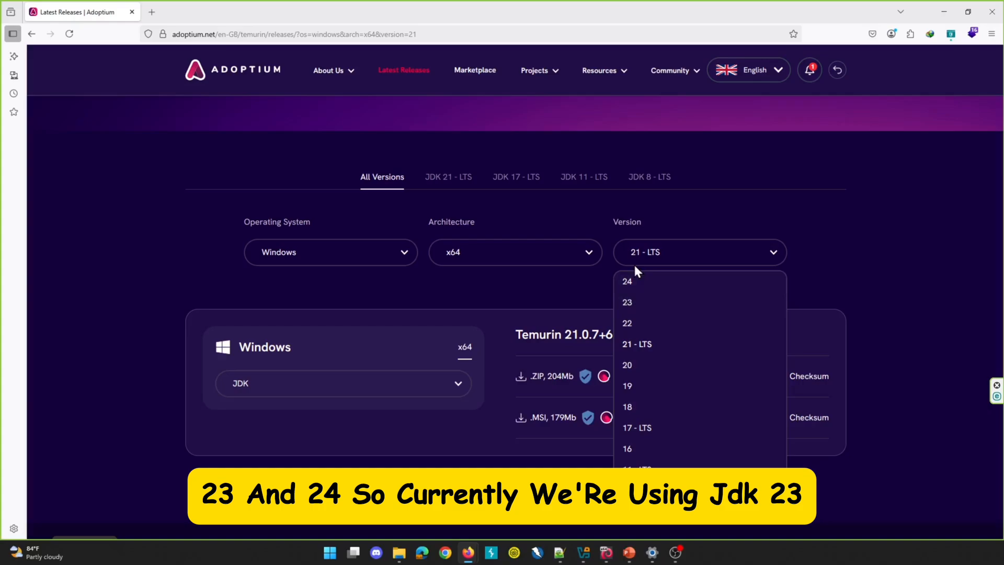
{"action": "left_click", "coordinate": [633, 305]}
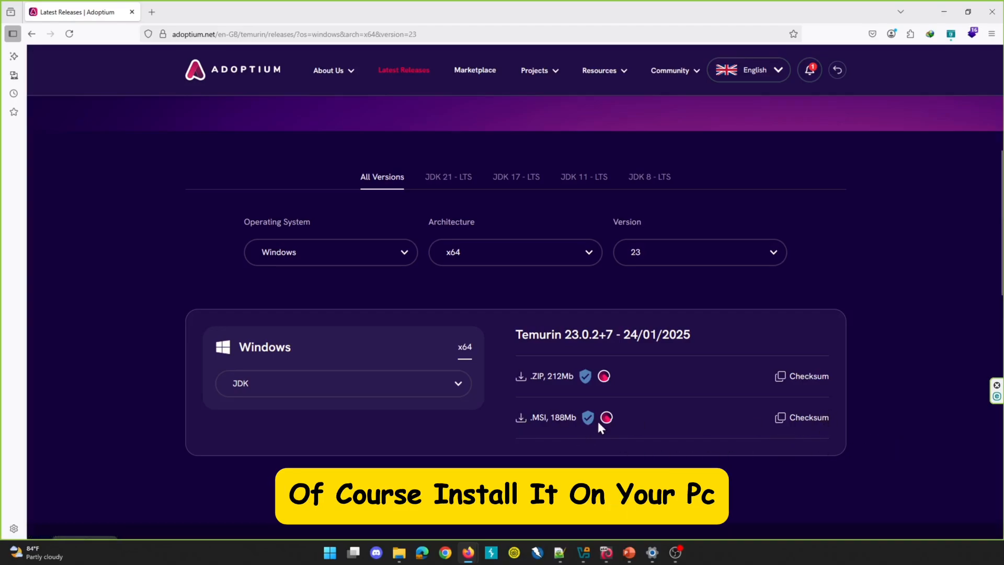
{"action": "left_click", "coordinate": [436, 387]}
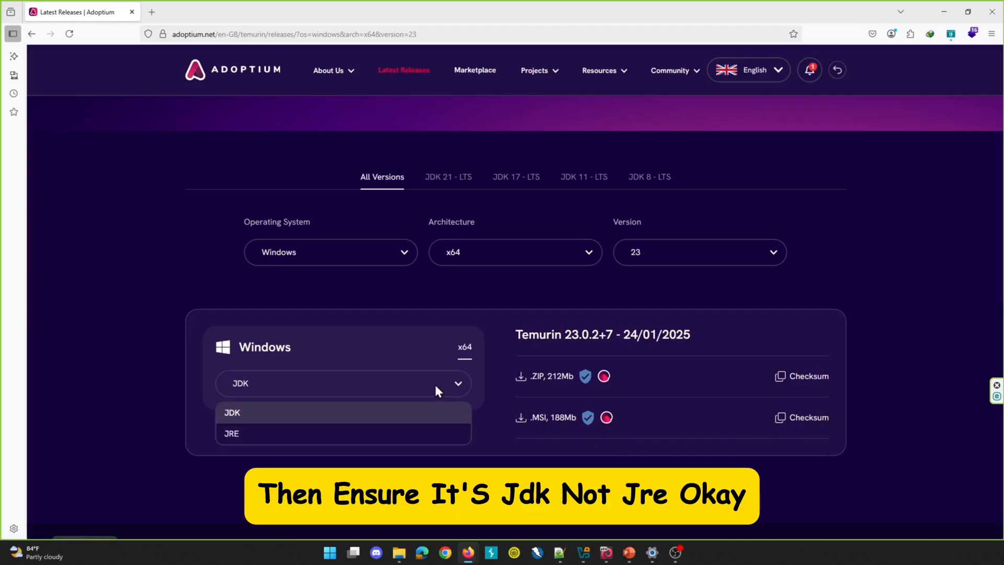
{"action": "left_click", "coordinate": [322, 415]}
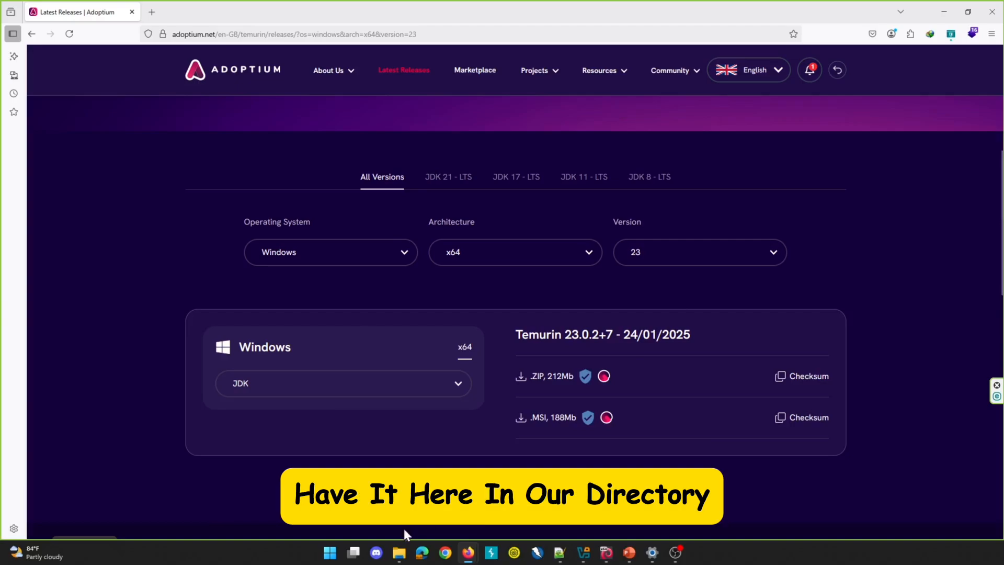
Step: Open the WebGoat v2025.3 release page on GitHub in a new browser tab
{"action": "left_click", "coordinate": [399, 552]}
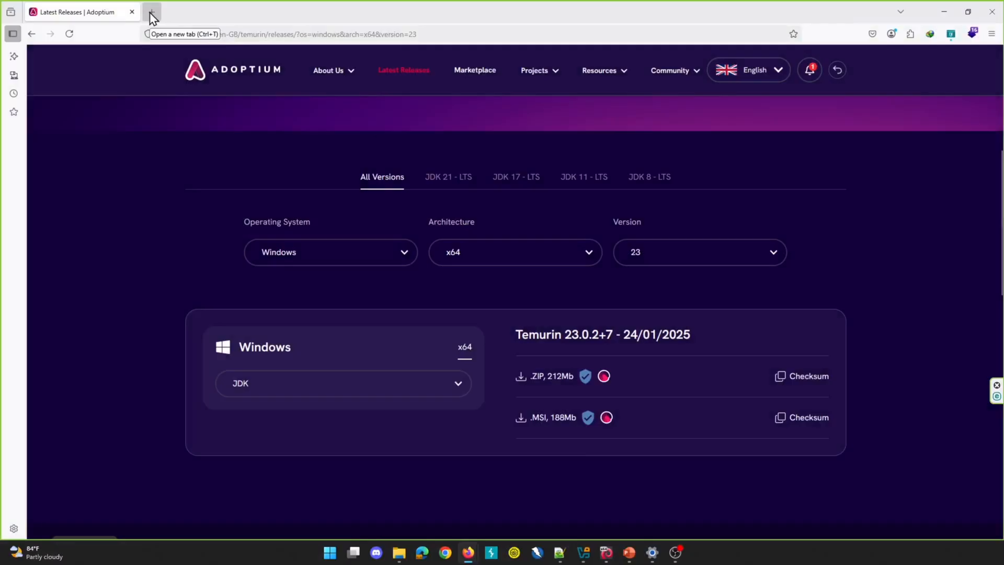
{"action": "left_click", "coordinate": [150, 13]}
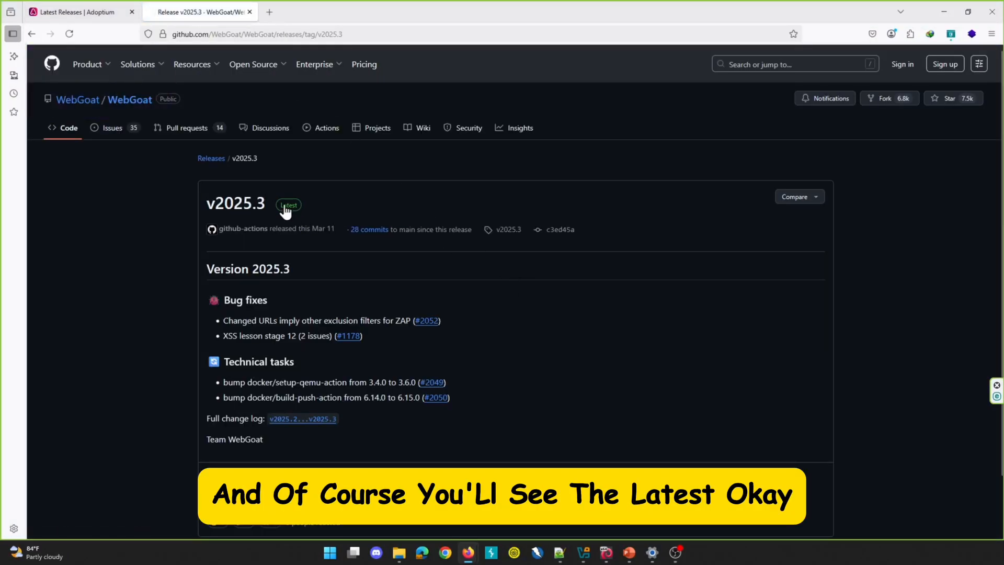
{"action": "scroll", "coordinate": [321, 215], "scroll_direction": "down", "scroll_amount": 1}
{"action": "scroll", "coordinate": [322, 209], "scroll_direction": "up", "scroll_amount": 1}
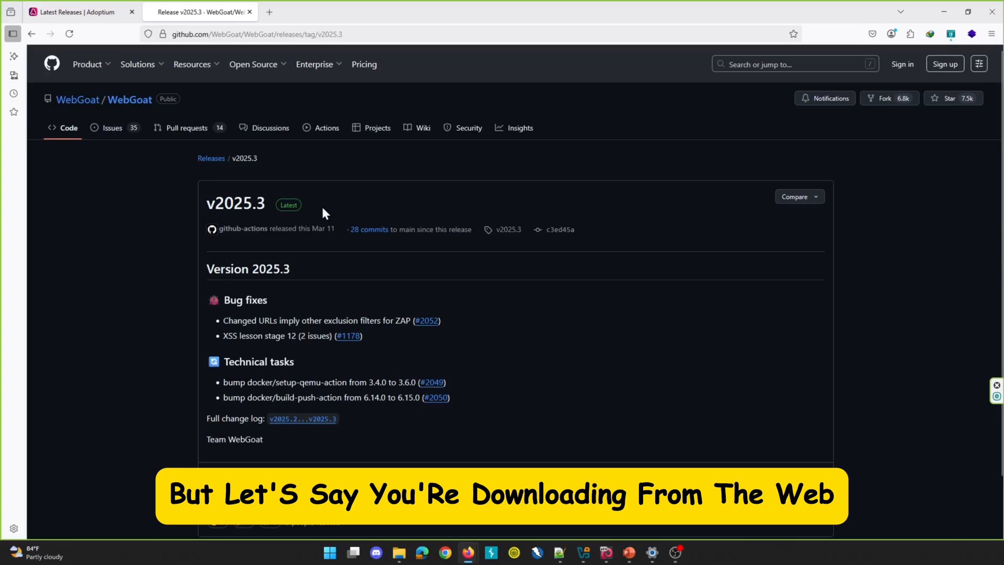
Step: Open the latest release from the WebGoat repository's main page, start downloading webgoat-2025.3.jar and cancel the download
{"action": "left_click", "coordinate": [126, 102]}
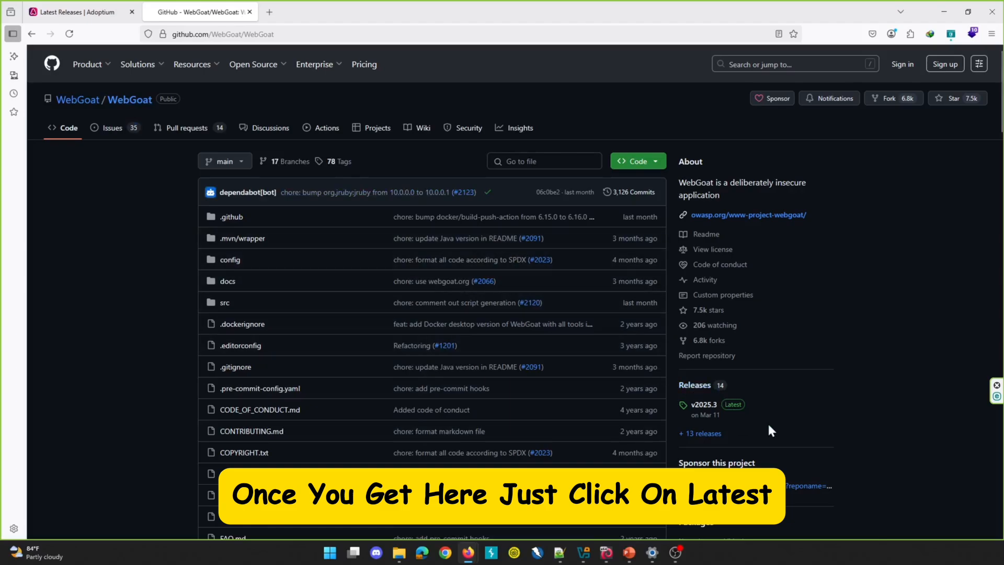
{"action": "left_click", "coordinate": [739, 404]}
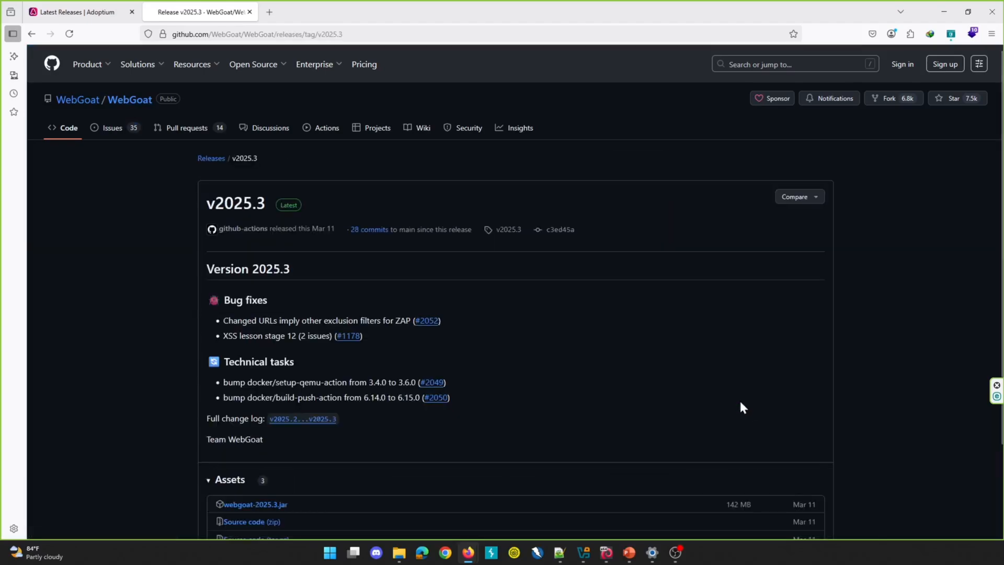
{"action": "scroll", "coordinate": [479, 262], "scroll_direction": "down", "scroll_amount": 2}
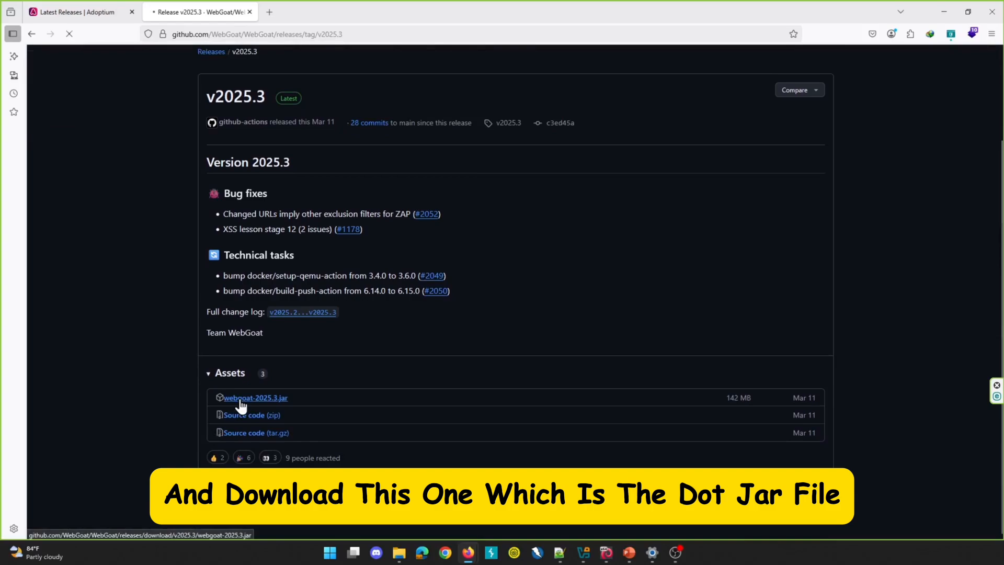
{"action": "left_click", "coordinate": [240, 401]}
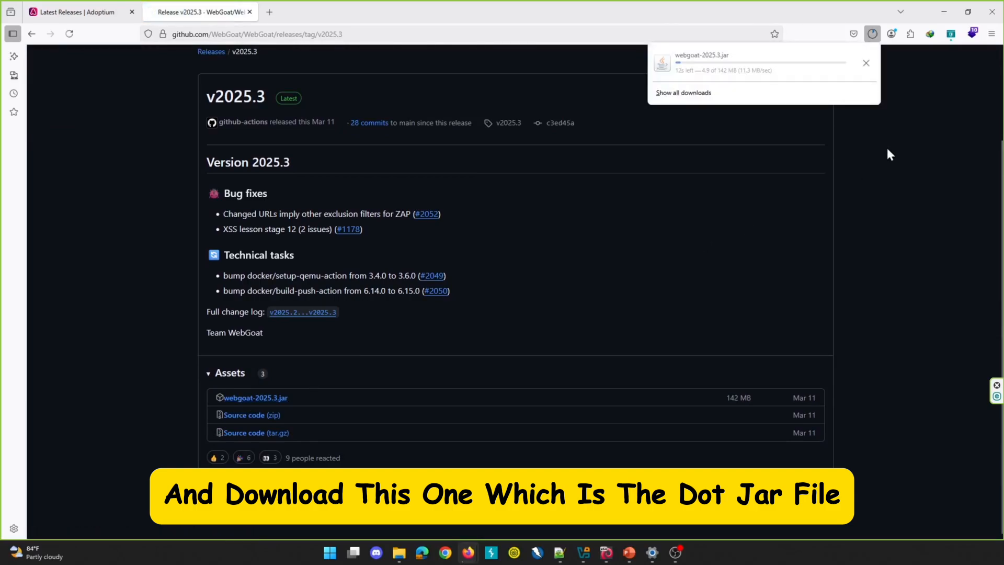
{"action": "left_click", "coordinate": [866, 64]}
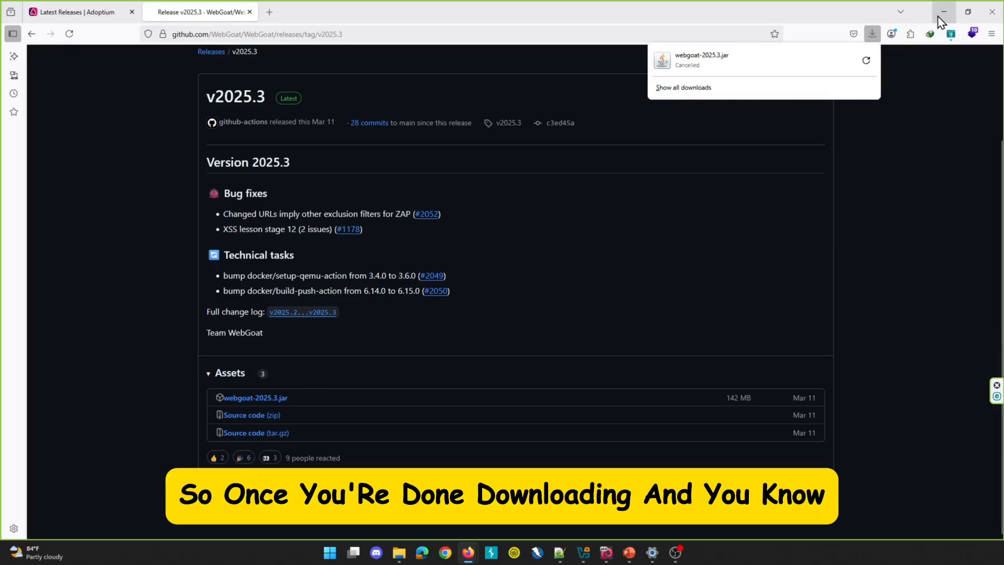
Step: Switch to File Explorer and open the jdk-23 folder under C:\Program Files\Java
{"action": "mouse_move", "coordinate": [963, 17]}
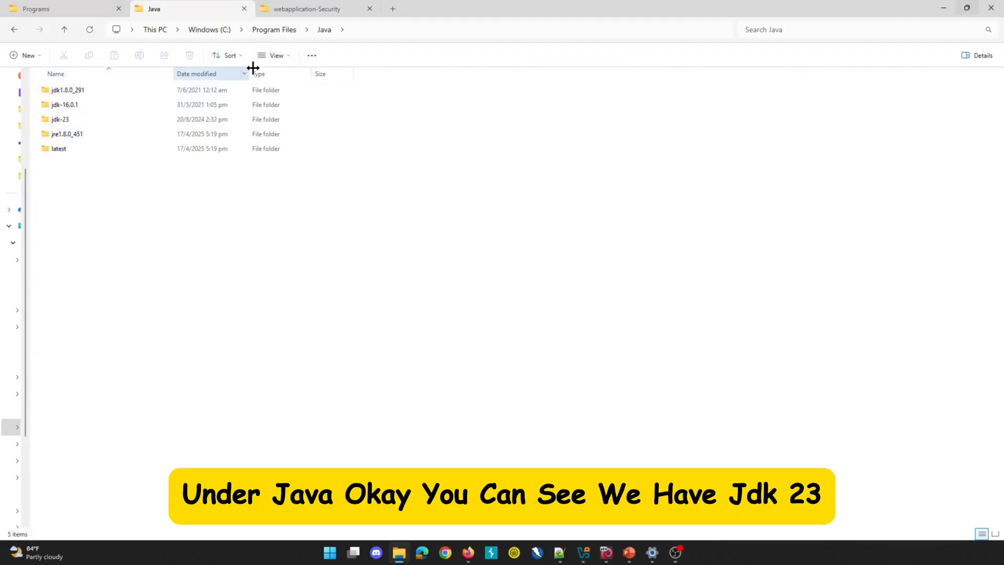
{"action": "mouse_move", "coordinate": [68, 119]}
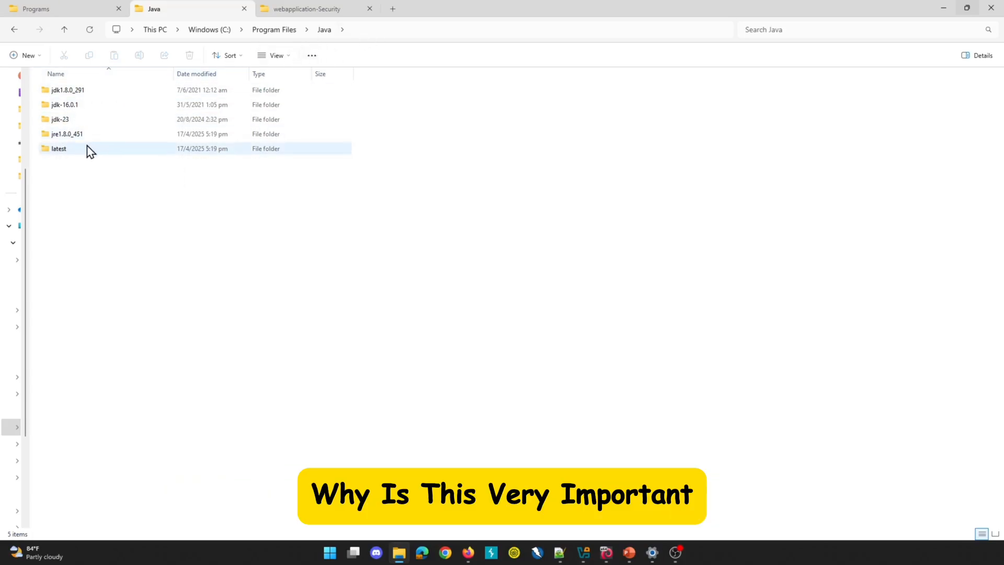
{"action": "double_click", "coordinate": [74, 120]}
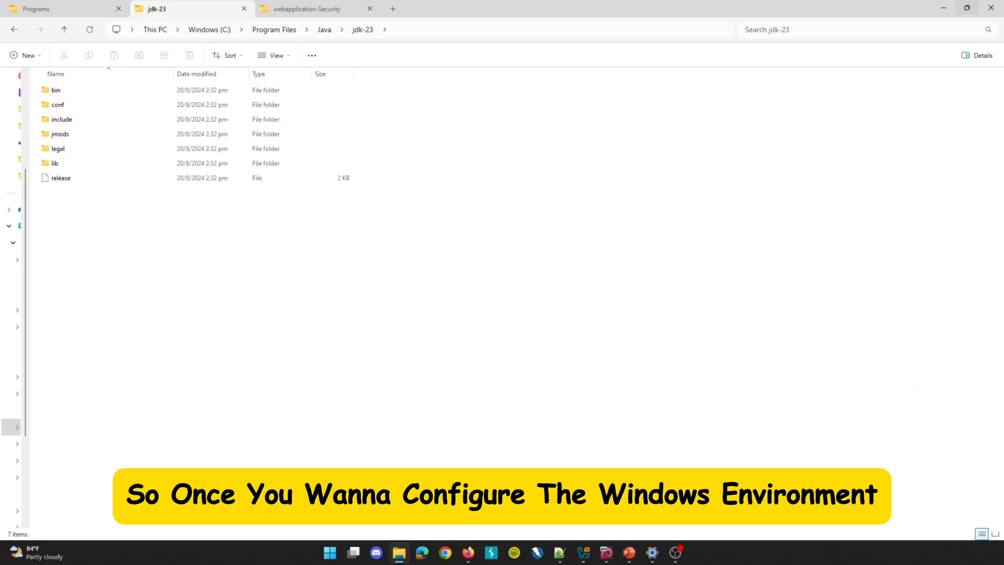
Step: Search Windows for the system environment variables and open the Environment Variables dialog
{"action": "left_click", "coordinate": [329, 553]}
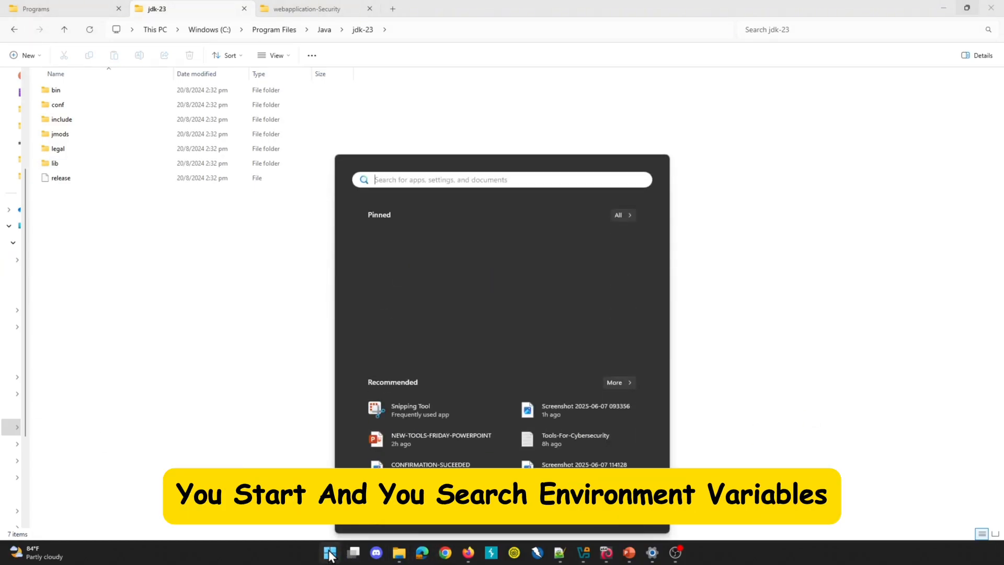
{"action": "type", "text": "en"}
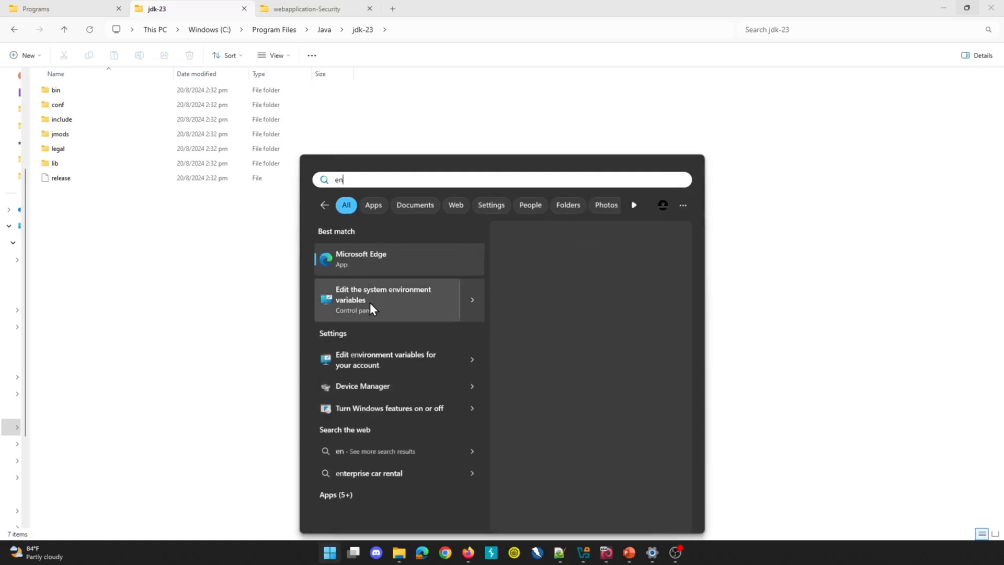
{"action": "left_click", "coordinate": [369, 307]}
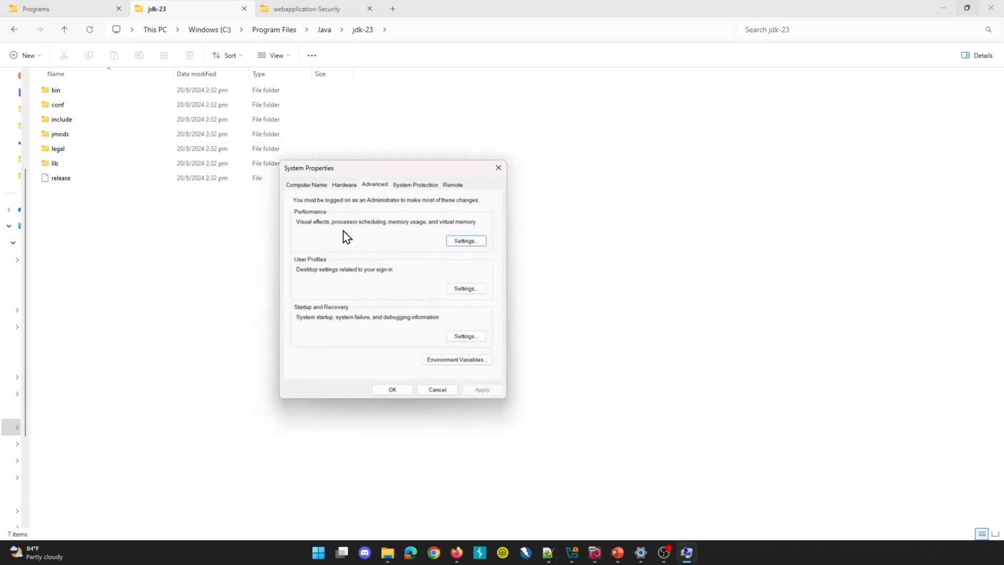
{"action": "left_click", "coordinate": [438, 361]}
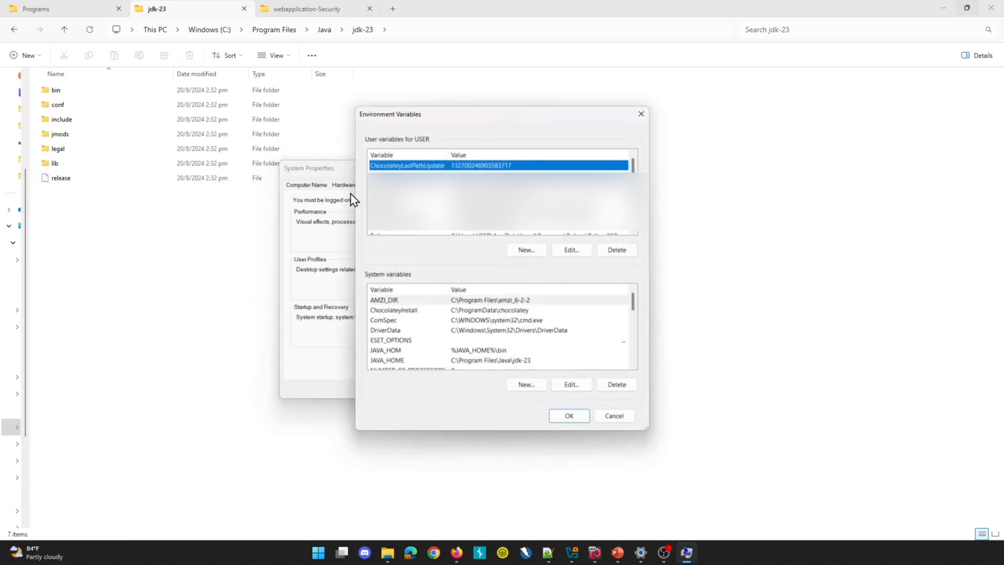
Step: Verify that the user variable JAVA_HOME points to C:\Program Files\Java\jdk-23, and accept its definition
{"action": "scroll", "coordinate": [502, 196], "scroll_direction": "down", "scroll_amount": 1}
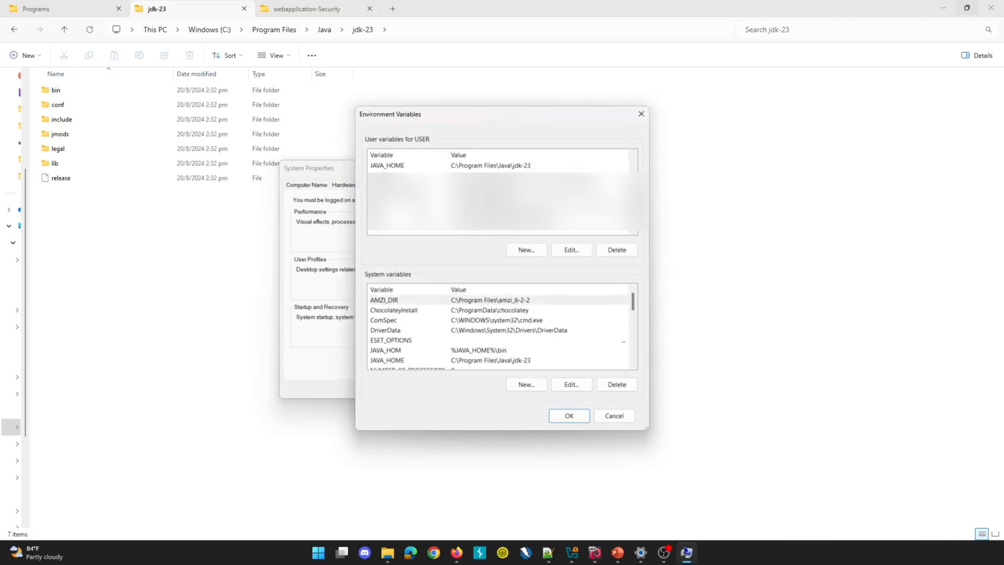
{"action": "left_click", "coordinate": [397, 166]}
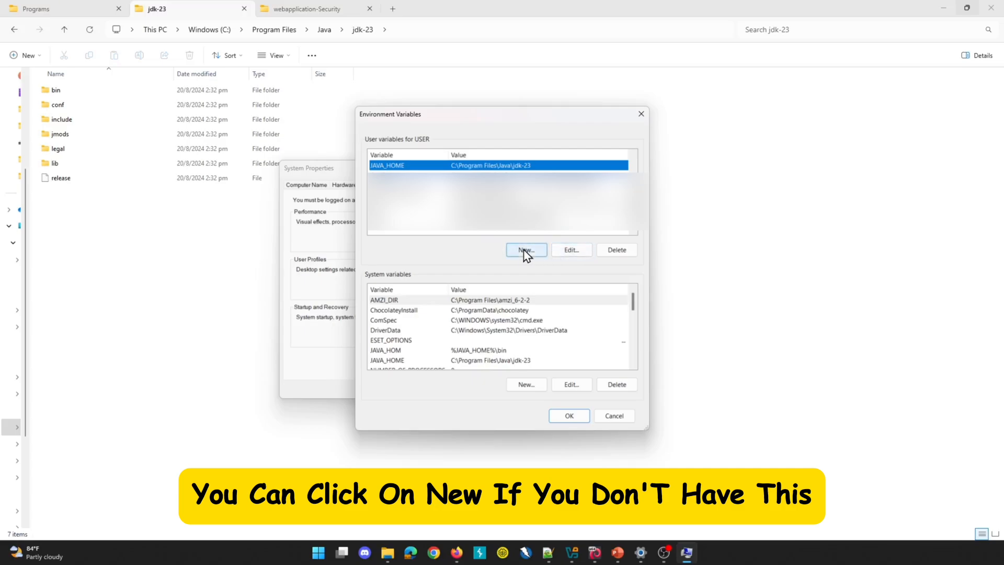
{"action": "left_click", "coordinate": [573, 251]}
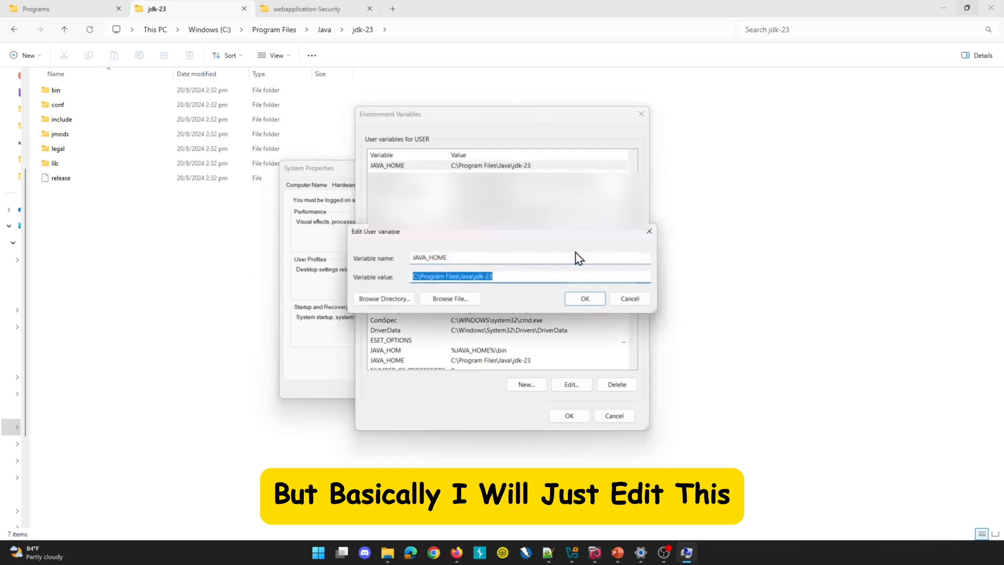
{"action": "double_click", "coordinate": [451, 258]}
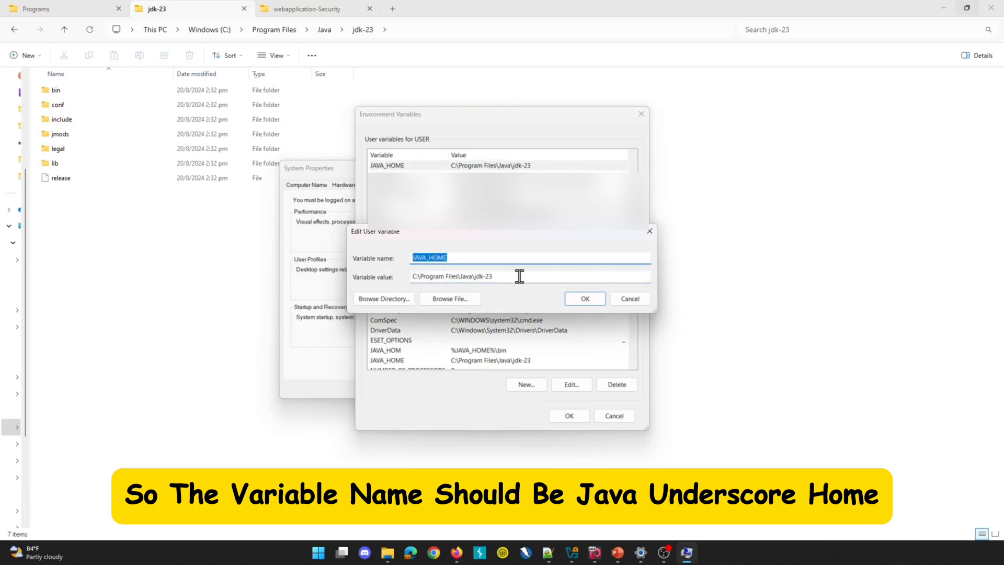
{"action": "left_click_drag", "start_coordinate": [491, 277], "coordinate": [404, 283]}
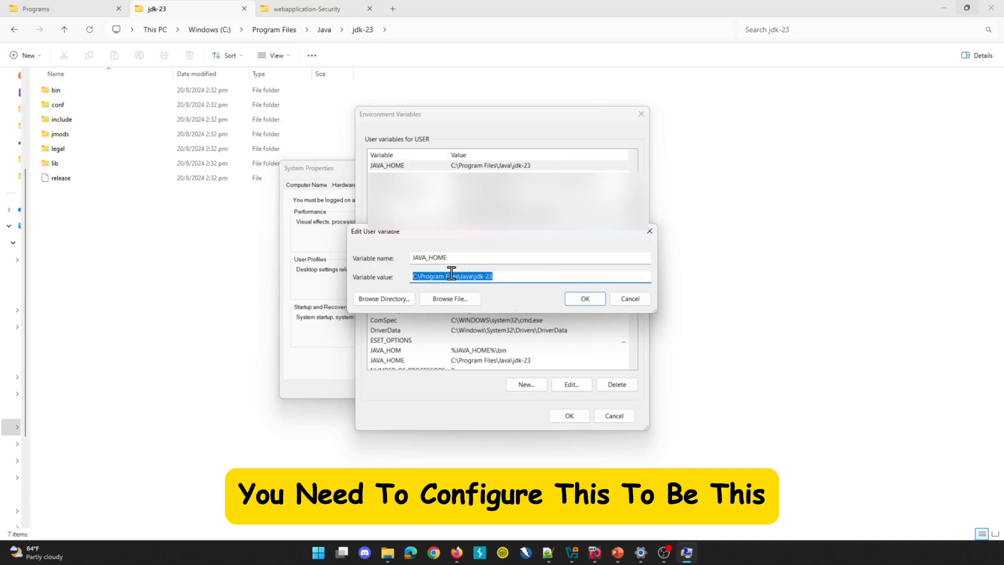
{"action": "left_click", "coordinate": [585, 299]}
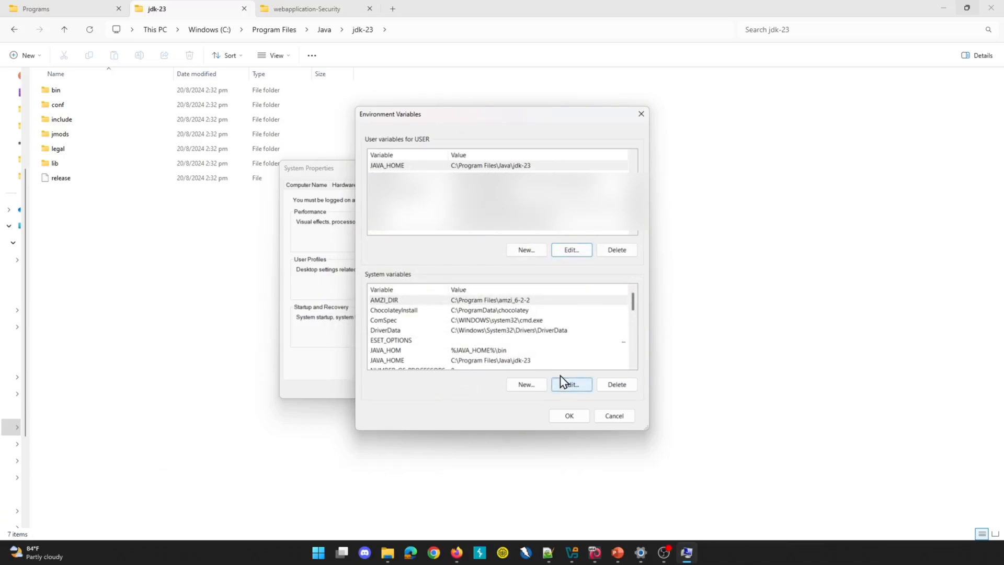
Step: Verify that the system variable JAVA_HOME points to C:\Program Files\Java\jdk-23, and accept its definition
{"action": "left_click", "coordinate": [489, 361]}
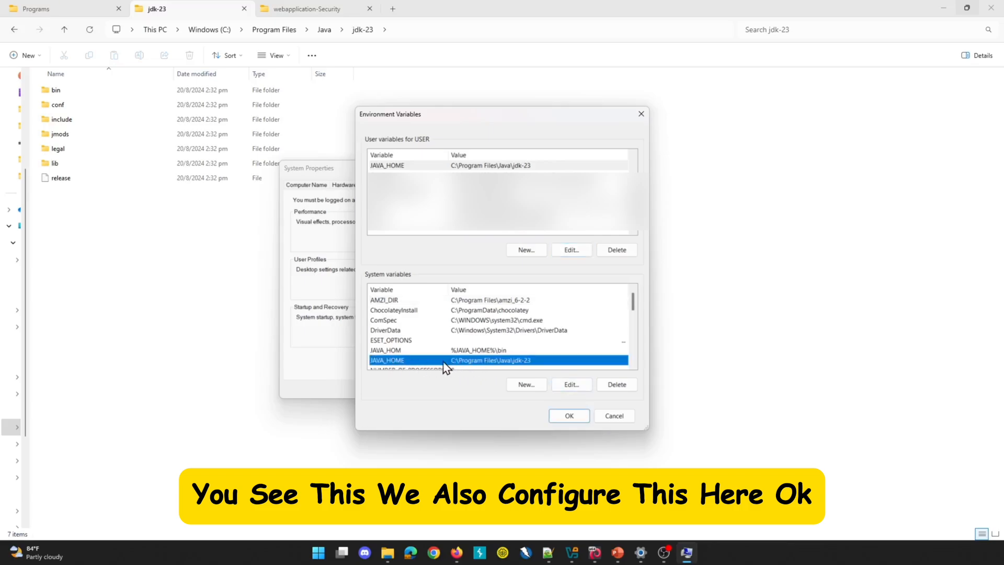
{"action": "left_click", "coordinate": [571, 385]}
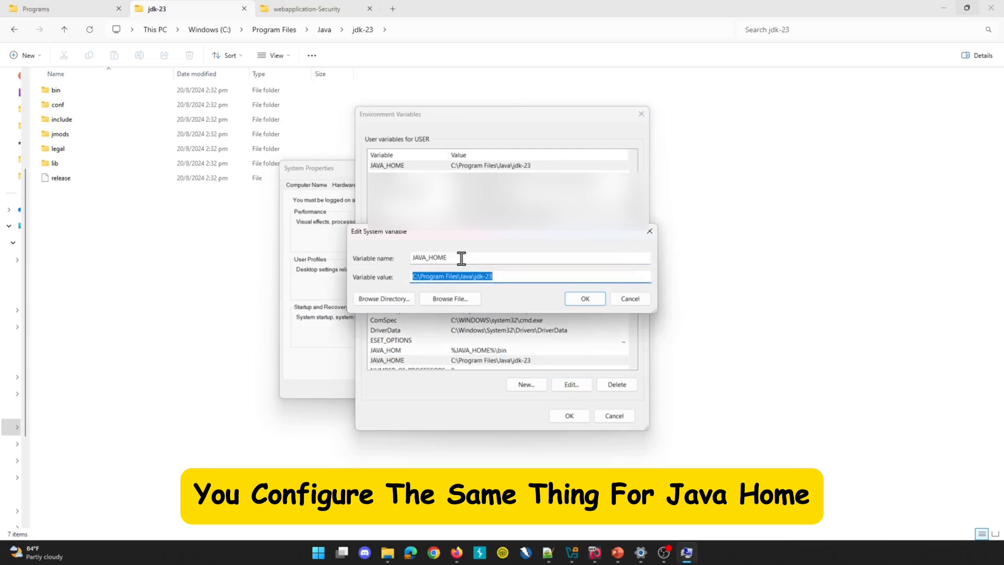
{"action": "left_click_drag", "start_coordinate": [462, 258], "coordinate": [385, 261]}
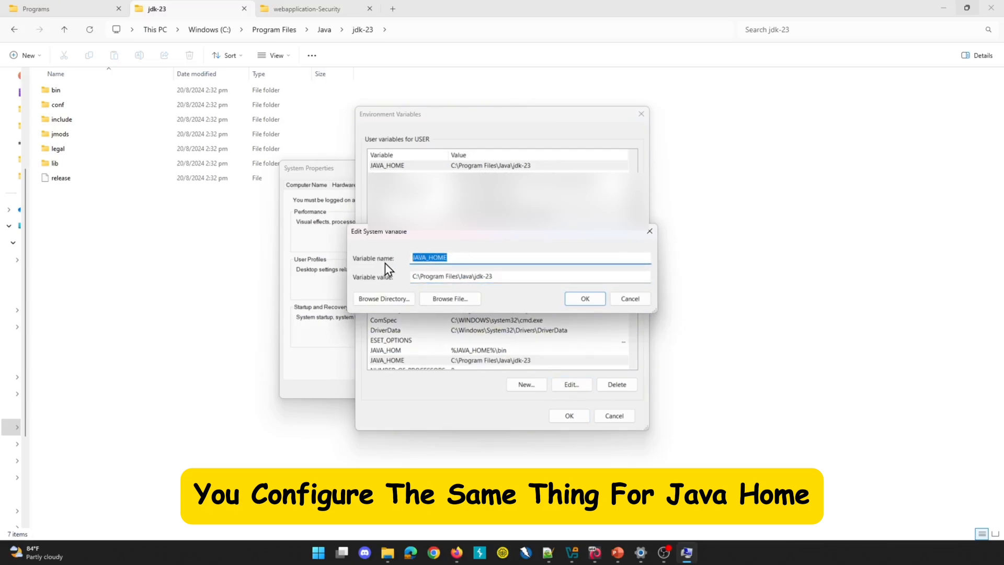
{"action": "left_click_drag", "start_coordinate": [531, 276], "coordinate": [400, 280]}
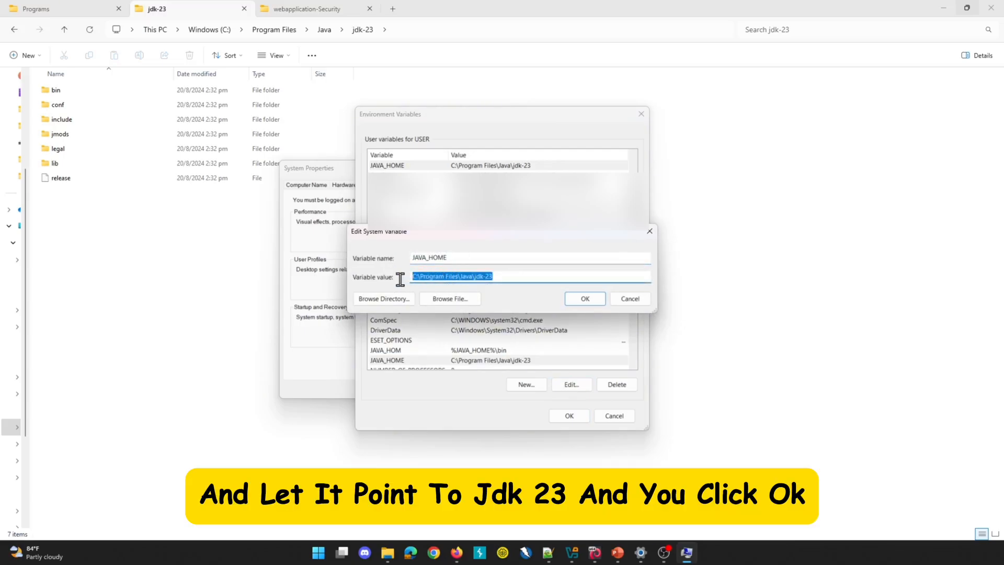
{"action": "left_click", "coordinate": [593, 301]}
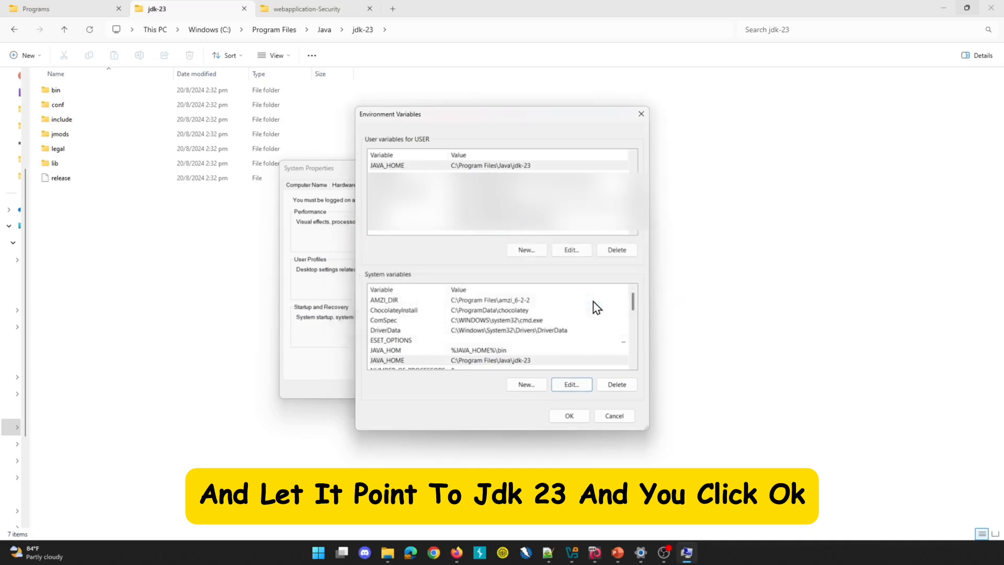
Step: Accept the environment variable settings and close the Environment Variables and System Properties dialogs
{"action": "left_click", "coordinate": [526, 384]}
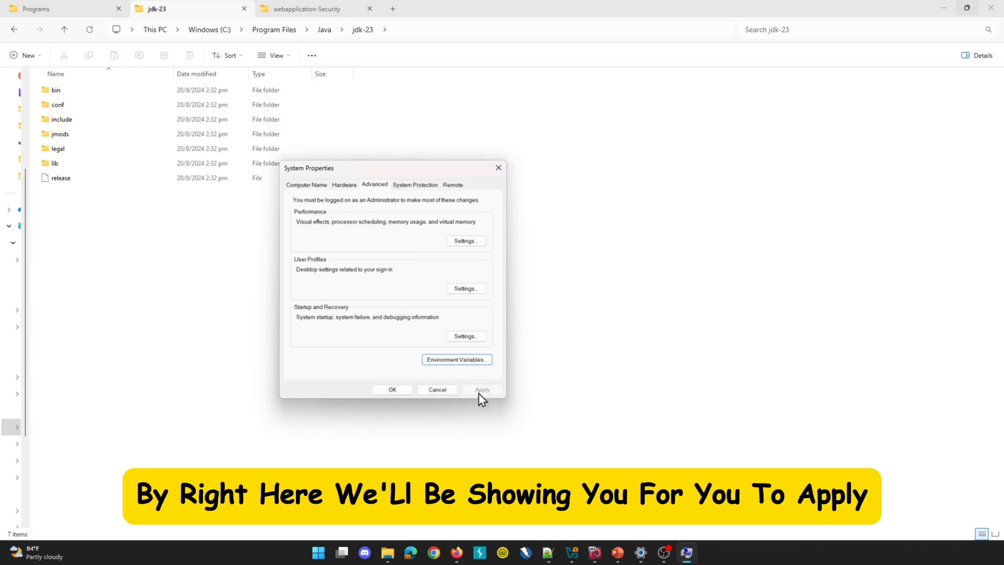
{"action": "left_click", "coordinate": [394, 390]}
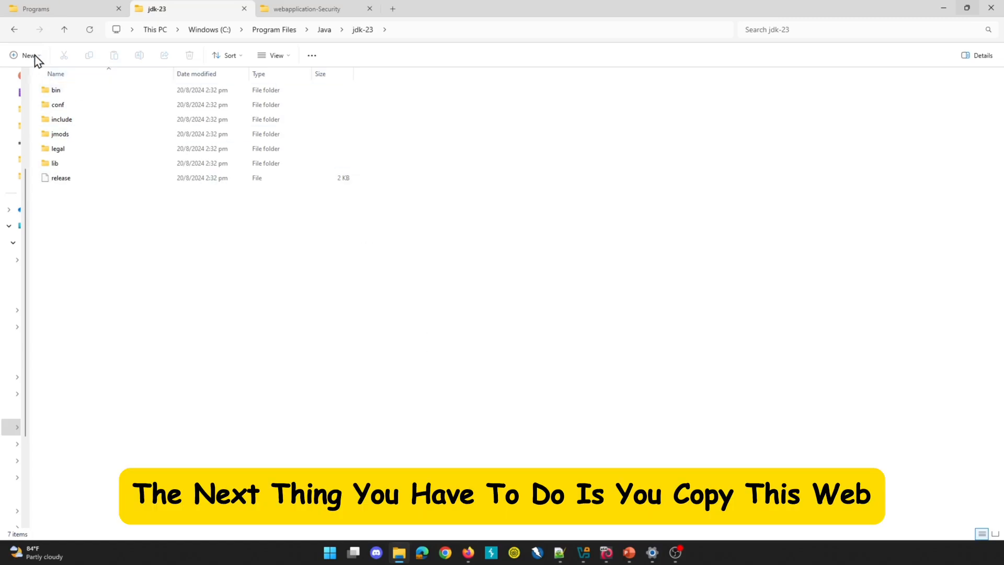
Step: Copy the webgoat-2025.3 JAR file from Downloads\Programs into the C:\webapplication-Security folder
{"action": "left_click", "coordinate": [37, 11]}
{"action": "left_click", "coordinate": [75, 105]}
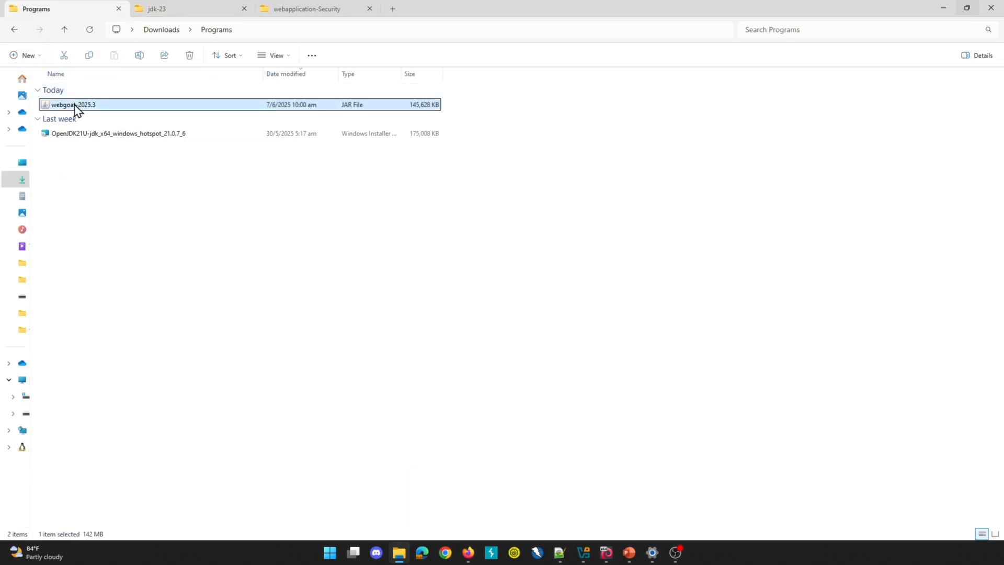
{"action": "right_click", "coordinate": [75, 105]}
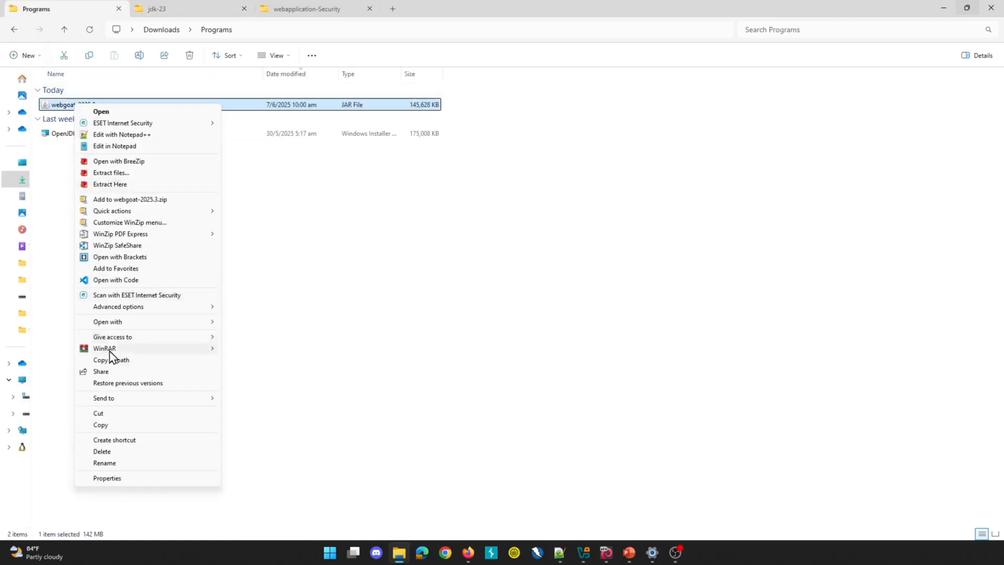
{"action": "left_click", "coordinate": [100, 425]}
{"action": "left_click", "coordinate": [312, 11]}
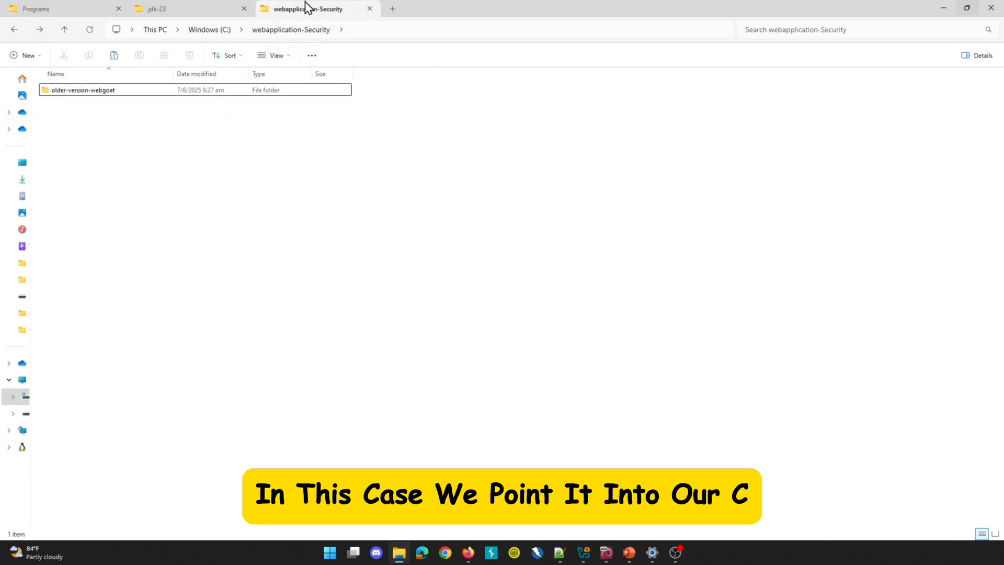
{"action": "right_click", "coordinate": [112, 136]}
{"action": "left_click", "coordinate": [117, 139]}
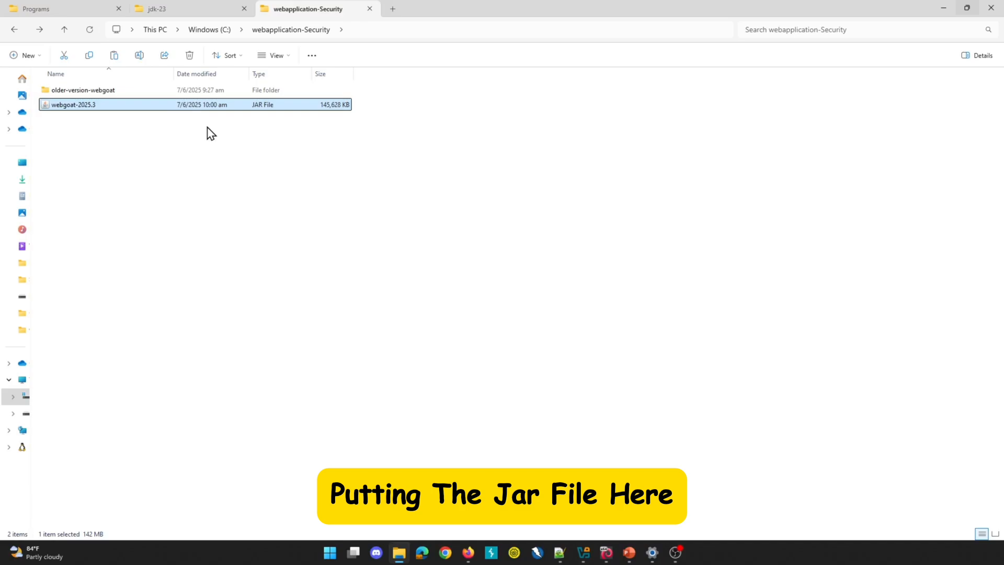
Step: Switch to Notepad++ and paste start "" "C:\Program Files\Java\jdk-23\bin\java.exe" -jar "C:\webapplication-Security\webgoat-2025.3.jar" into the empty document
{"action": "left_click", "coordinate": [560, 552]}
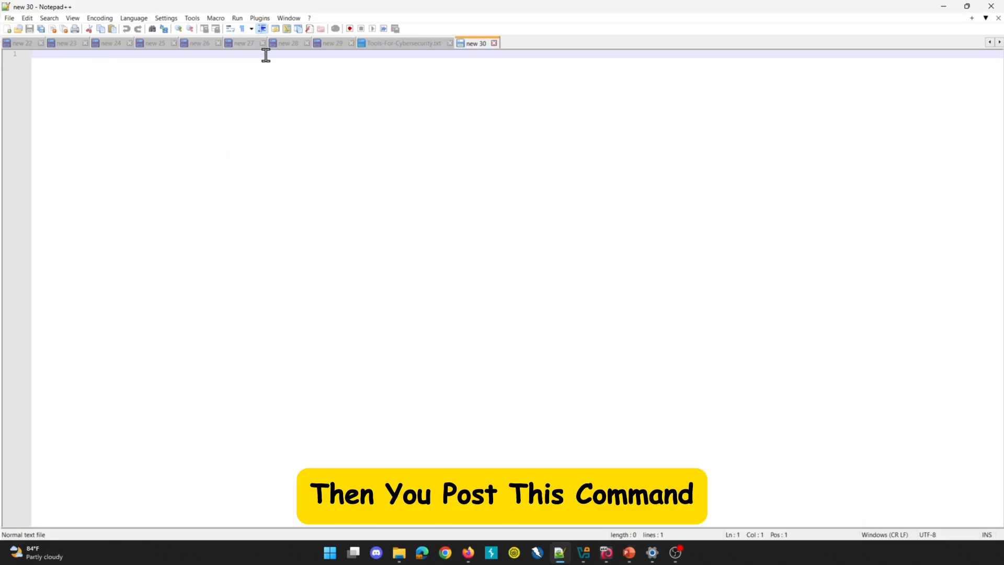
{"action": "key", "text": "ctrl+v"}
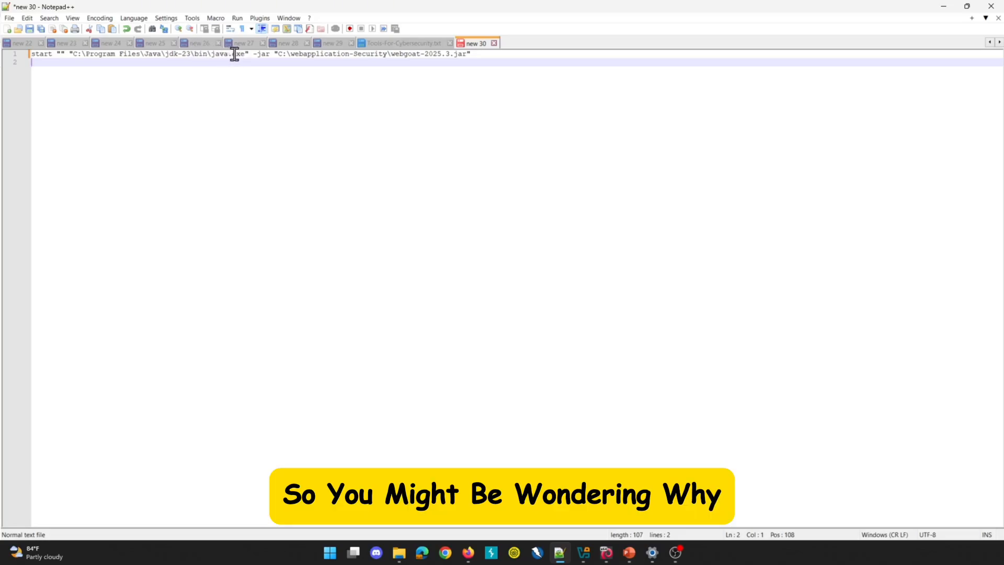
{"action": "left_click_drag", "start_coordinate": [252, 54], "coordinate": [82, 54]}
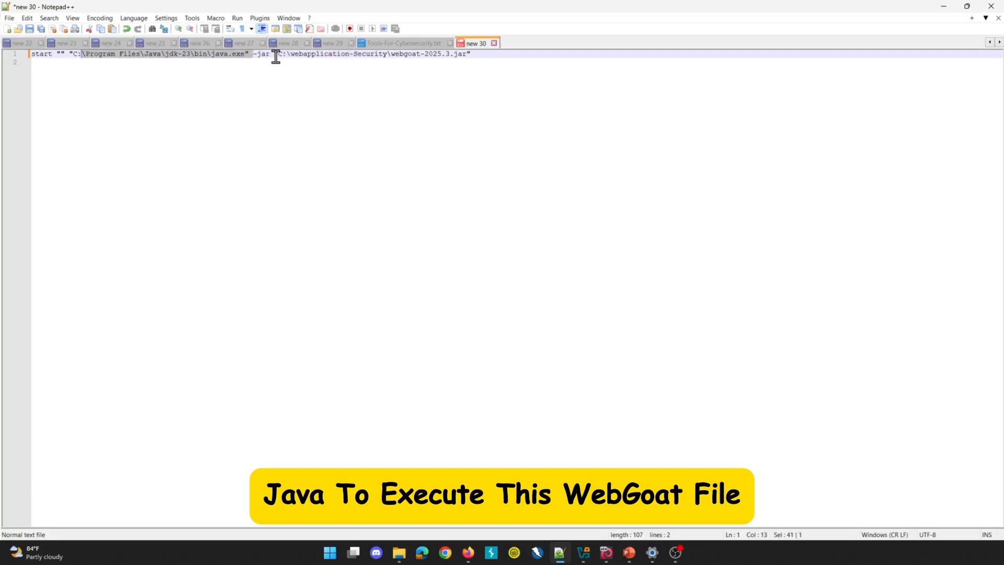
{"action": "left_click_drag", "start_coordinate": [275, 55], "coordinate": [481, 52]}
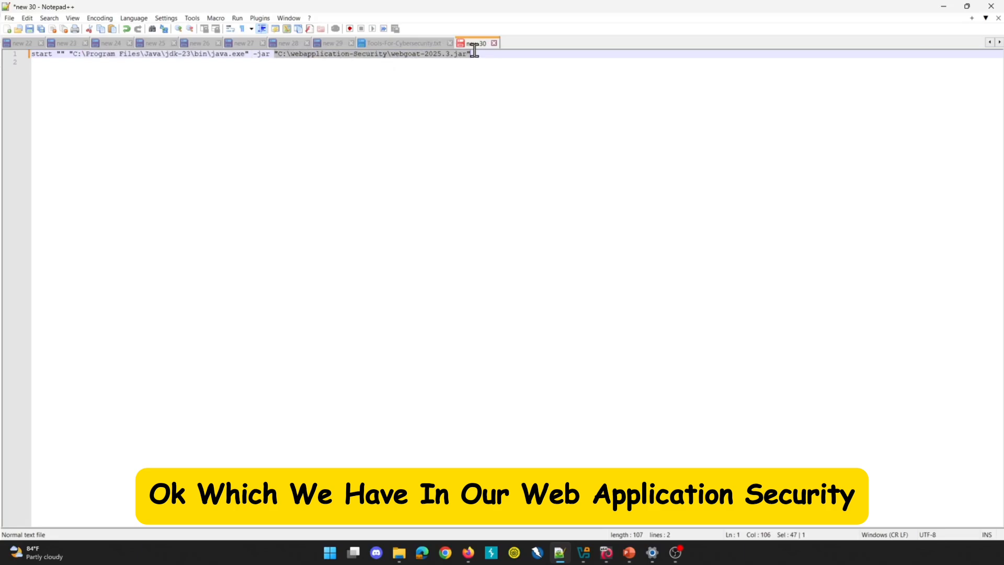
Step: Switch to File Explorer and locate the java application inside the bin folder of jdk-23
{"action": "left_click", "coordinate": [399, 553]}
{"action": "left_click", "coordinate": [160, 15]}
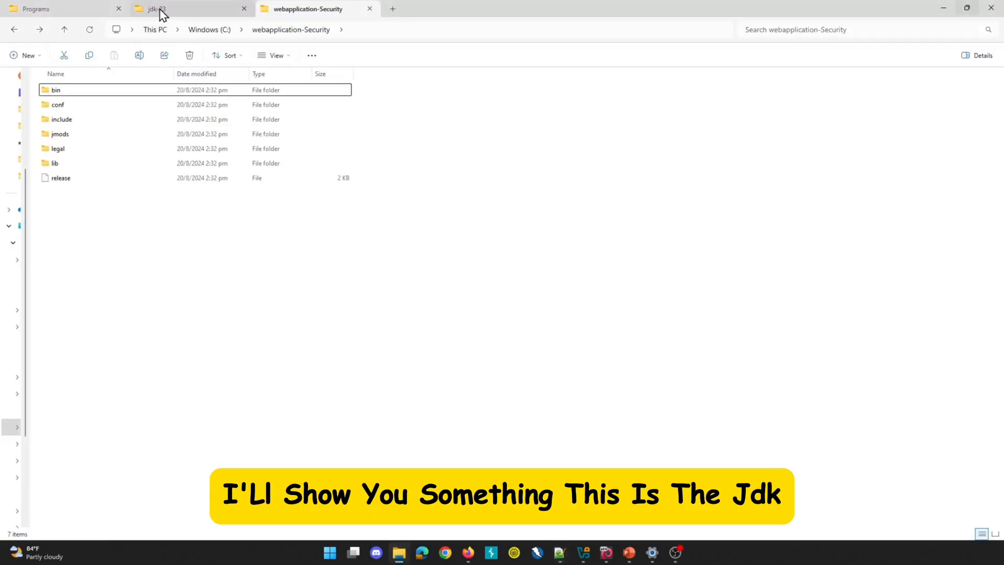
{"action": "double_click", "coordinate": [103, 95]}
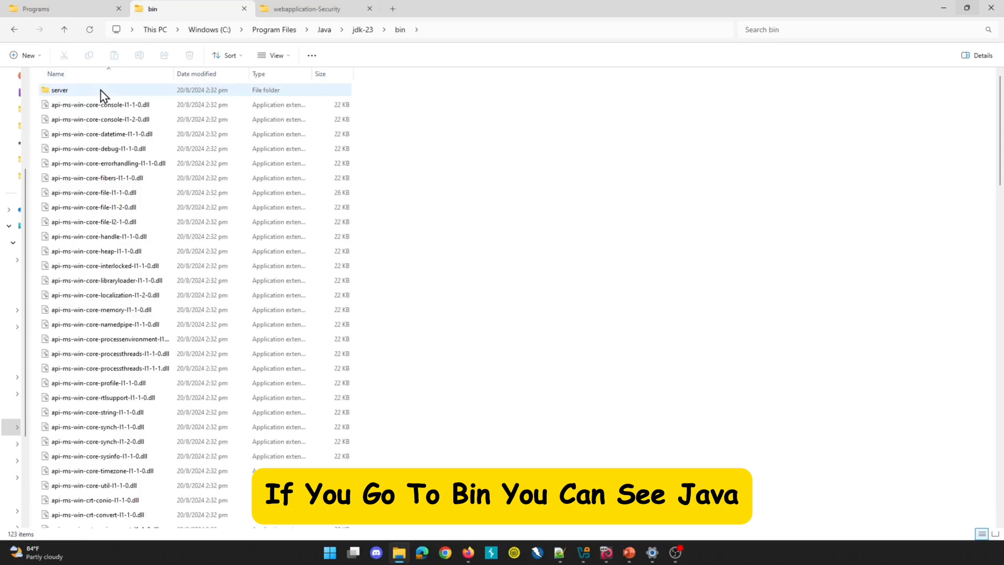
{"action": "scroll", "coordinate": [152, 252], "scroll_direction": "down", "scroll_amount": 15}
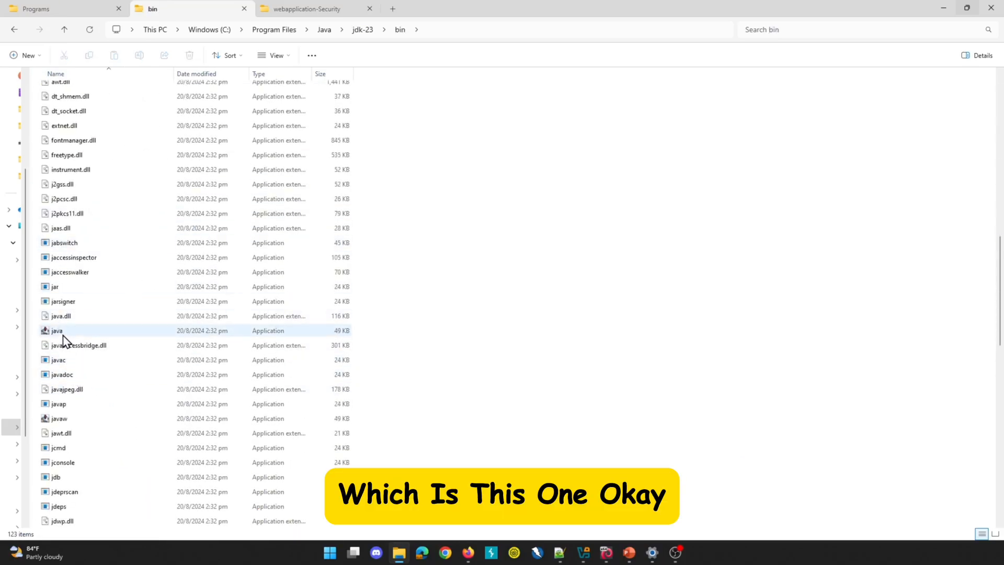
{"action": "mouse_move", "coordinate": [63, 339]}
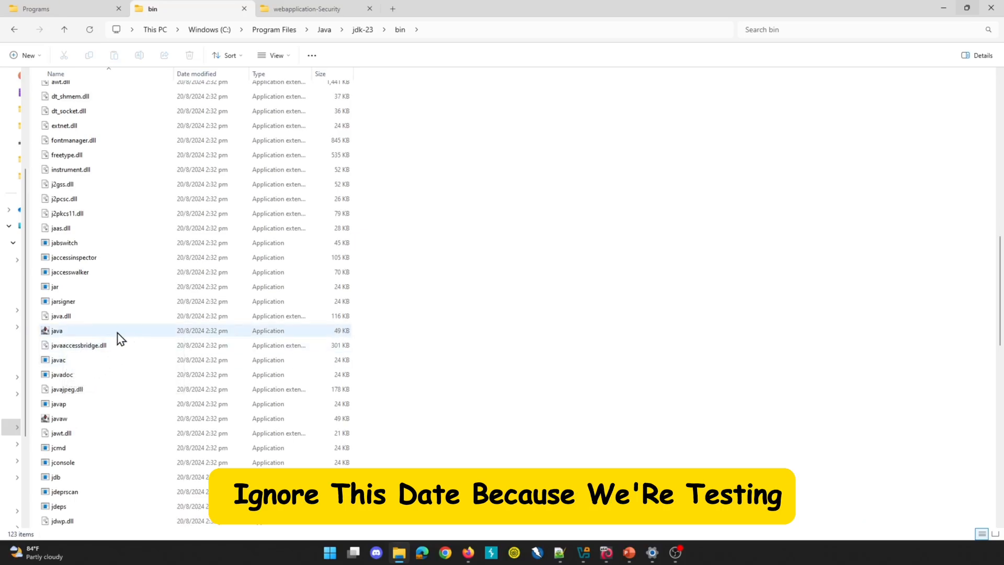
{"action": "mouse_move", "coordinate": [114, 340]}
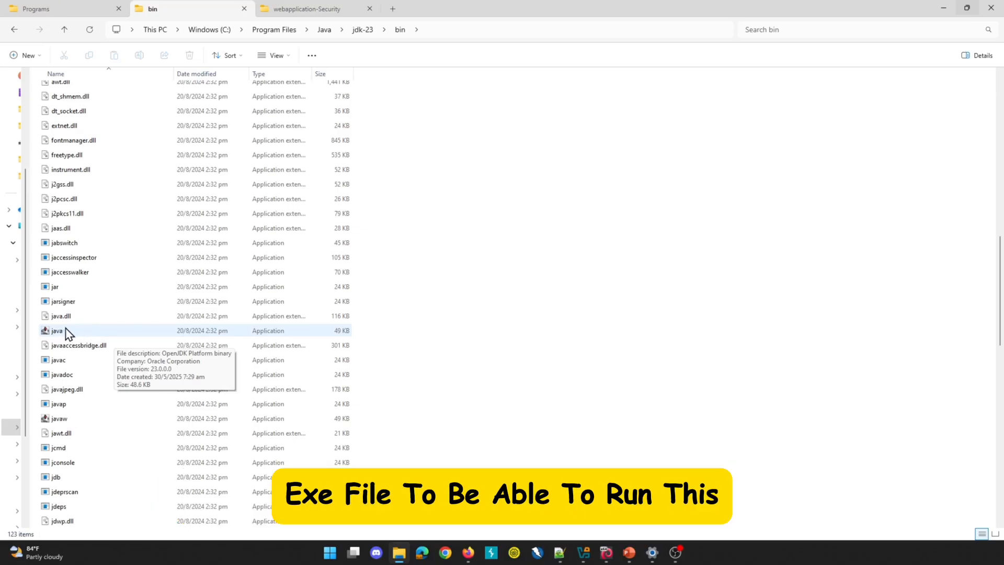
Step: Switch to Notepad++, start saving the command document as a new file and choose the C:\webapplication-Security folder
{"action": "left_click", "coordinate": [559, 553]}
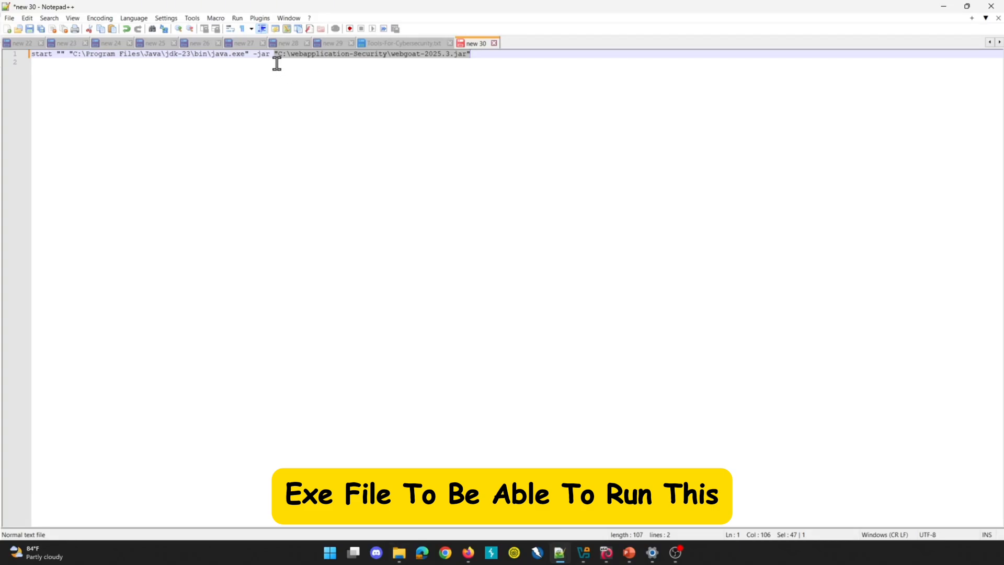
{"action": "left_click", "coordinate": [399, 53]}
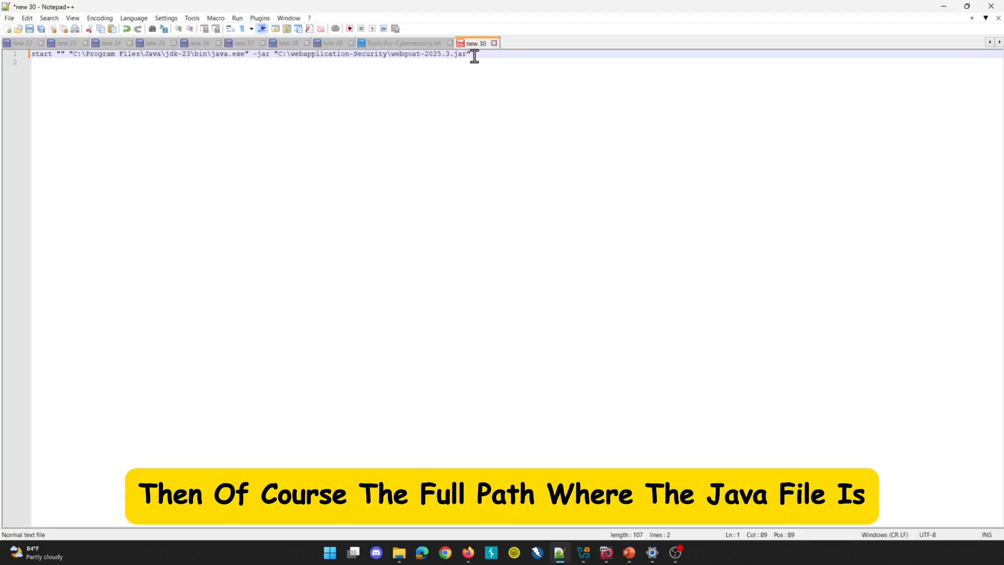
{"action": "left_click", "coordinate": [9, 19]}
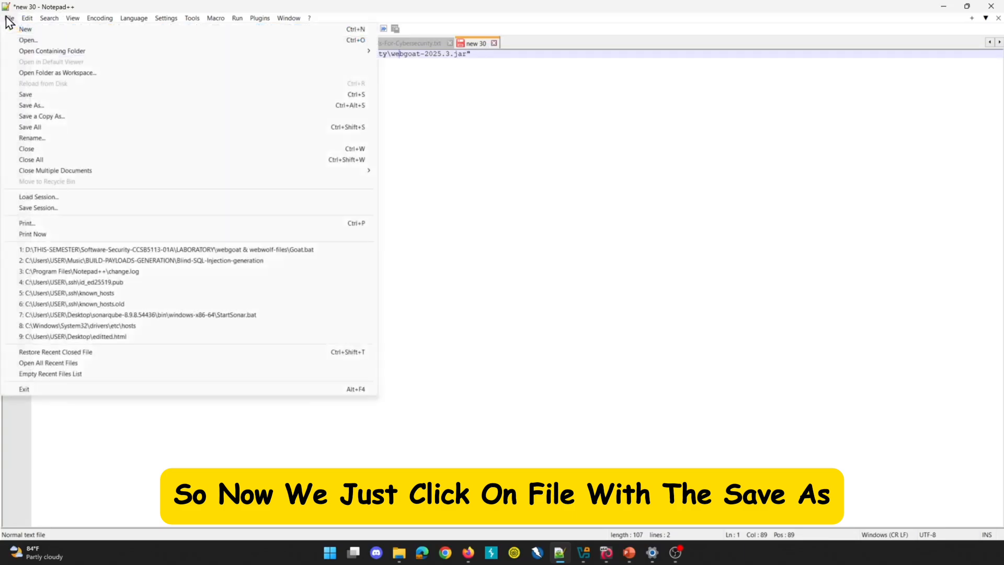
{"action": "left_click", "coordinate": [38, 105]}
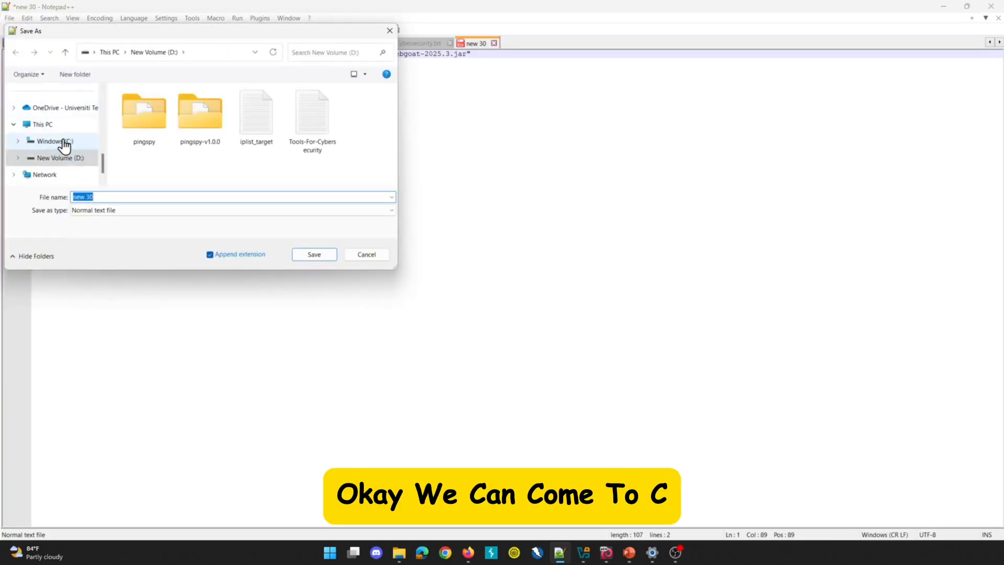
{"action": "left_click", "coordinate": [65, 143]}
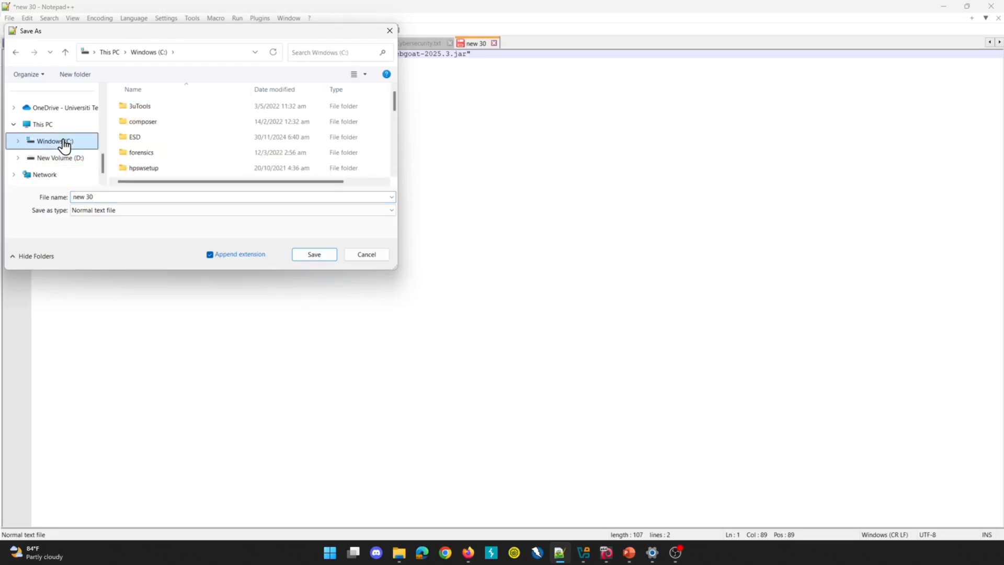
{"action": "scroll", "coordinate": [212, 146], "scroll_direction": "down", "scroll_amount": 5}
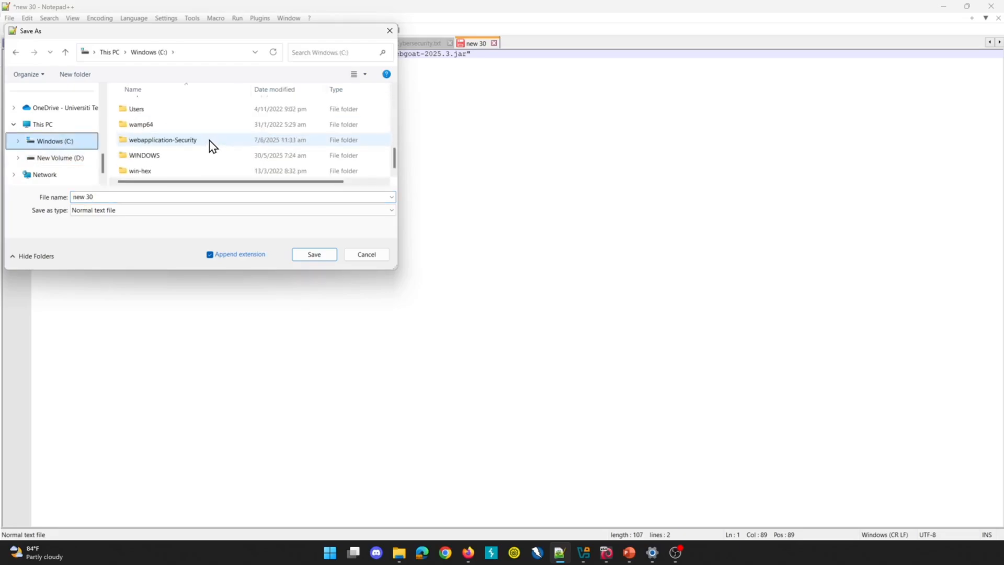
{"action": "double_click", "coordinate": [172, 143]}
Step: Try to save the document as start-webgoat with the Batch file type
{"action": "left_click", "coordinate": [179, 198]}
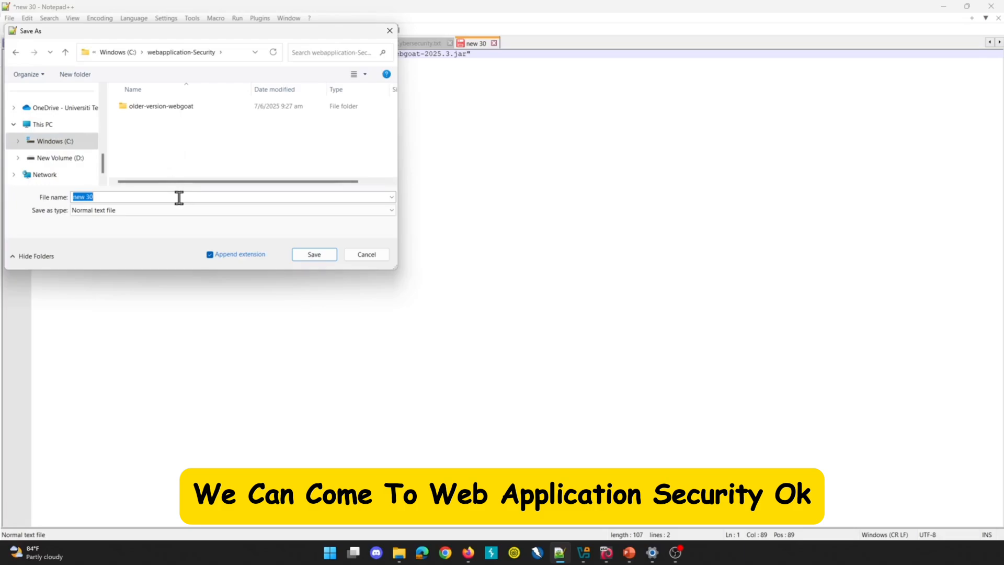
{"action": "type", "text": "star"}
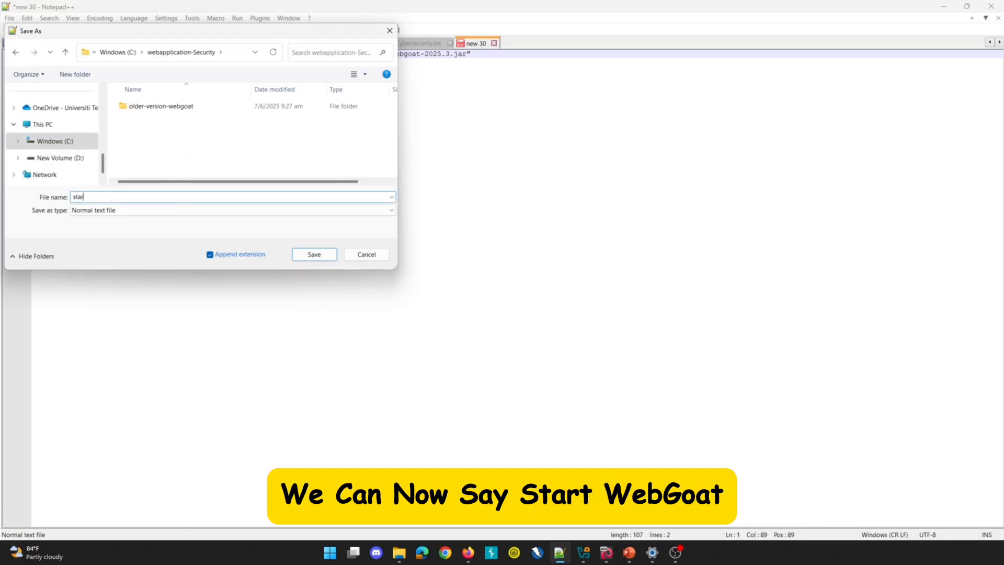
{"action": "type", "text": "t-webgoat"}
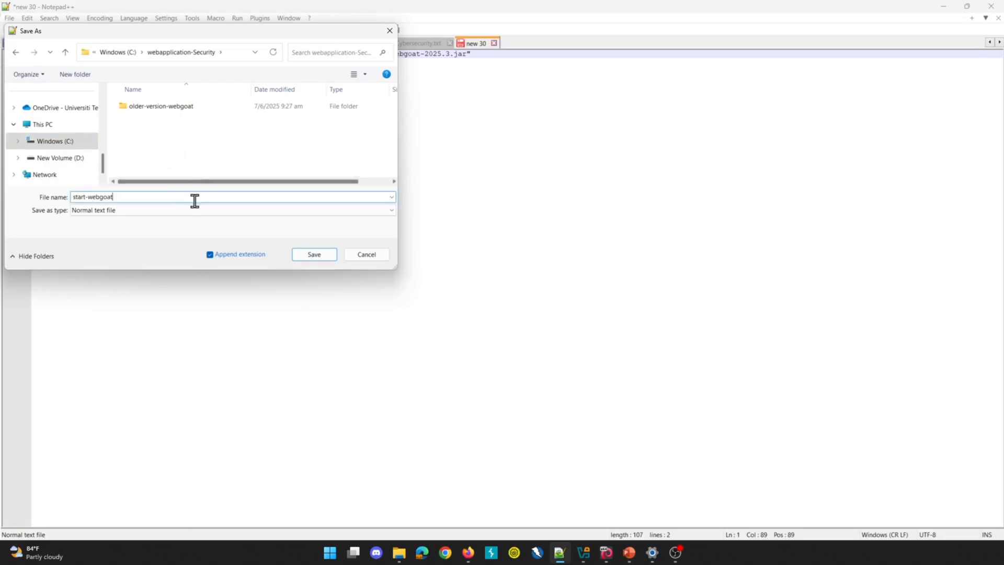
{"action": "left_click", "coordinate": [191, 210]}
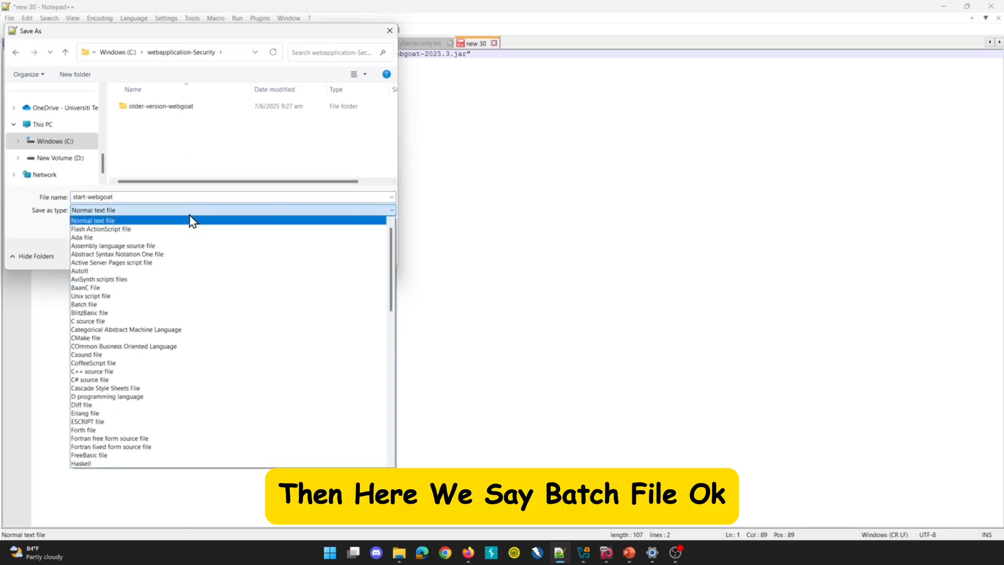
{"action": "left_click", "coordinate": [150, 304]}
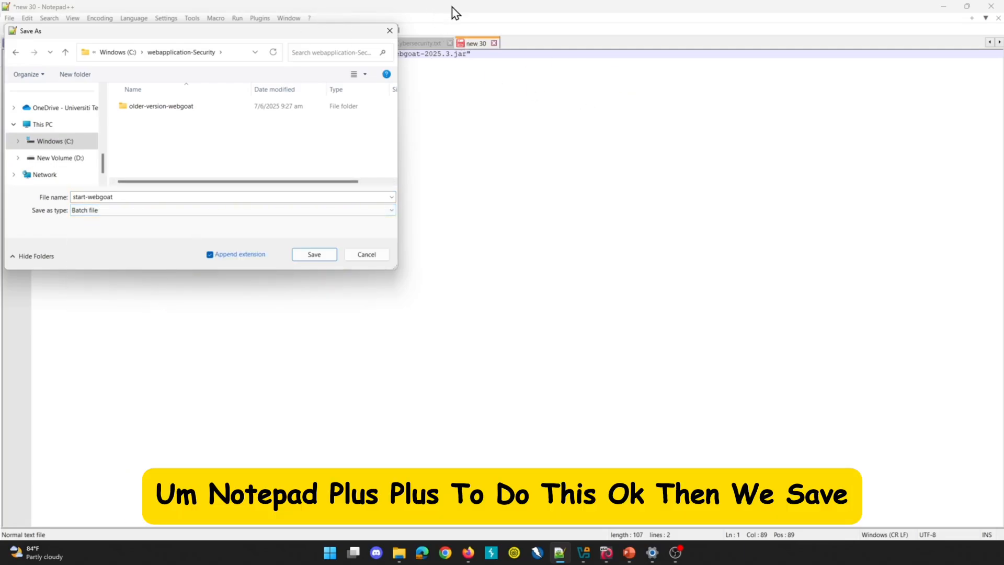
{"action": "left_click", "coordinate": [315, 255]}
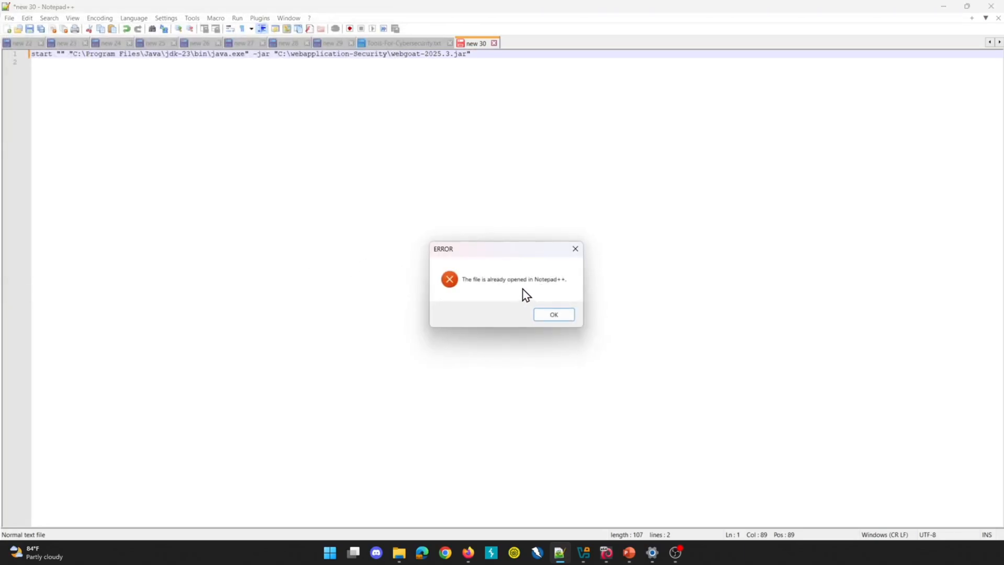
{"action": "left_click", "coordinate": [549, 316]}
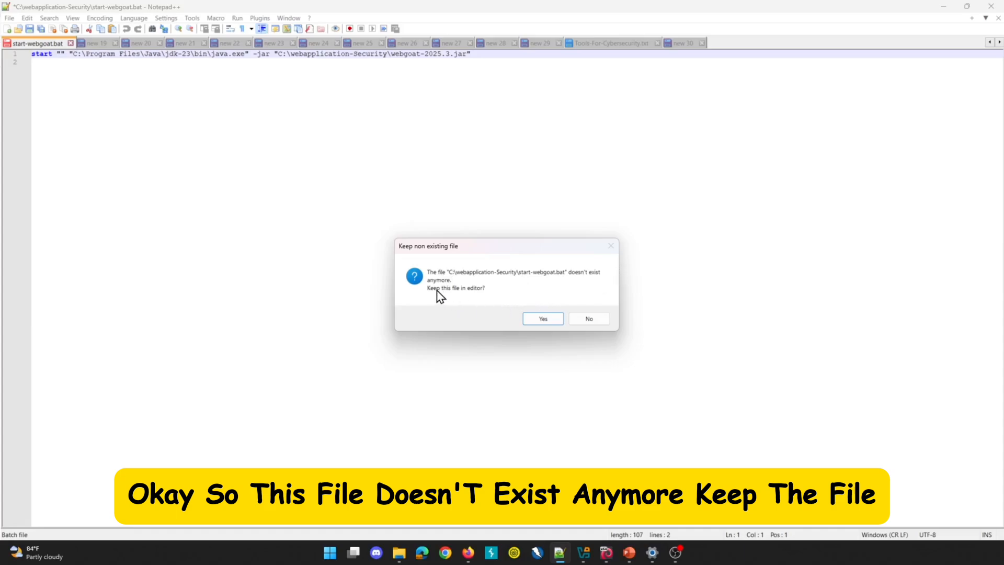
Step: Keep start-webgoat.bat in the editor, and check the webapplication-Security folder in File Explorer for the batch file
{"action": "left_click", "coordinate": [544, 318]}
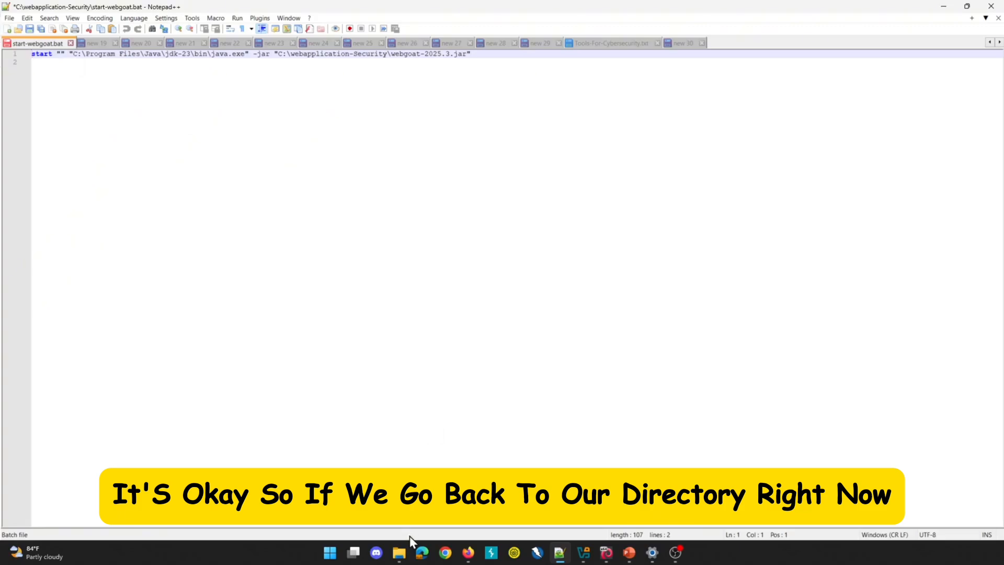
{"action": "left_click", "coordinate": [401, 554]}
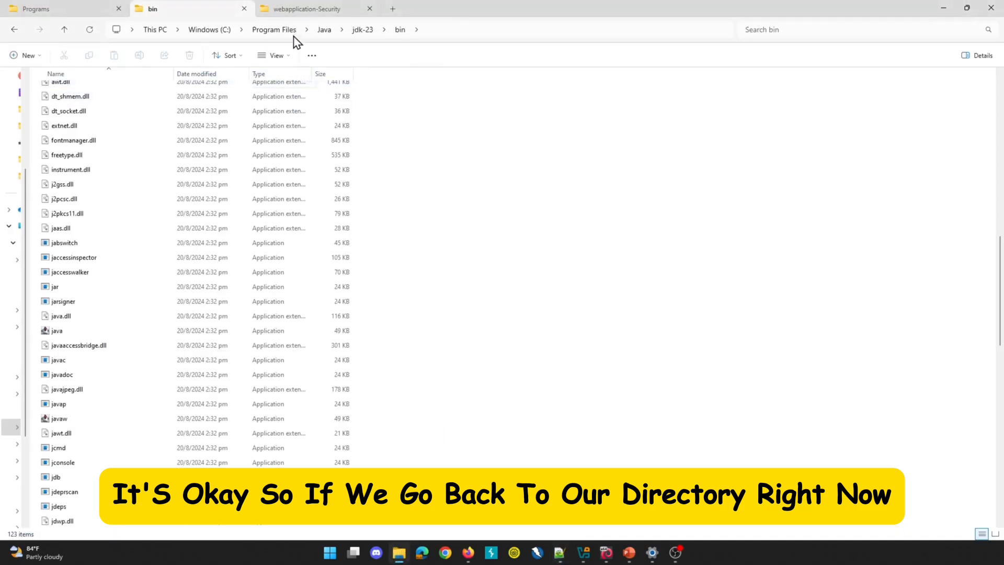
{"action": "left_click", "coordinate": [308, 12]}
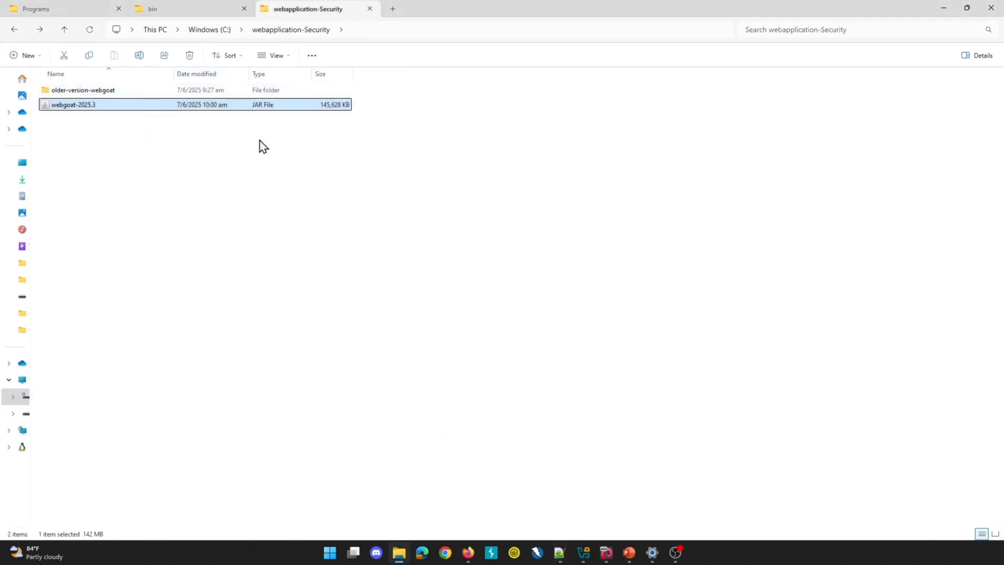
{"action": "left_click", "coordinate": [271, 147]}
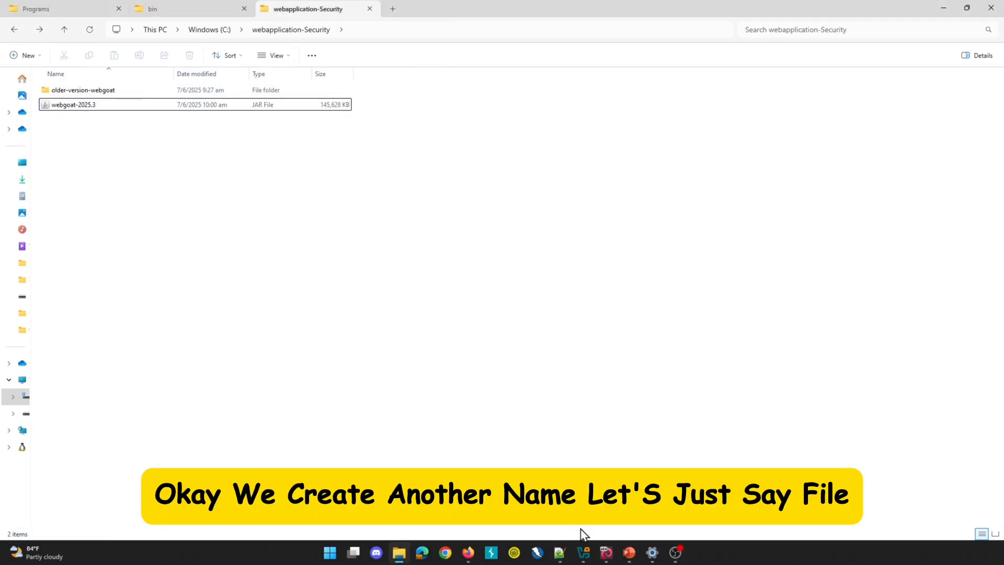
Step: Switch to Notepad++ and save the launch command as start-webgoat-01 with the Batch file type in the webapplication-Security folder
{"action": "left_click", "coordinate": [561, 554]}
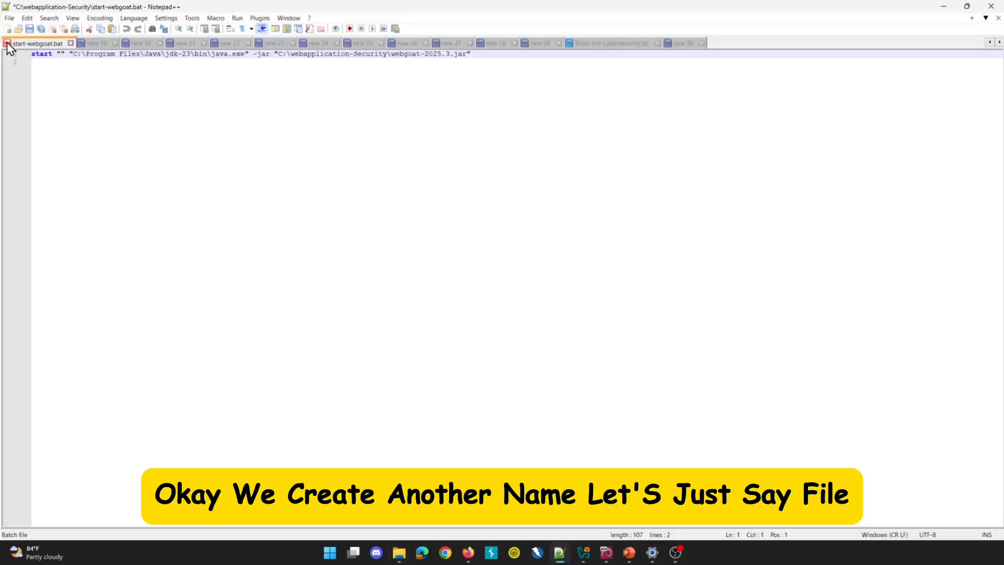
{"action": "left_click", "coordinate": [8, 22]}
{"action": "left_click", "coordinate": [33, 103]}
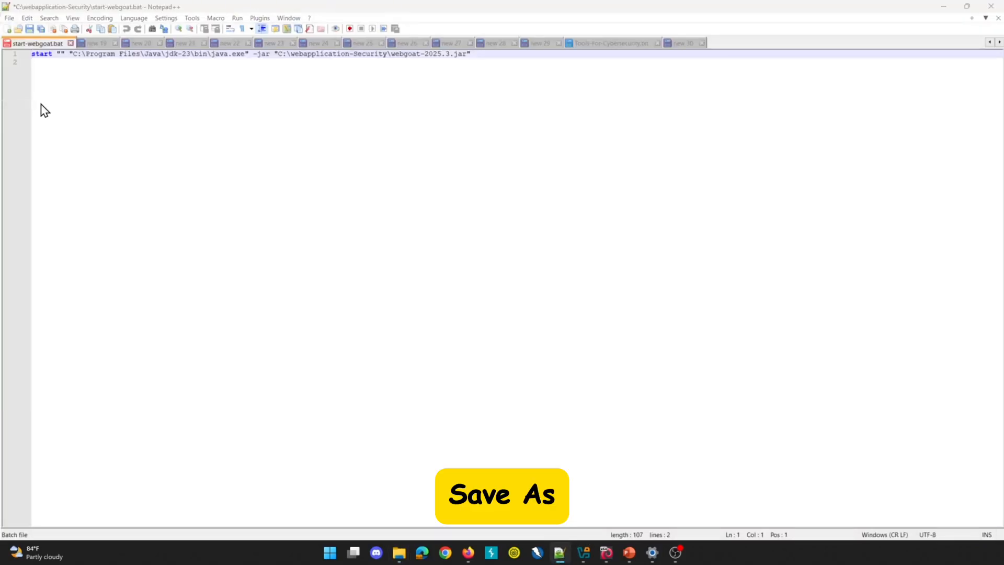
{"action": "left_click", "coordinate": [137, 196]}
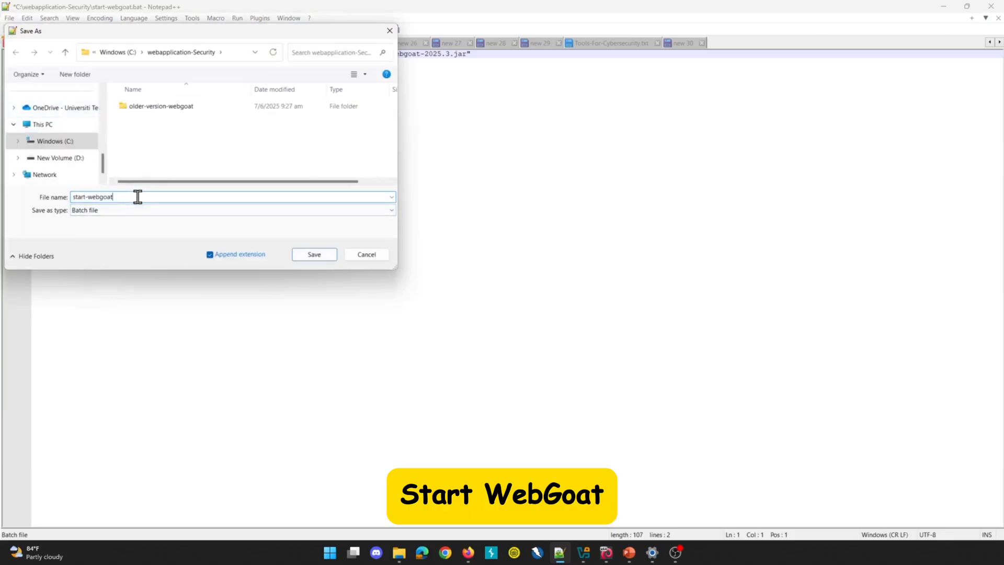
{"action": "type", "text": "-0"}
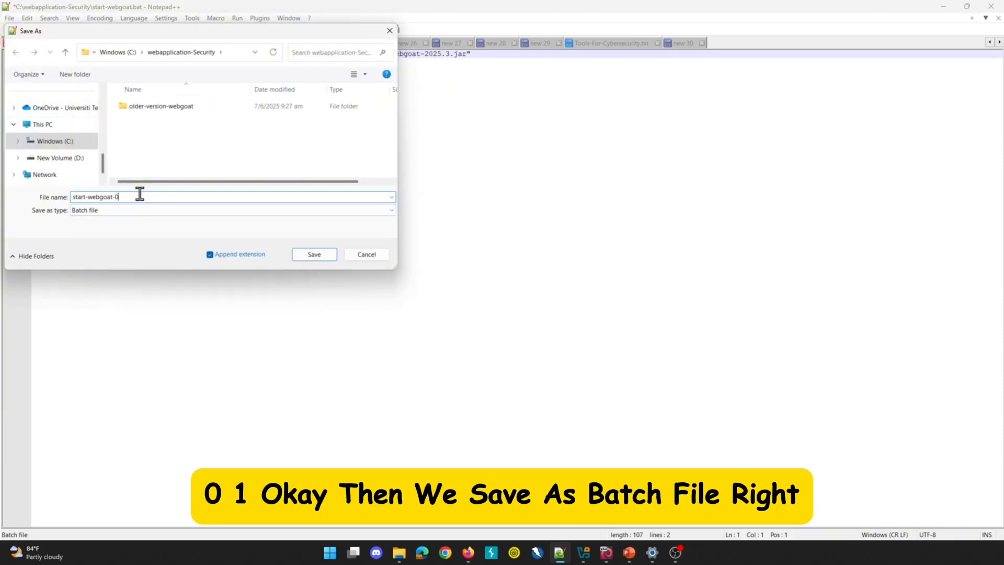
{"action": "type", "text": "1"}
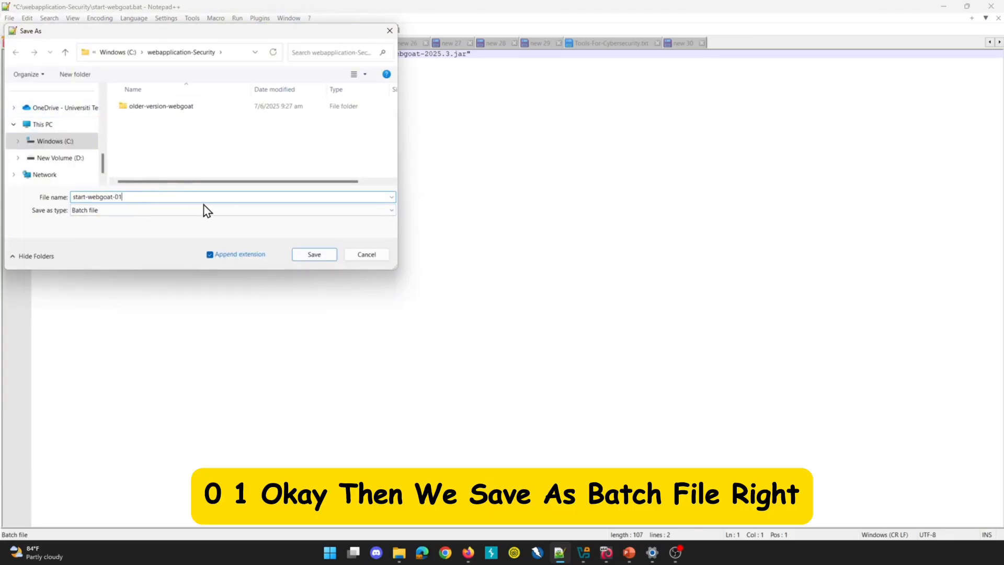
{"action": "left_click", "coordinate": [314, 255]}
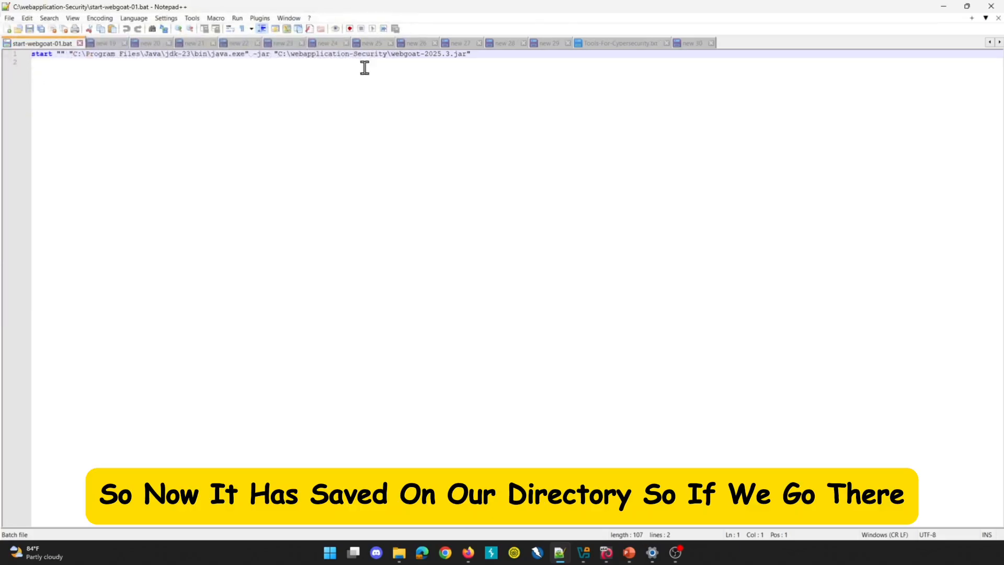
Step: Check the webapplication-Security folder in File Explorer for start-webgoat-01, and close Notepad++
{"action": "left_click", "coordinate": [399, 552]}
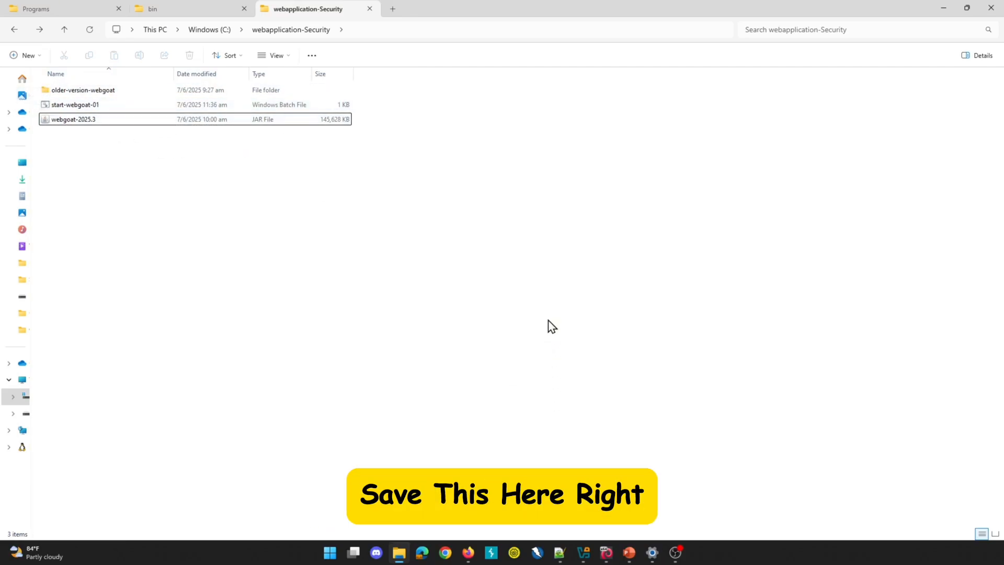
{"action": "left_click", "coordinate": [559, 553]}
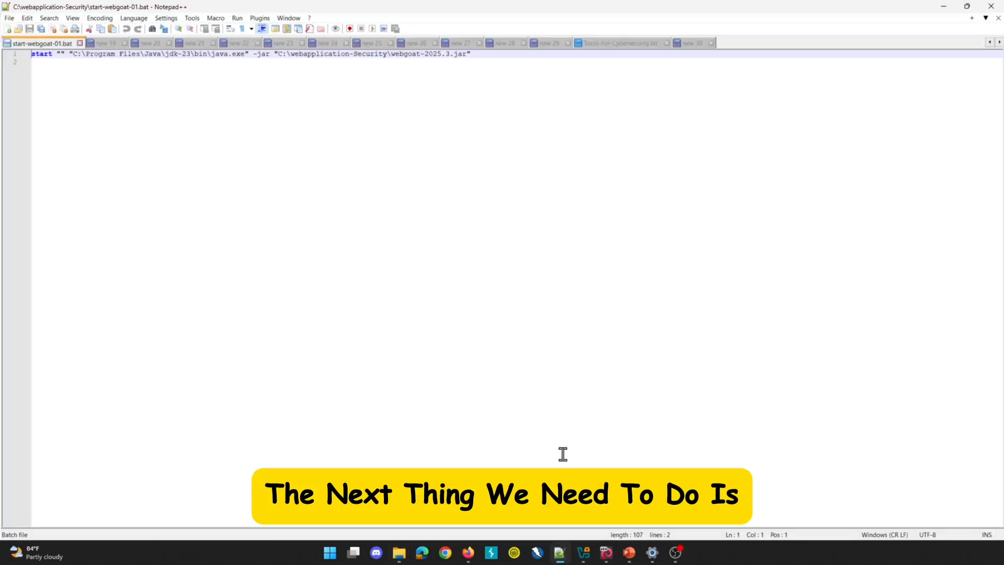
{"action": "left_click", "coordinate": [991, 6]}
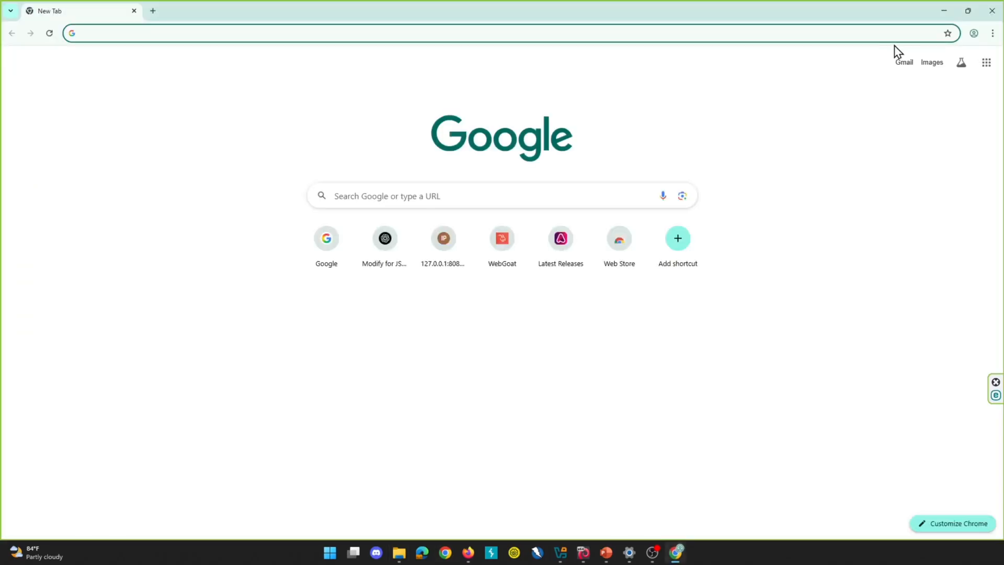
Step: Minimize the browser and run the start-webgoat-01 batch file from the webapplication-Security folder
{"action": "left_click", "coordinate": [944, 9]}
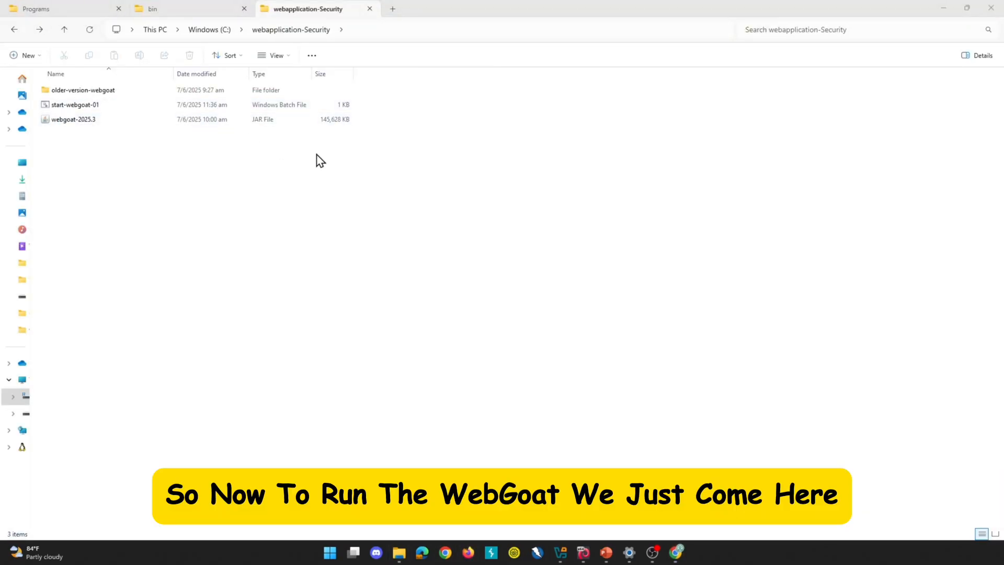
{"action": "double_click", "coordinate": [69, 106]}
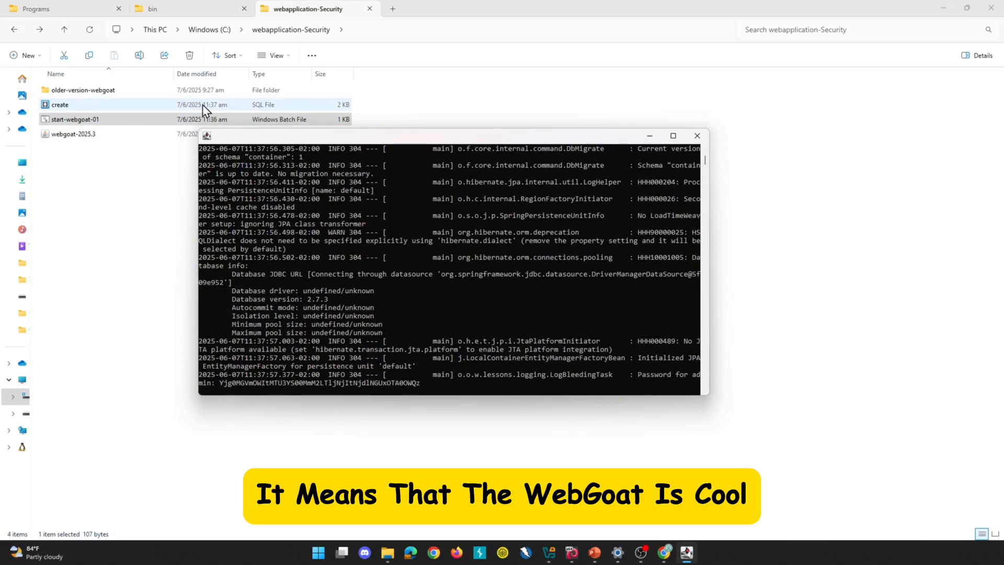
{"action": "left_click", "coordinate": [238, 120]}
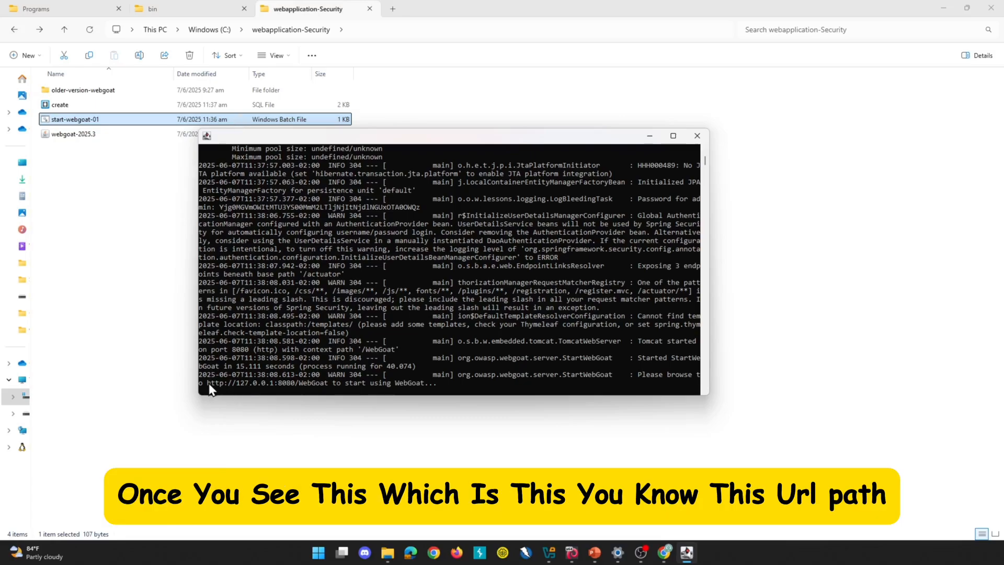
{"action": "left_click_drag", "start_coordinate": [208, 384], "coordinate": [328, 385]}
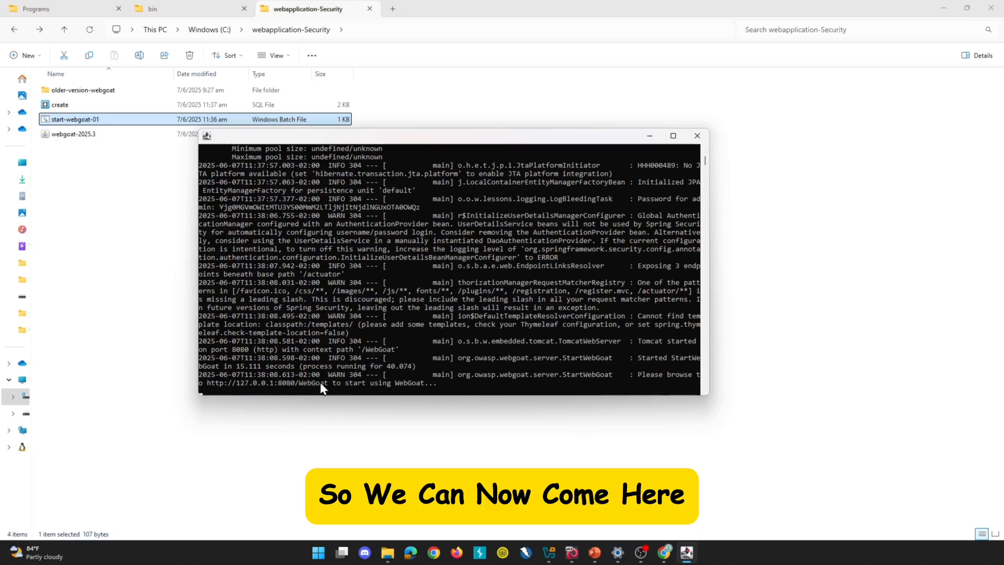
{"action": "right_click", "coordinate": [214, 384]}
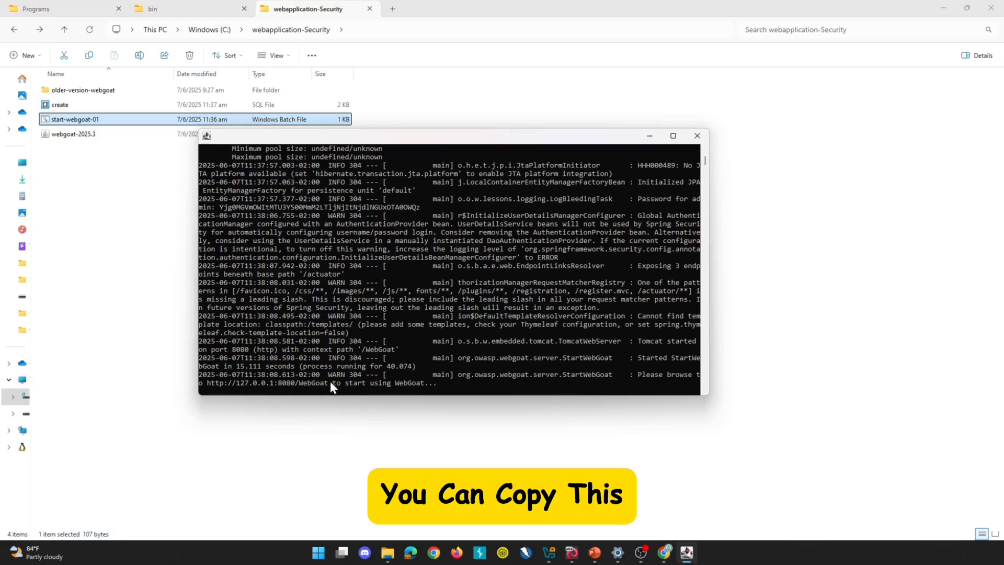
{"action": "left_click_drag", "start_coordinate": [329, 383], "coordinate": [211, 387]}
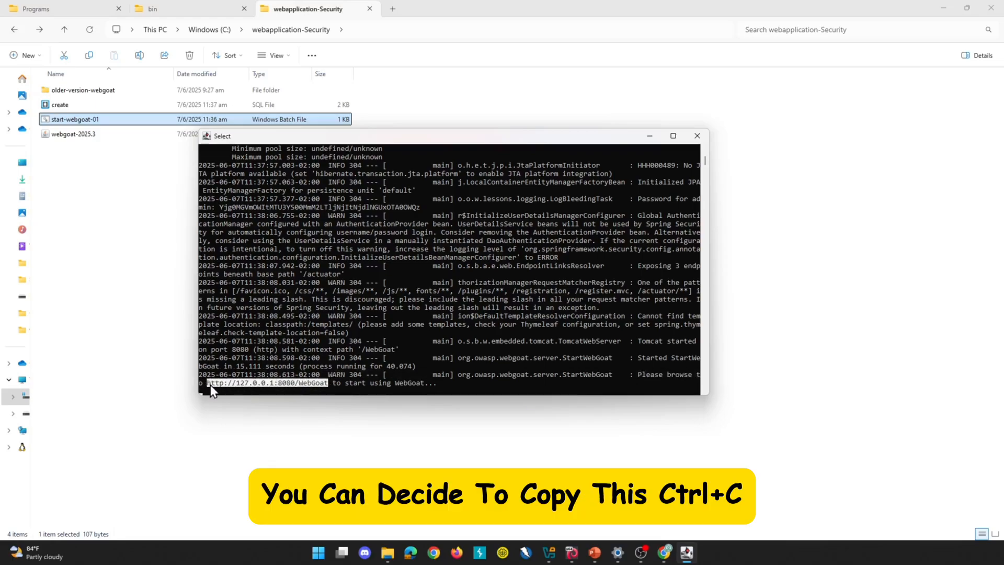
{"action": "key", "text": "ctrl+c"}
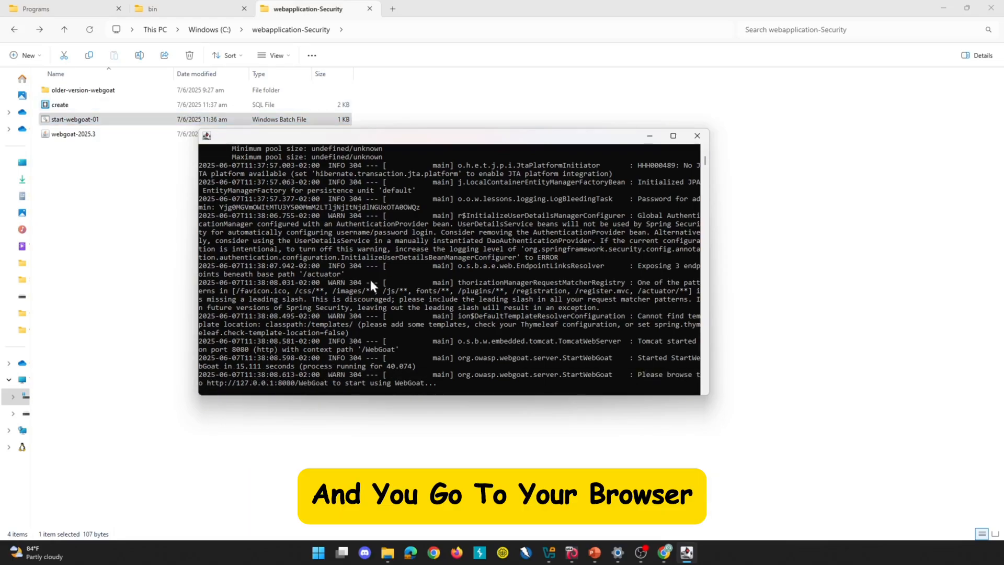
Step: Switch to Chrome, open the WebGoat login page from its shortcut and sign in with the prefilled credentials
{"action": "left_click", "coordinate": [664, 553]}
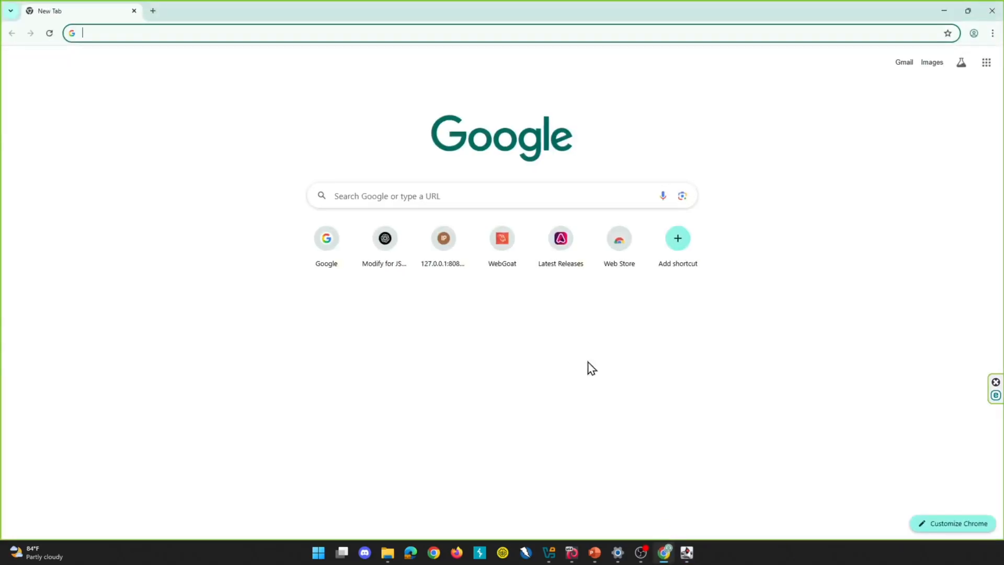
{"action": "left_click", "coordinate": [509, 248]}
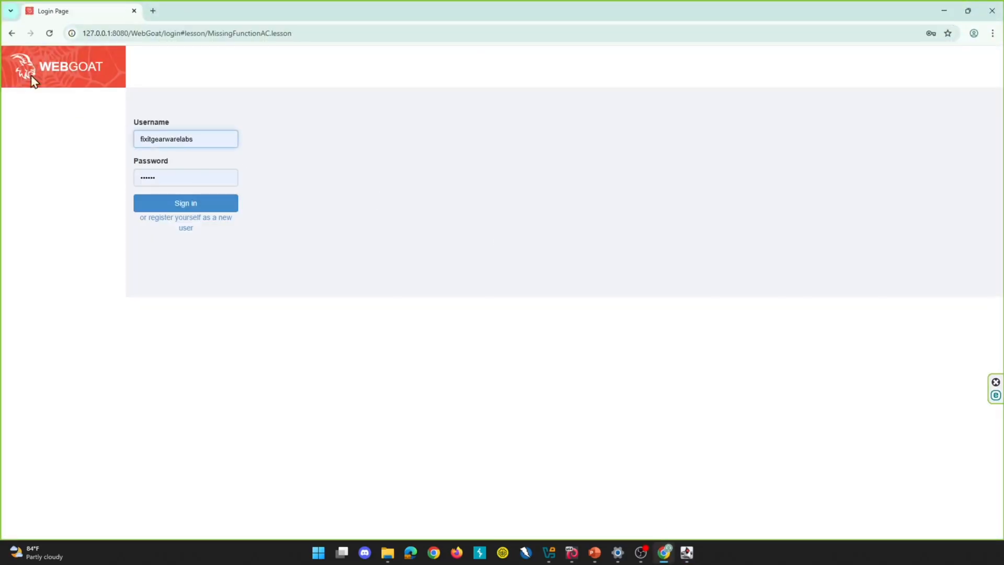
{"action": "left_click", "coordinate": [202, 205]}
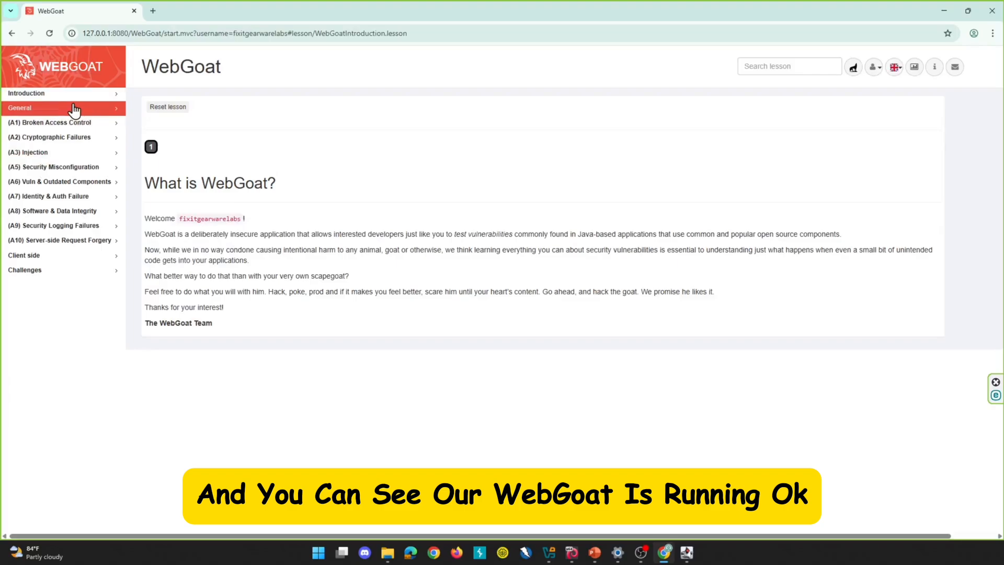
Step: Open the Missing Function Level Access Control lesson under (A1) Broken Access Control and view its pages 2 and 3
{"action": "left_click", "coordinate": [67, 123]}
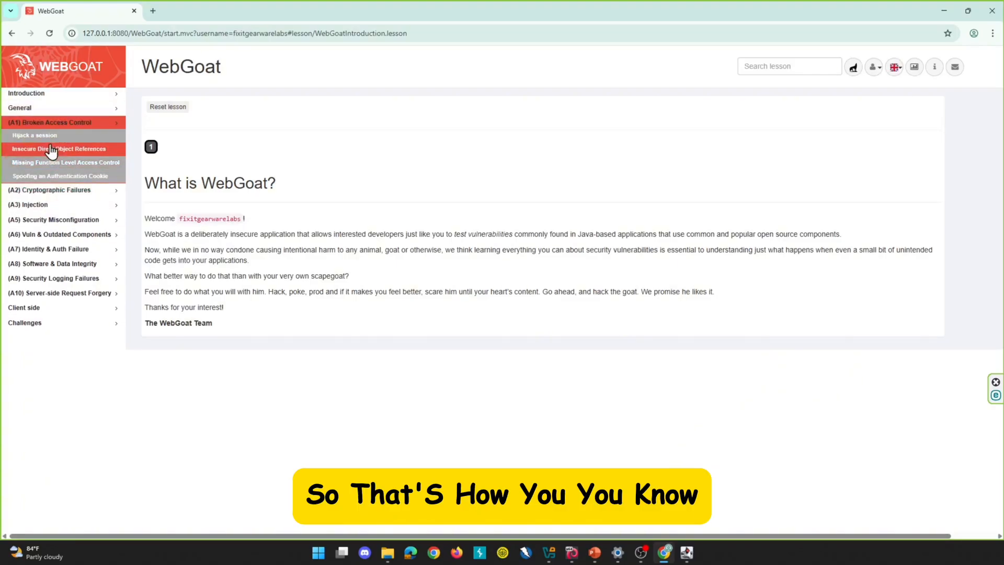
{"action": "left_click", "coordinate": [48, 168]}
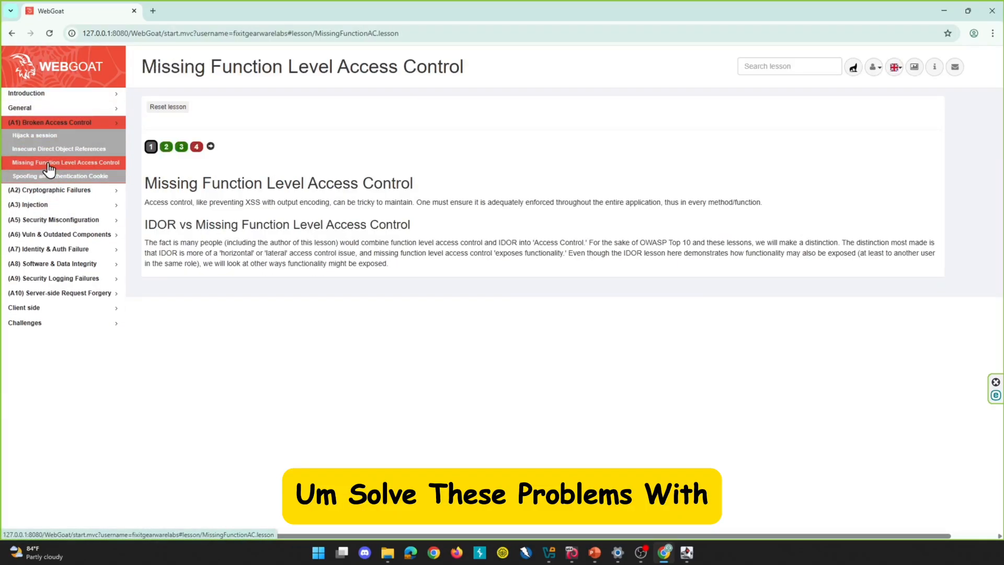
{"action": "left_click", "coordinate": [166, 147]}
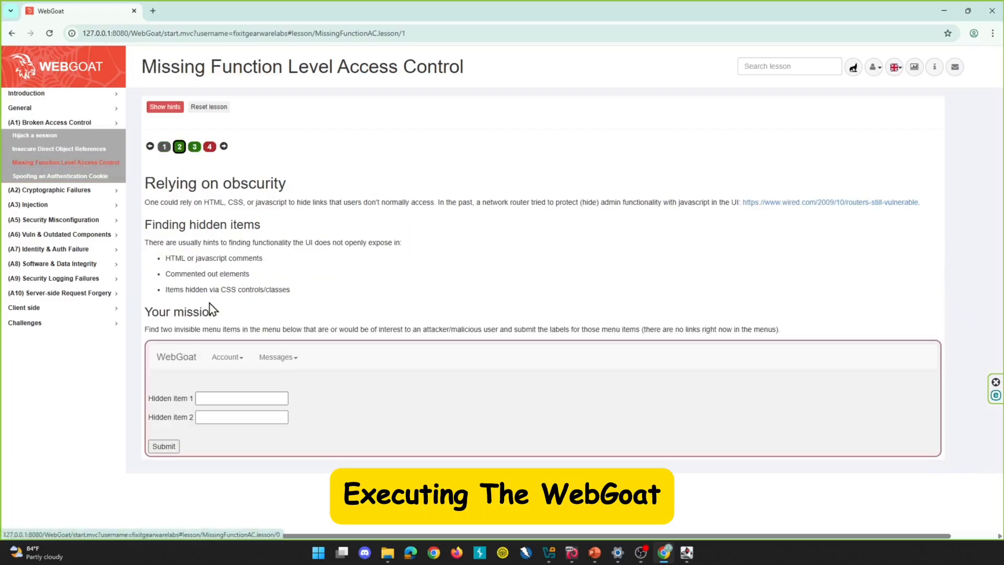
{"action": "left_click", "coordinate": [194, 147]}
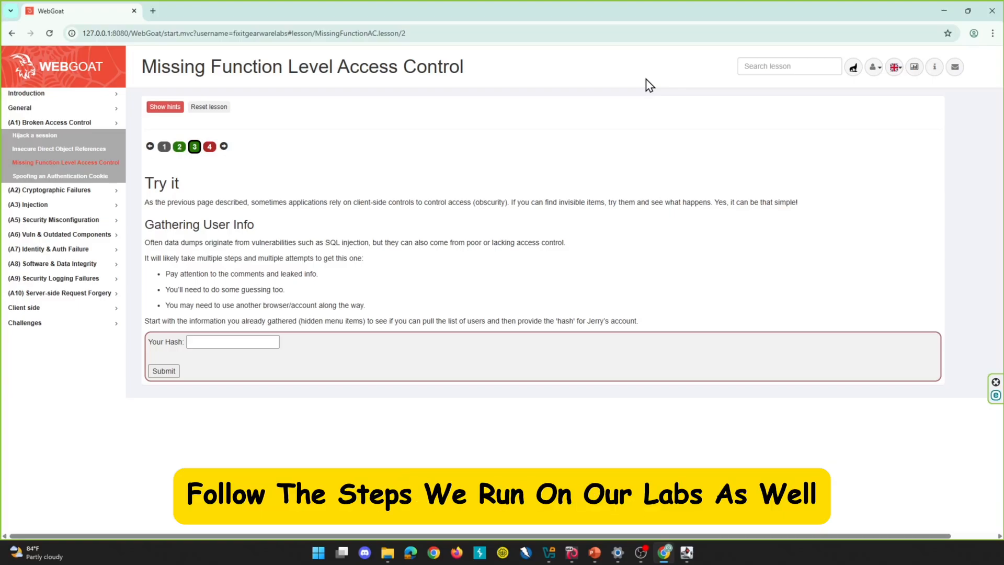
Step: Exit Chrome and close the console window that is running WebGoat
{"action": "left_click", "coordinate": [993, 33]}
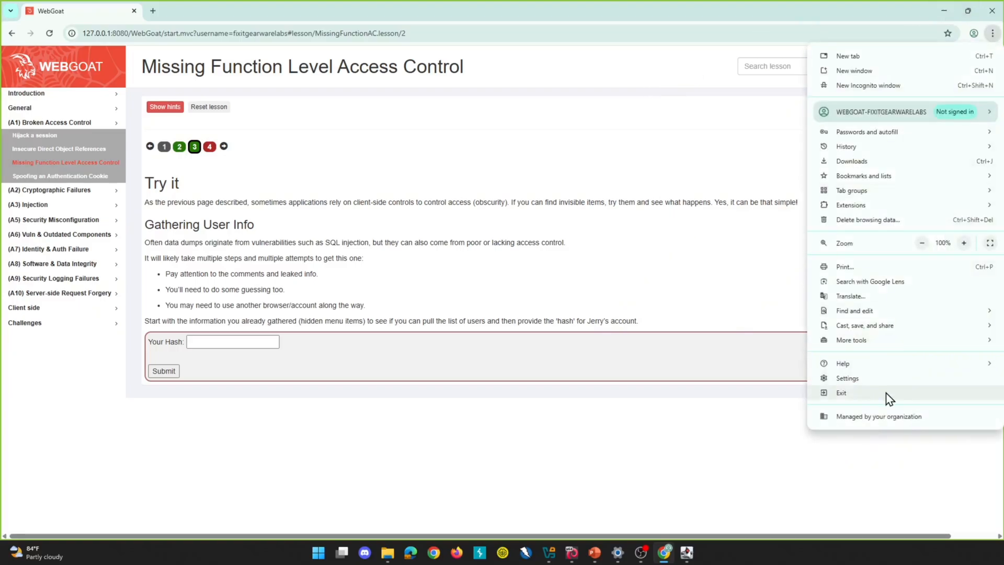
{"action": "left_click", "coordinate": [887, 396]}
{"action": "left_click", "coordinate": [697, 135]}
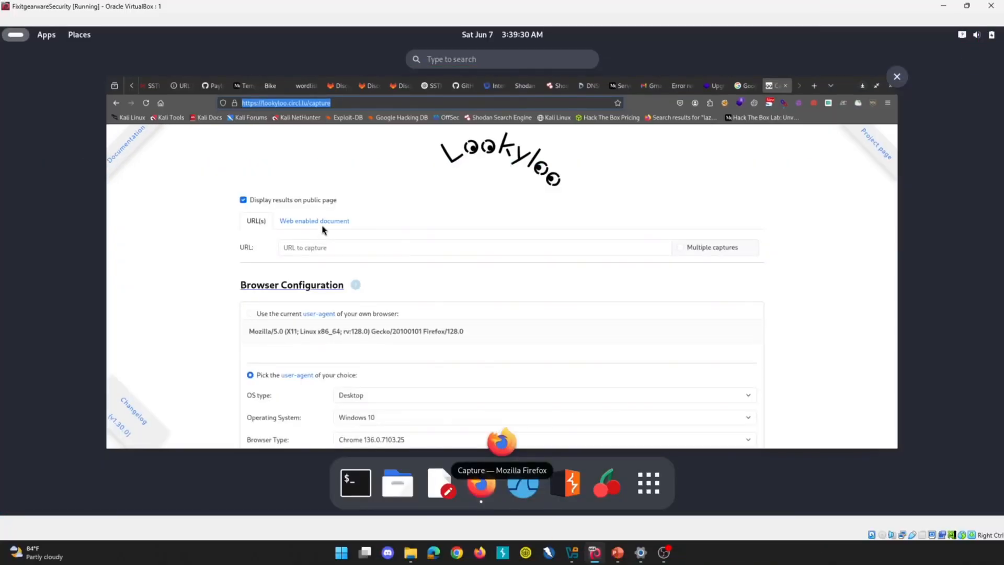
Step: Bring up Firefox in the VirtualBox machine, reload the Lookyloo capture page and look over its capture form
{"action": "left_click", "coordinate": [323, 231]}
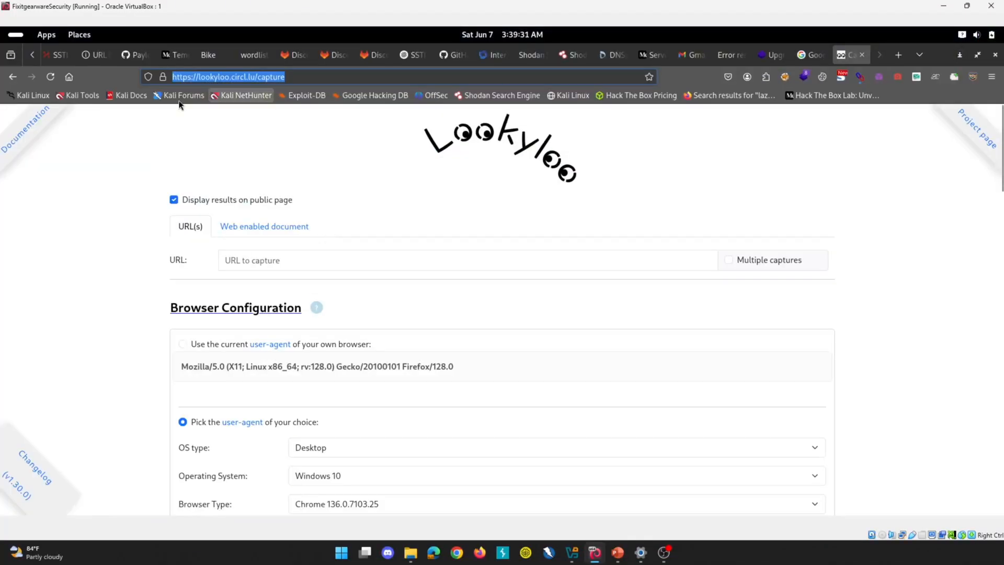
{"action": "left_click", "coordinate": [50, 79]}
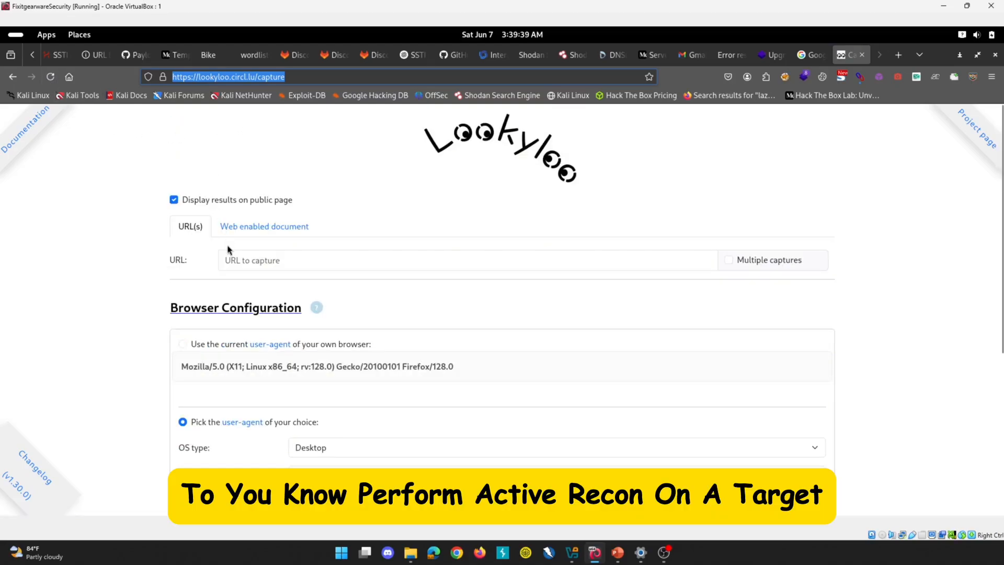
{"action": "scroll", "coordinate": [747, 148], "scroll_direction": "down", "scroll_amount": 2}
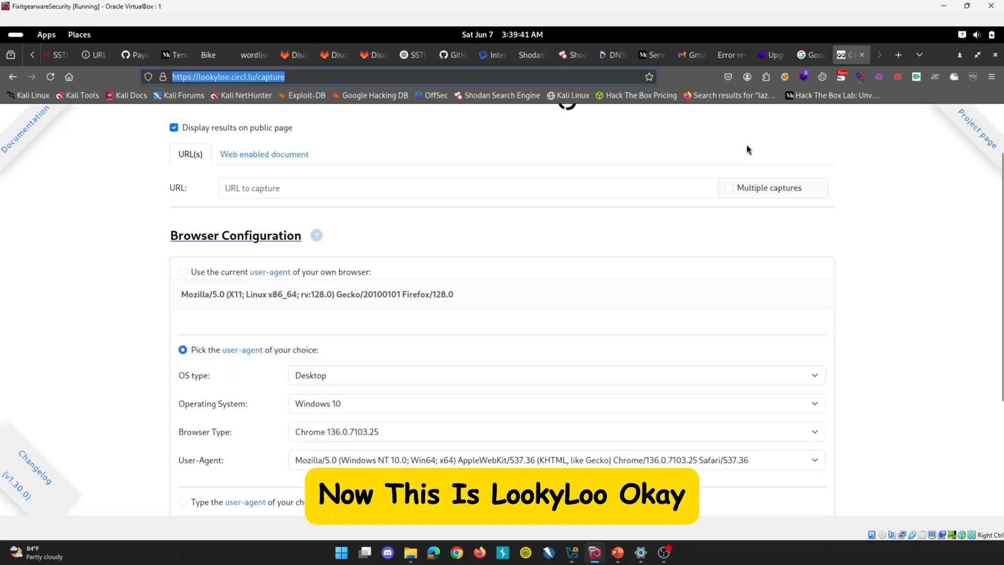
{"action": "scroll", "coordinate": [513, 203], "scroll_direction": "up", "scroll_amount": 2}
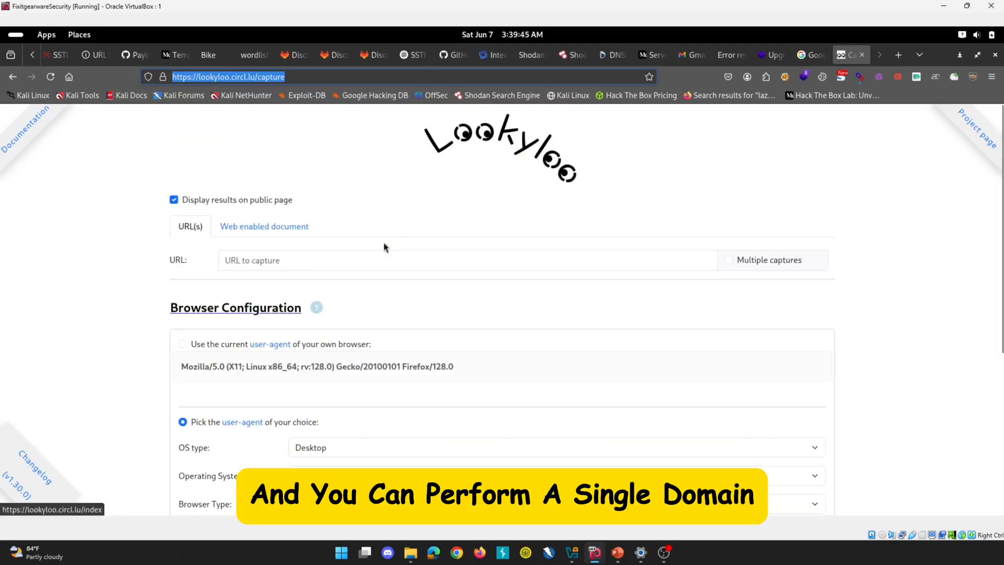
Step: Enable multiple captures and list fixitgearware.com, facebook.com and x.com as the URLs to capture, one per line
{"action": "left_click", "coordinate": [241, 260]}
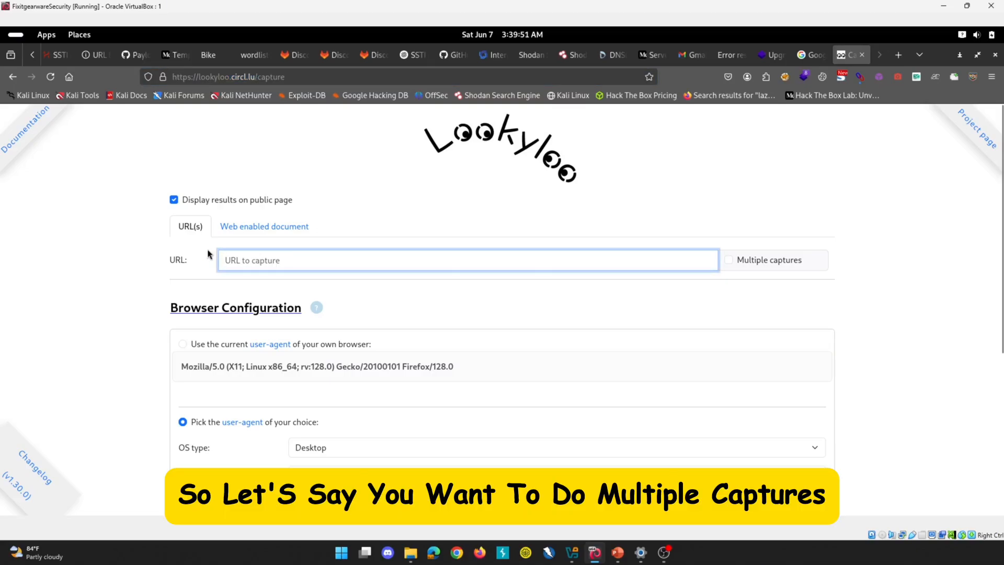
{"action": "left_click", "coordinate": [730, 261]}
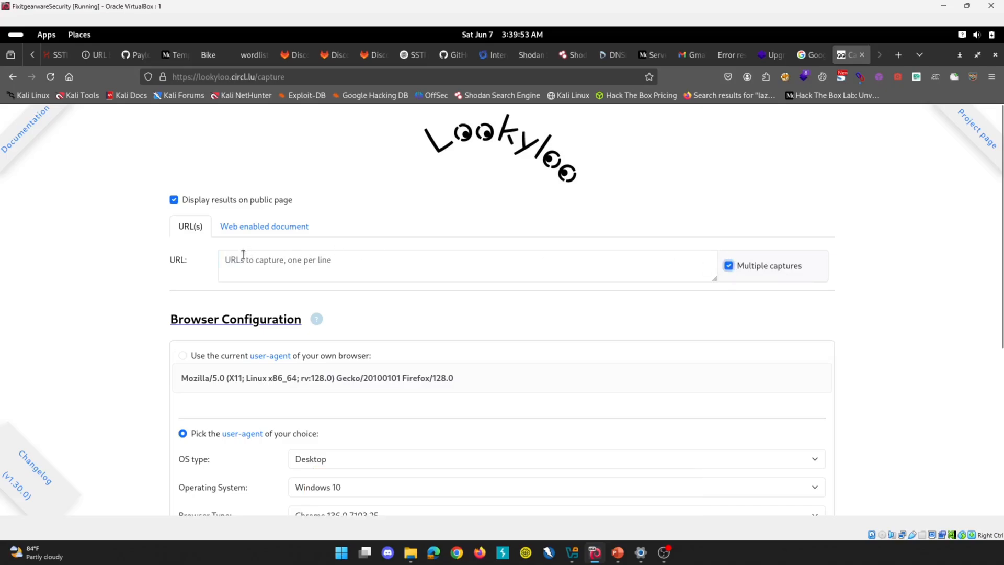
{"action": "left_click", "coordinate": [228, 262]}
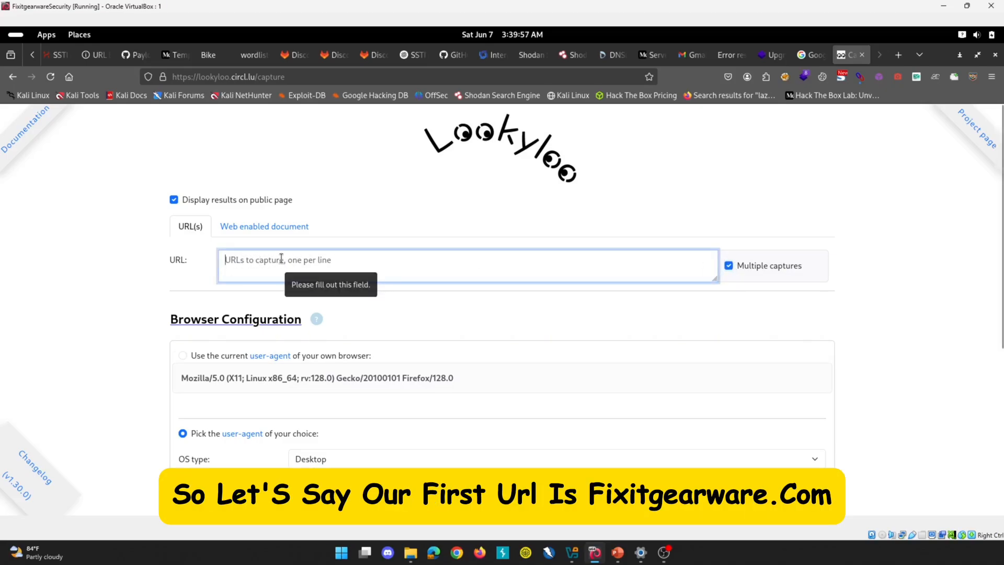
{"action": "type", "text": "Fi"}
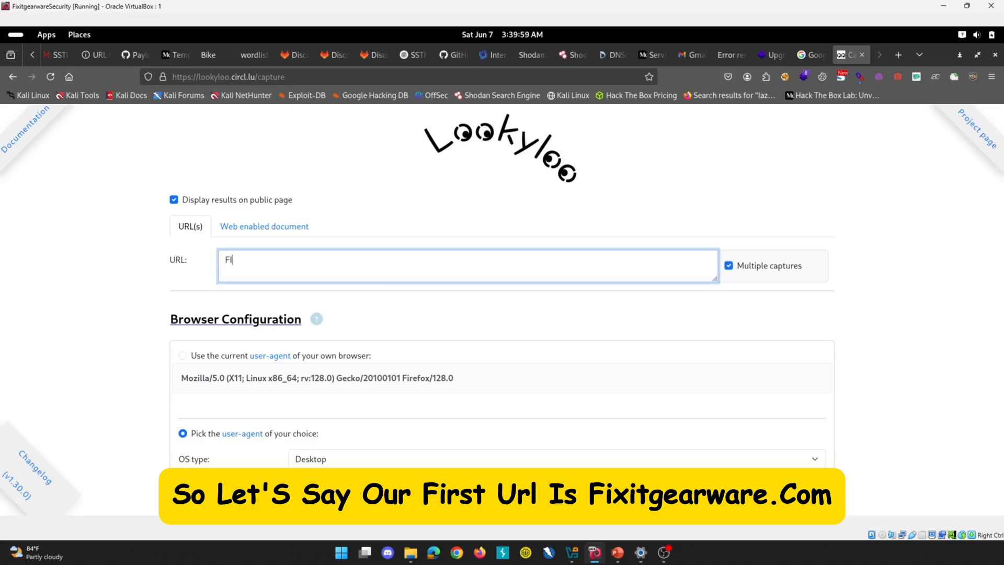
{"action": "key", "text": "BackSpace"}
{"action": "key", "text": "BackSpace"}
{"action": "type", "text": "fixit"}
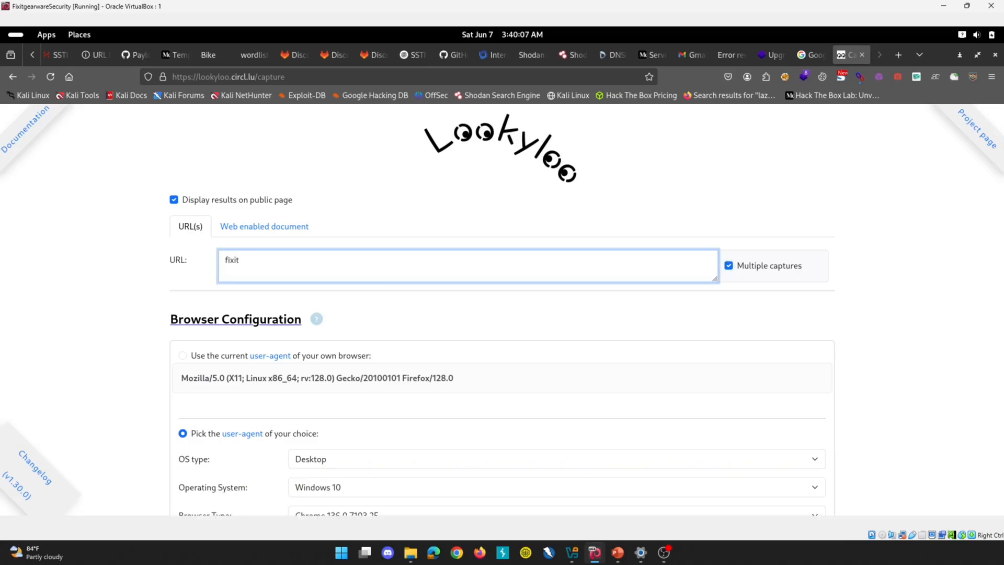
{"action": "type", "text": "gearware.com "}
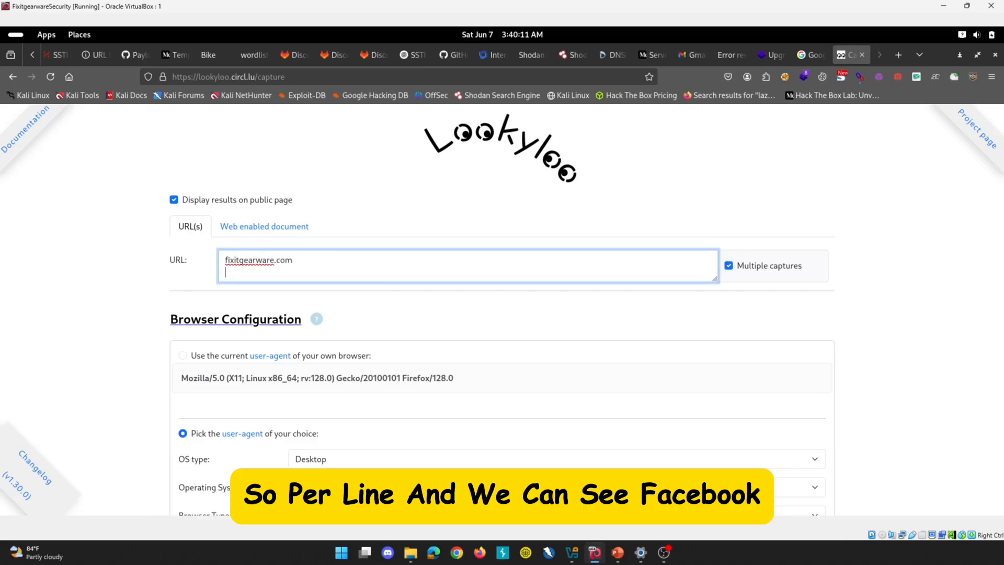
{"action": "type", "text": "facebook"}
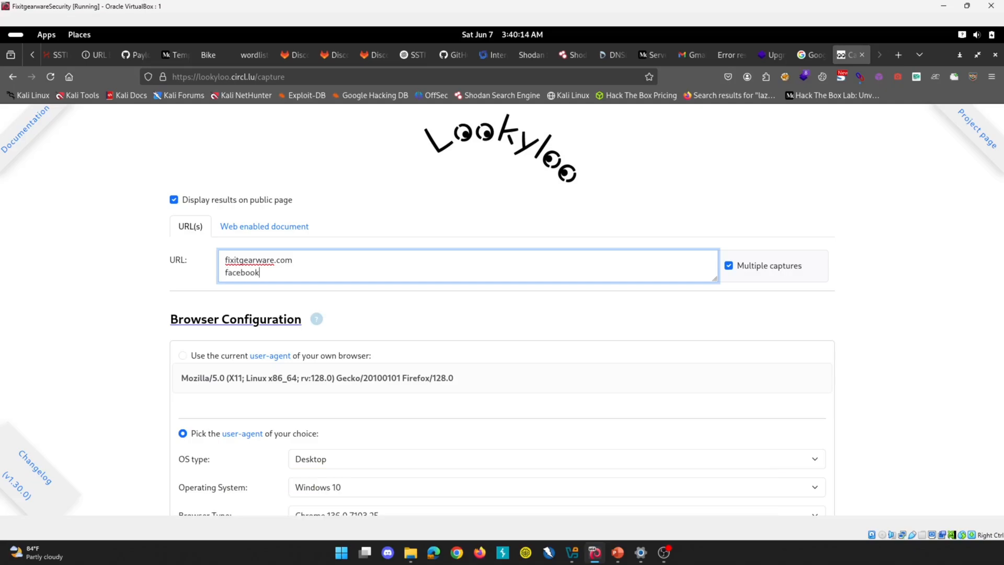
{"action": "type", "text": ".com"}
{"action": "key", "text": "Return"}
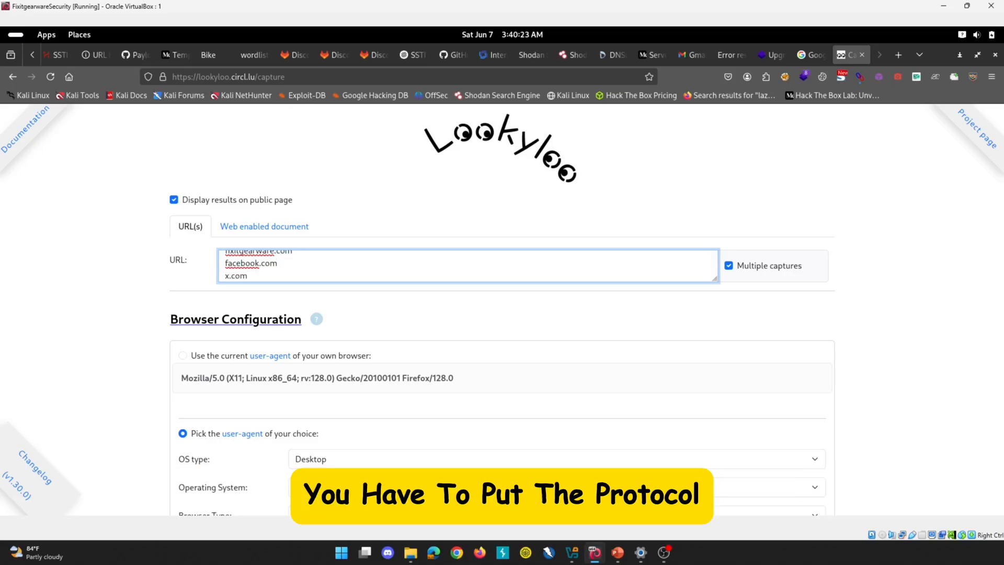
{"action": "scroll", "coordinate": [256, 271], "scroll_direction": "up", "scroll_amount": 1}
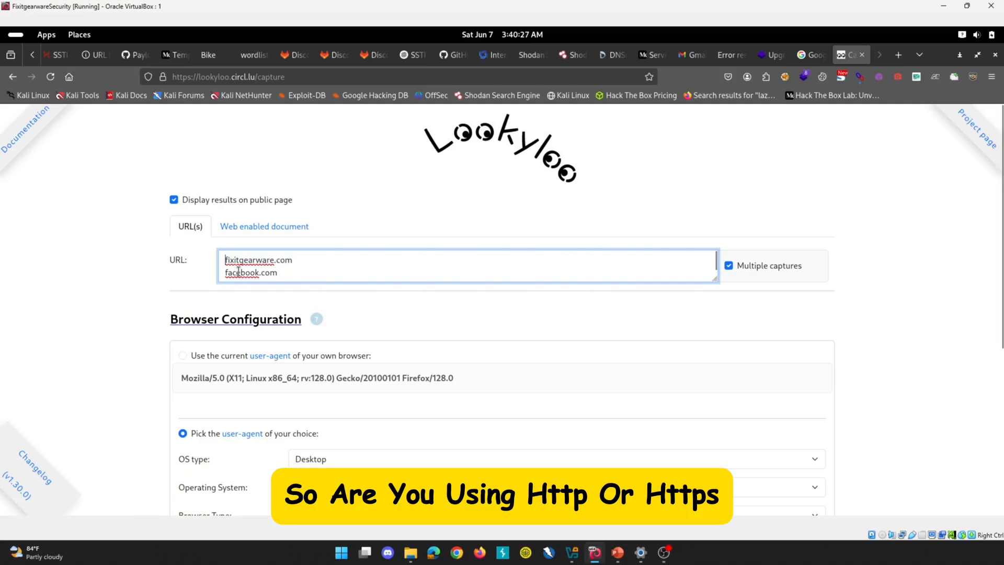
{"action": "type", "text": "http"}
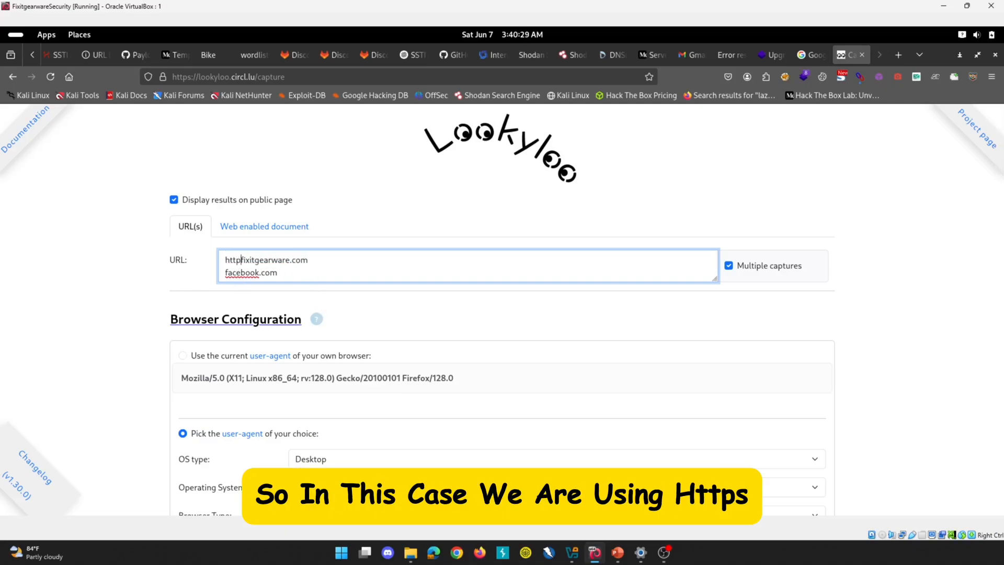
{"action": "type", "text": "s://www."}
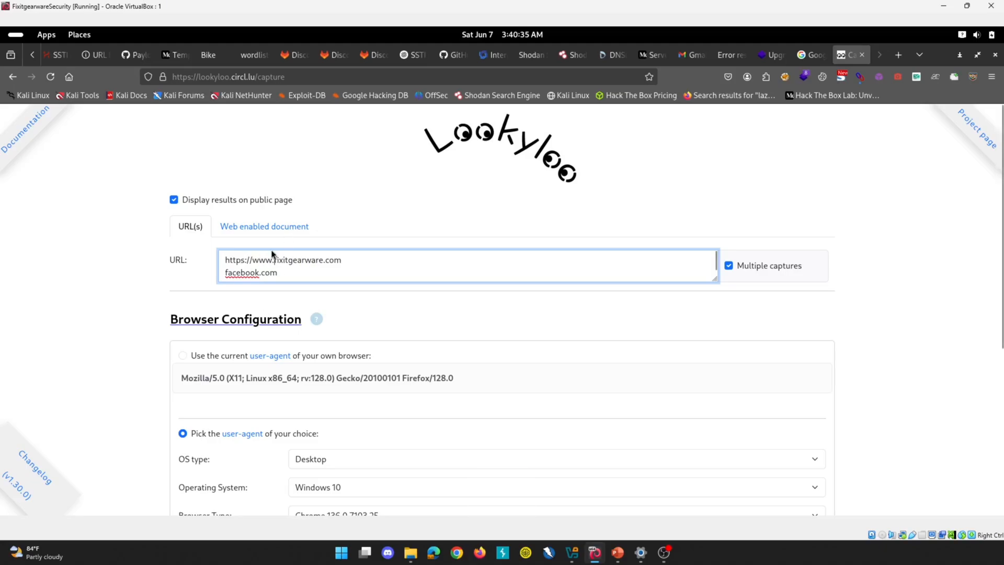
{"action": "left_click_drag", "start_coordinate": [274, 257], "coordinate": [203, 255]}
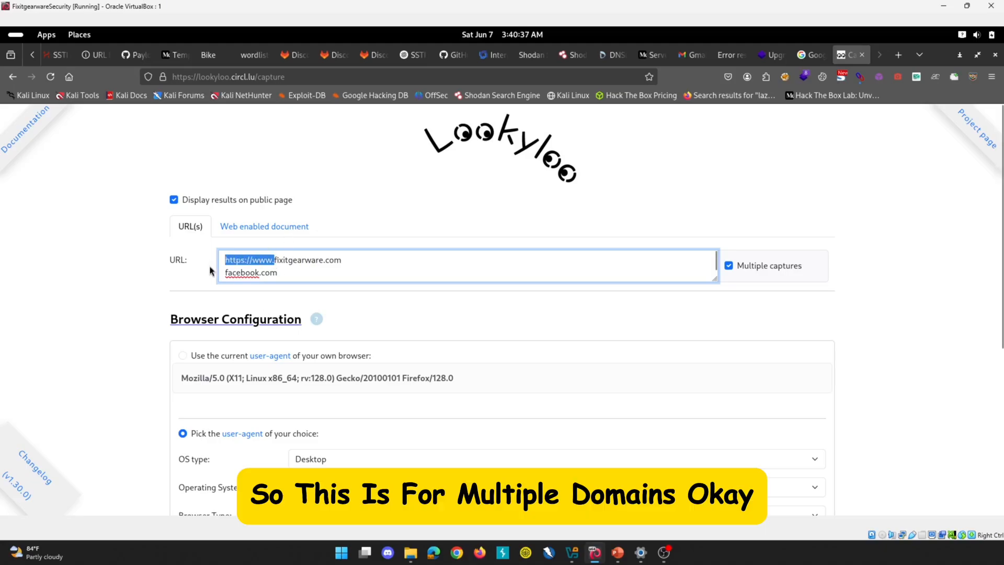
{"action": "left_click", "coordinate": [220, 271]}
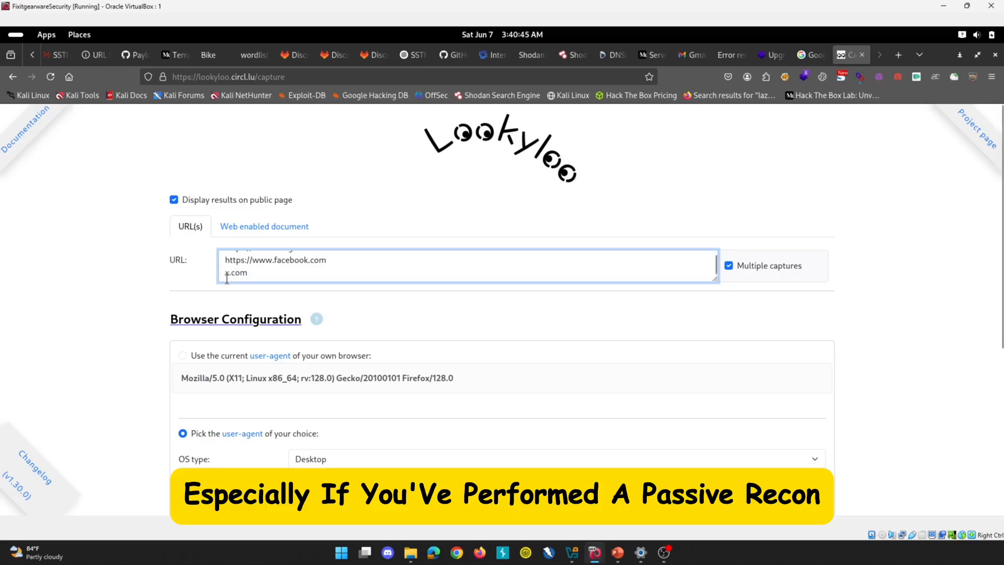
{"action": "type", "text": "https://www."}
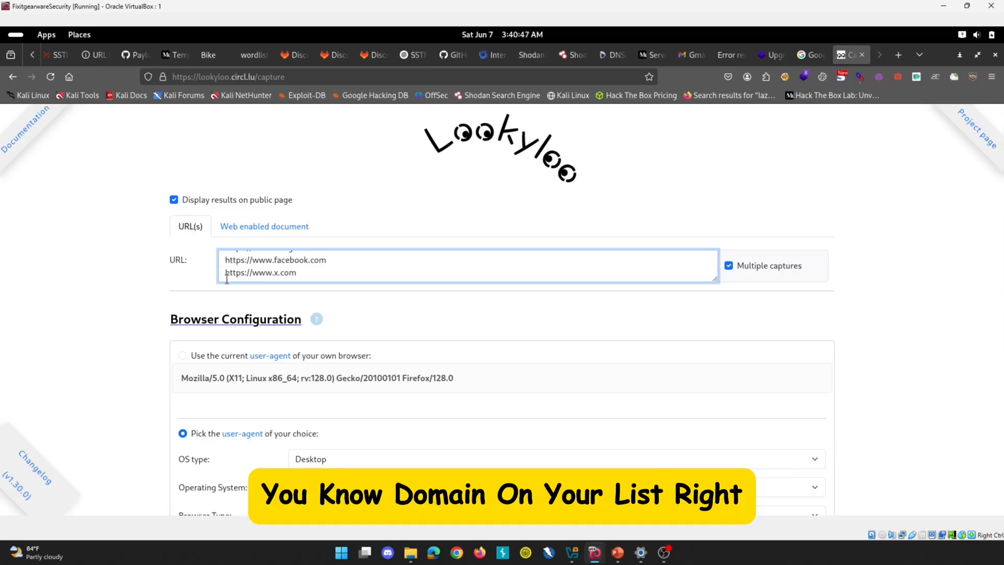
Step: Choose Desktop as the OS type for the user-agent in the browser configuration
{"action": "scroll", "coordinate": [410, 264], "scroll_direction": "down", "scroll_amount": 5}
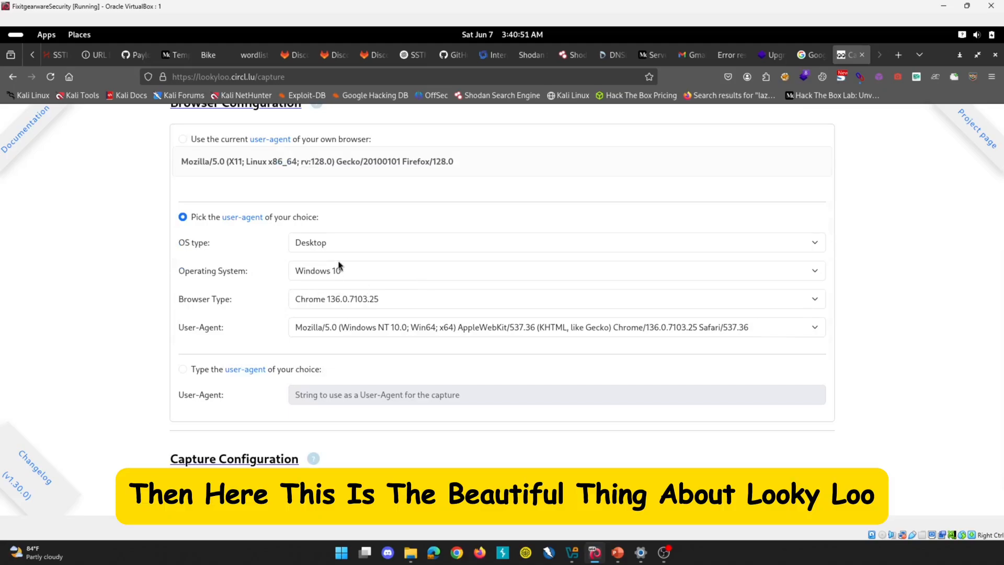
{"action": "scroll", "coordinate": [339, 267], "scroll_direction": "up", "scroll_amount": 3}
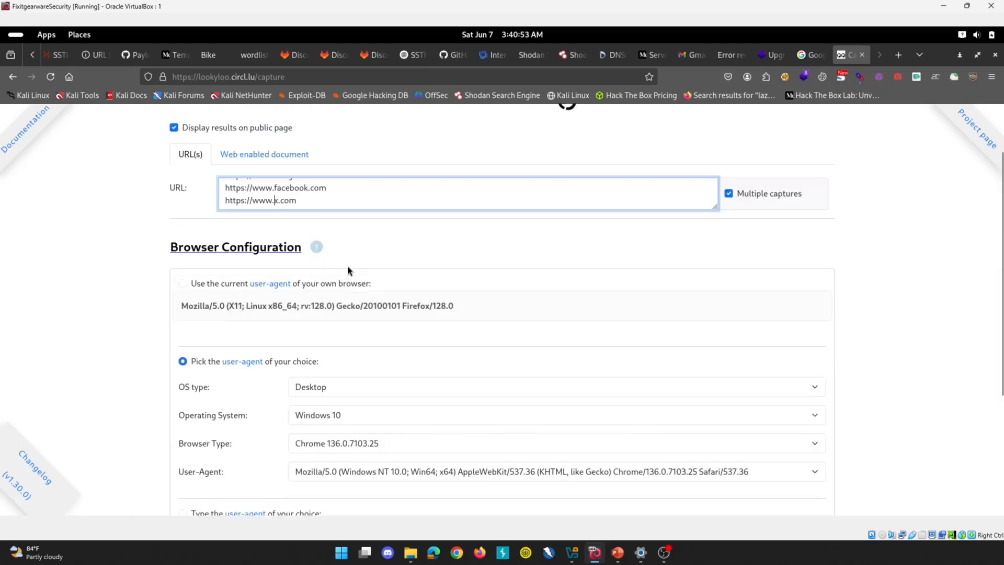
{"action": "left_click", "coordinate": [341, 388]}
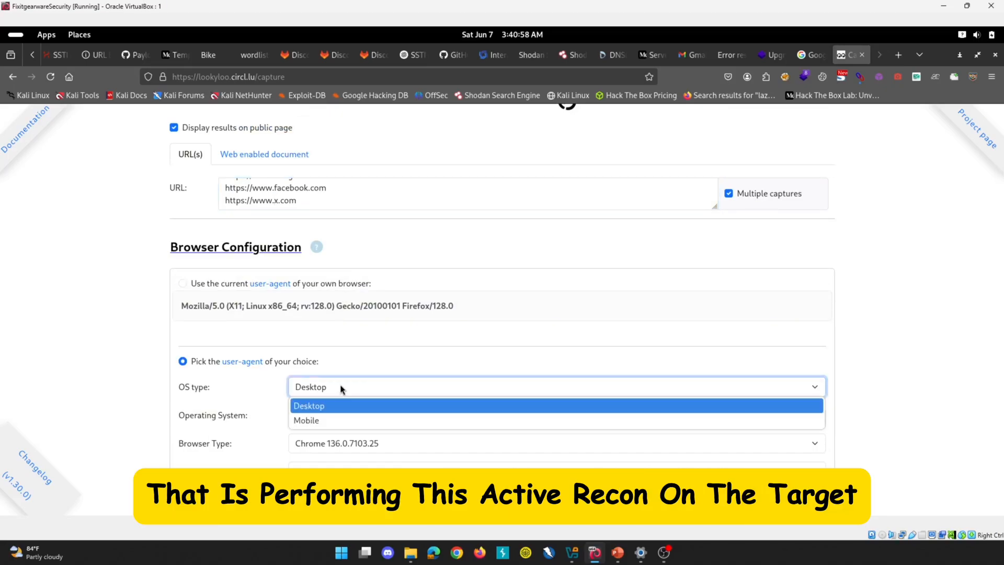
{"action": "left_click", "coordinate": [301, 408]}
Step: Look through the available operating systems for the user-agent and choose Windows XP
{"action": "scroll", "coordinate": [382, 377], "scroll_direction": "down", "scroll_amount": 4}
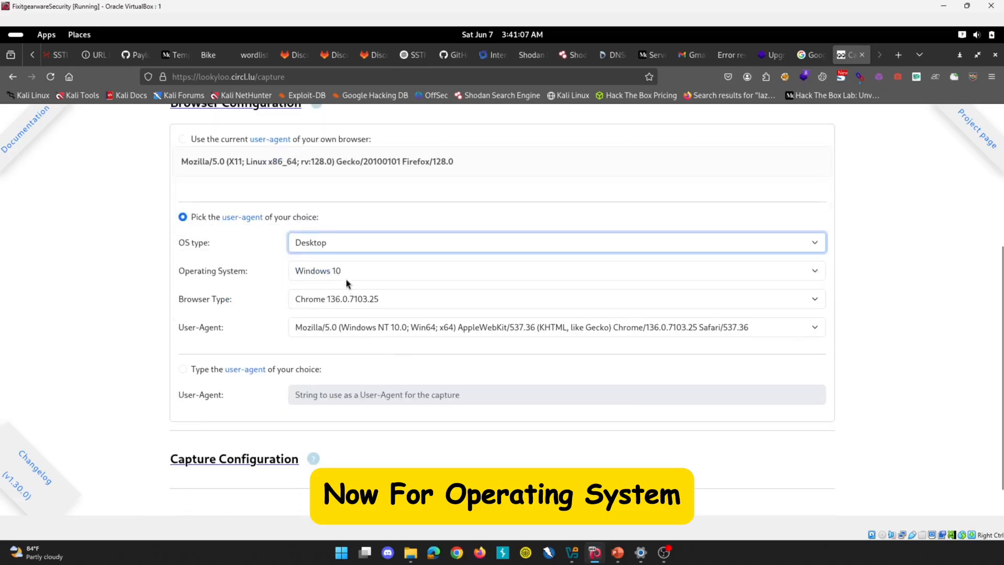
{"action": "left_click", "coordinate": [347, 272]}
{"action": "scroll", "coordinate": [345, 319], "scroll_direction": "down", "scroll_amount": 10}
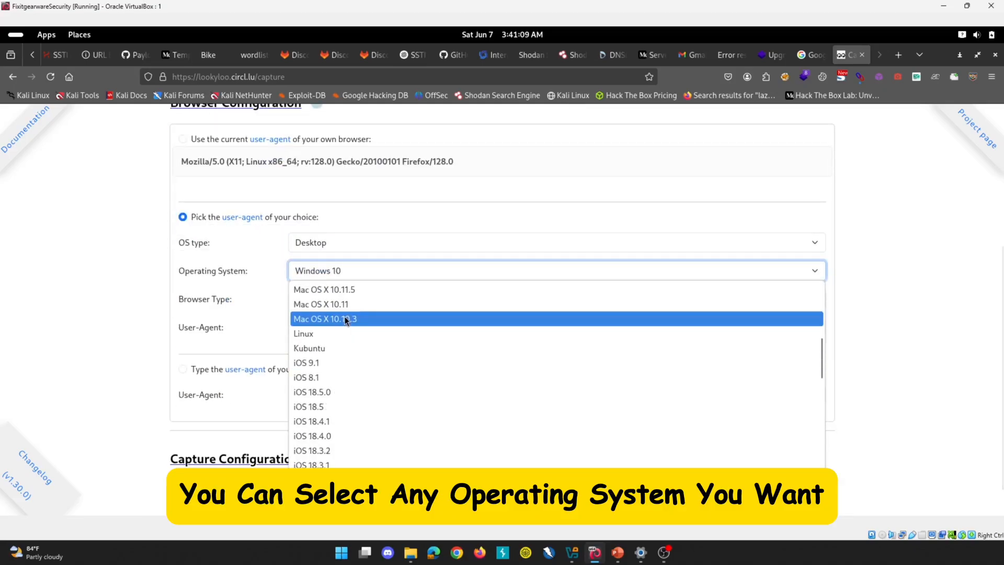
{"action": "scroll", "coordinate": [345, 321], "scroll_direction": "down", "scroll_amount": 8}
{"action": "scroll", "coordinate": [347, 323], "scroll_direction": "up", "scroll_amount": 8}
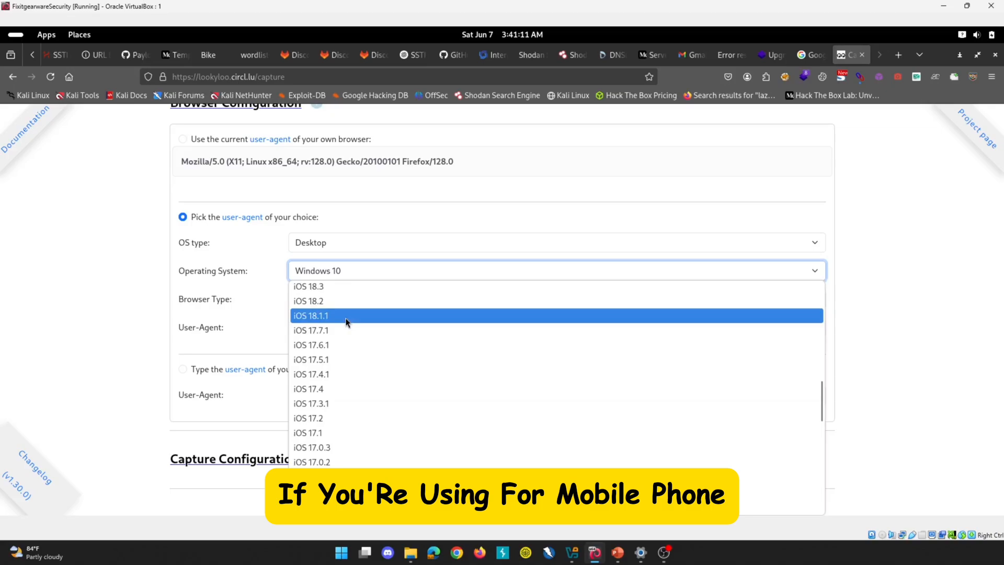
{"action": "scroll", "coordinate": [330, 419], "scroll_direction": "up", "scroll_amount": 5}
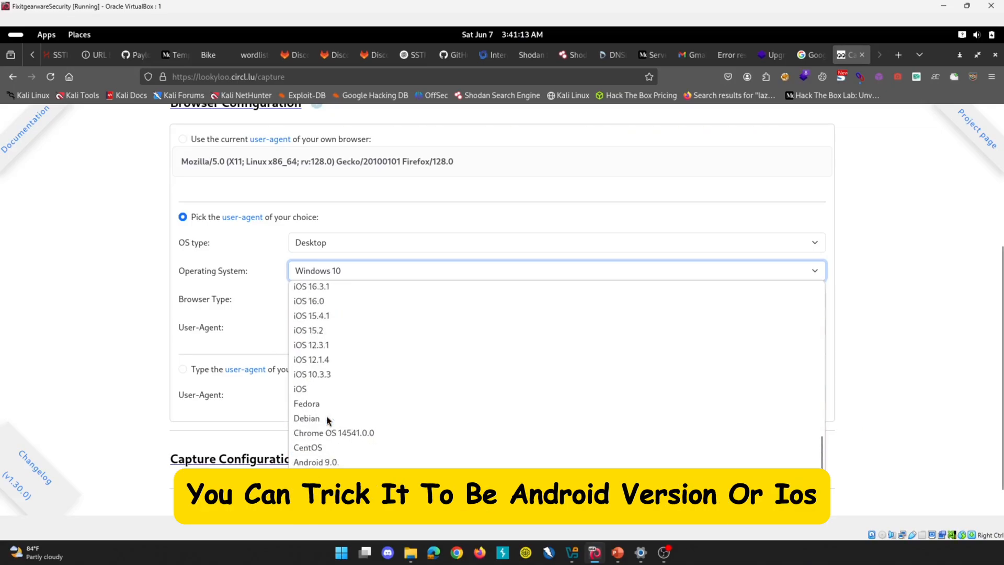
{"action": "scroll", "coordinate": [324, 408], "scroll_direction": "up", "scroll_amount": 3}
{"action": "scroll", "coordinate": [321, 385], "scroll_direction": "up", "scroll_amount": 5}
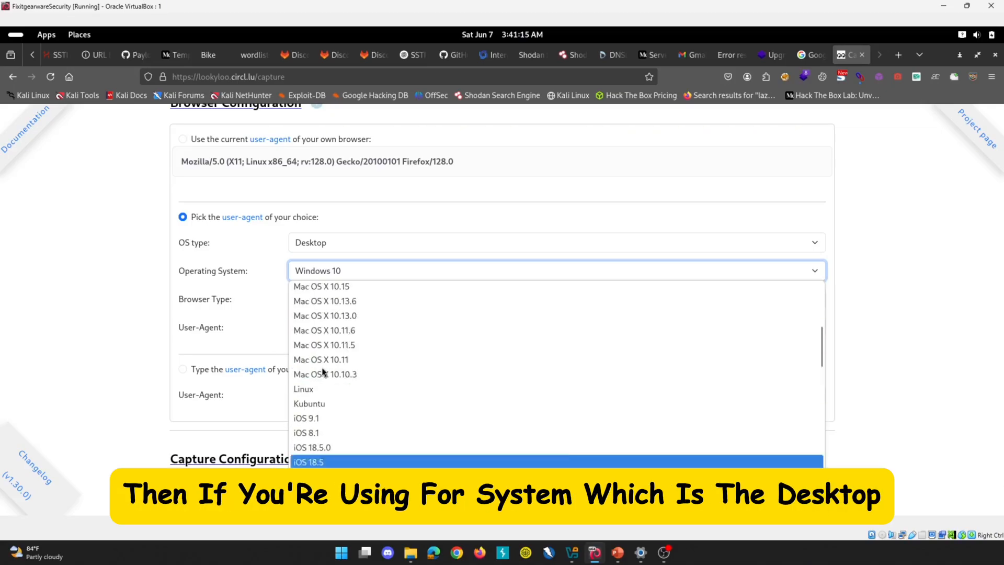
{"action": "scroll", "coordinate": [323, 376], "scroll_direction": "down", "scroll_amount": 2}
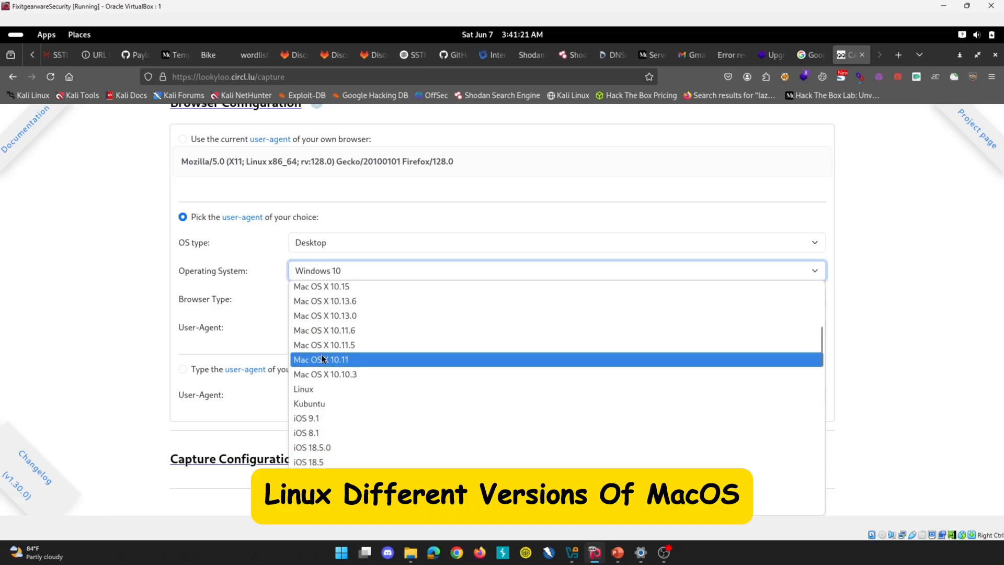
{"action": "scroll", "coordinate": [322, 361], "scroll_direction": "up", "scroll_amount": 4}
{"action": "scroll", "coordinate": [321, 357], "scroll_direction": "up", "scroll_amount": 1}
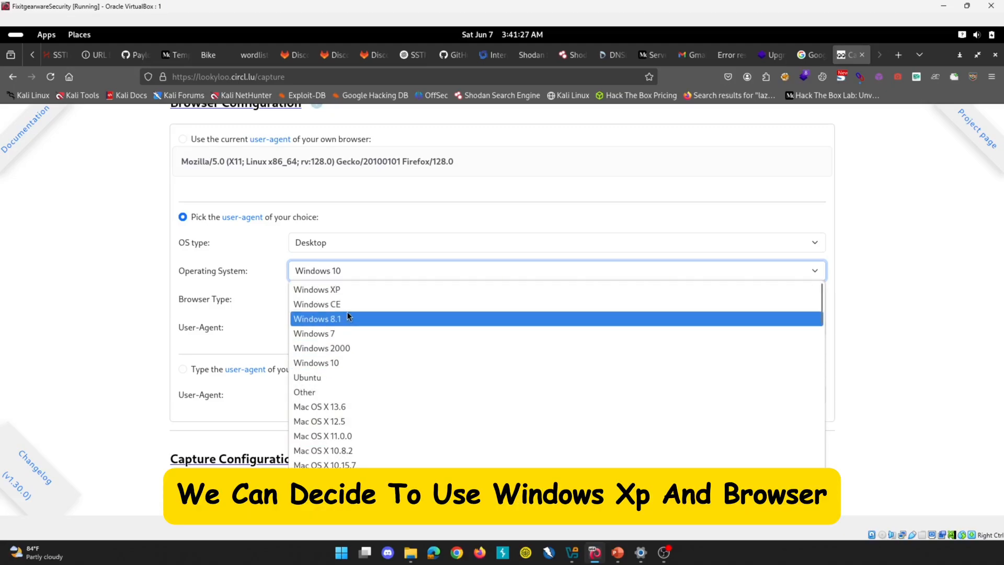
{"action": "left_click", "coordinate": [339, 290]}
Step: Set the browser type to IE 7.0 and check the user-agent strings offered for it
{"action": "left_click", "coordinate": [335, 300]}
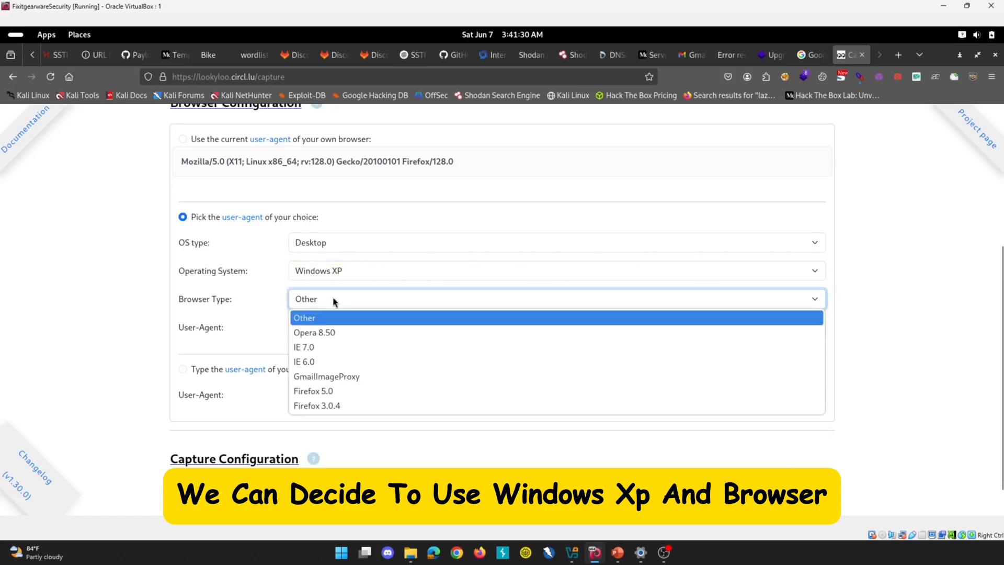
{"action": "left_click", "coordinate": [317, 347]}
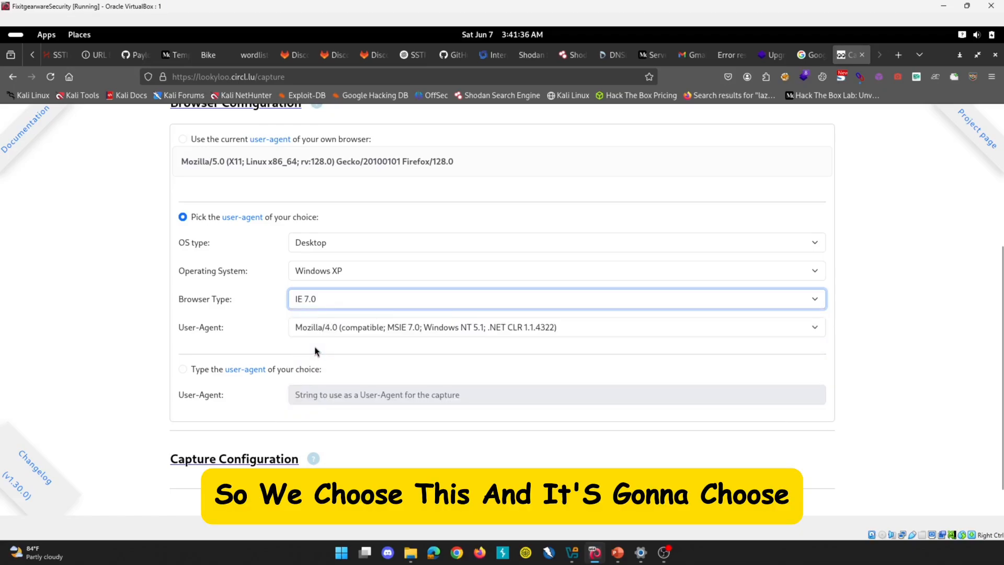
{"action": "left_click", "coordinate": [458, 330]}
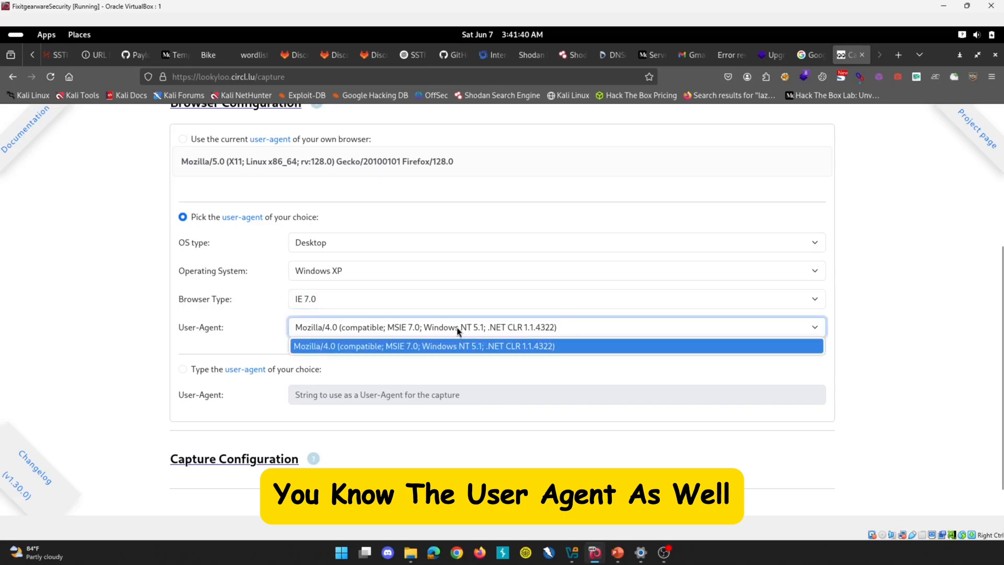
{"action": "left_click", "coordinate": [274, 317]}
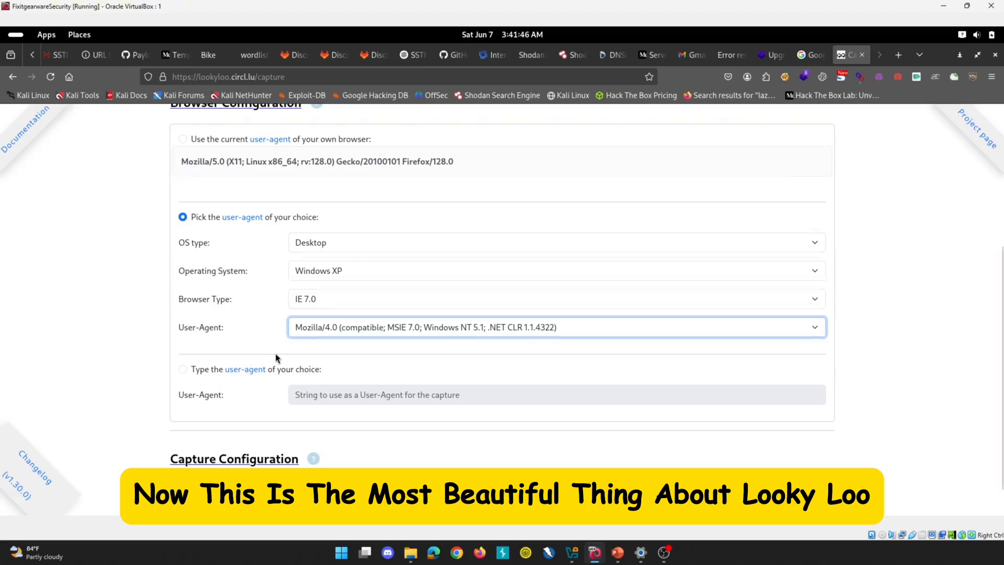
Step: Choose the default lacus instance in the capture configuration
{"action": "scroll", "coordinate": [276, 358], "scroll_direction": "down", "scroll_amount": 1}
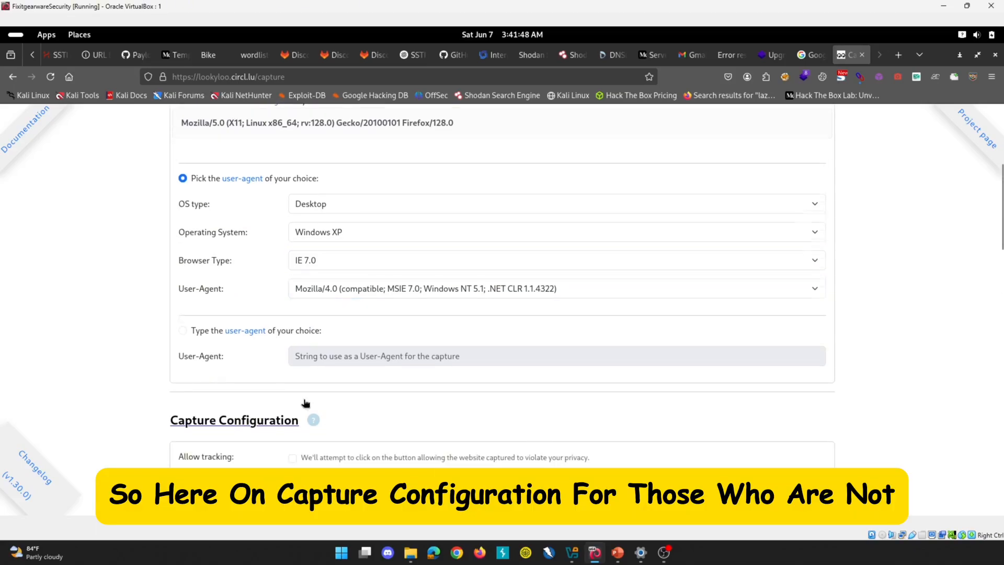
{"action": "scroll", "coordinate": [304, 402], "scroll_direction": "down", "scroll_amount": 4}
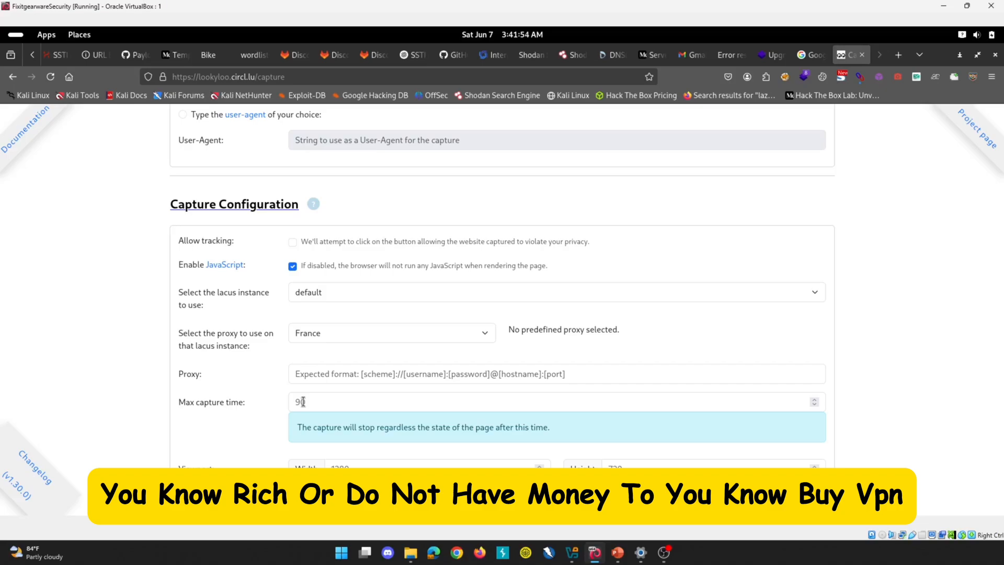
{"action": "left_click", "coordinate": [777, 291]}
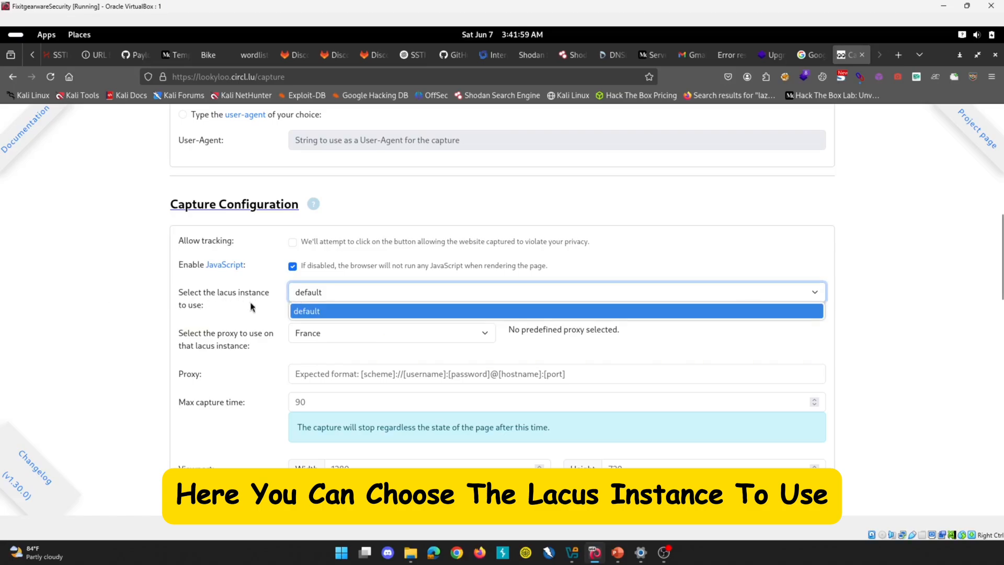
{"action": "left_click", "coordinate": [337, 311]}
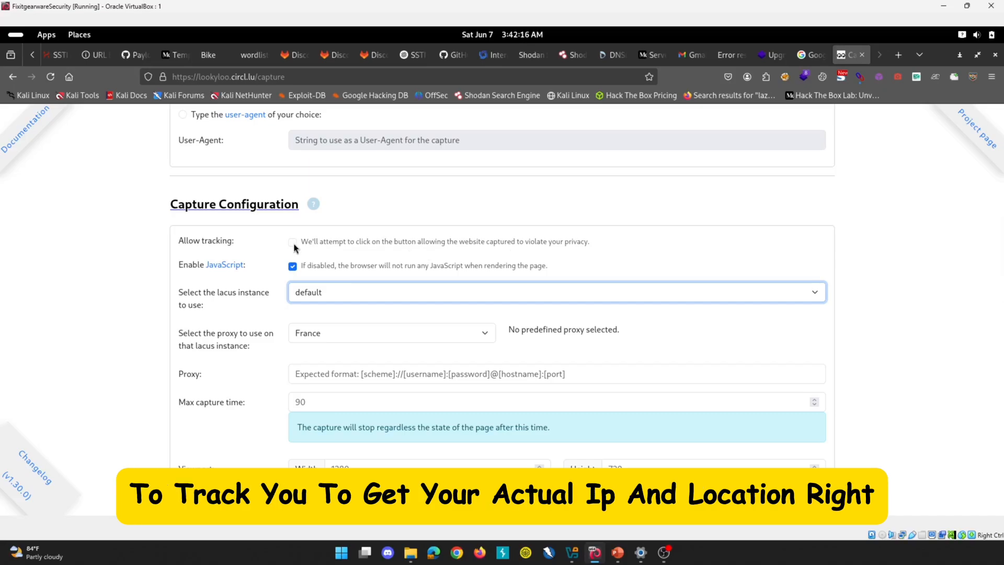
Step: Set the proxy used on the lacus instance to Germany
{"action": "scroll", "coordinate": [294, 248], "scroll_direction": "down", "scroll_amount": 5}
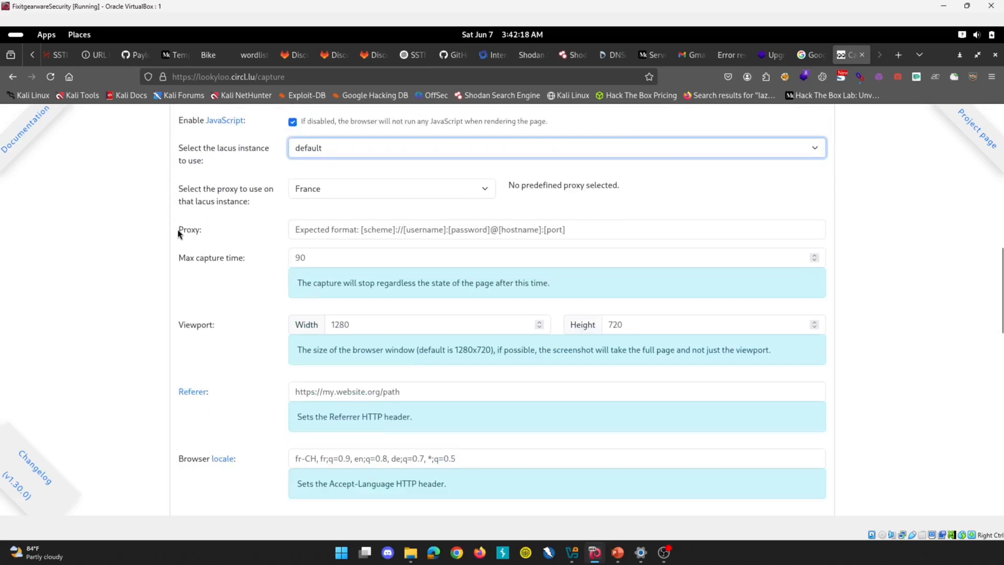
{"action": "left_click", "coordinate": [349, 189]}
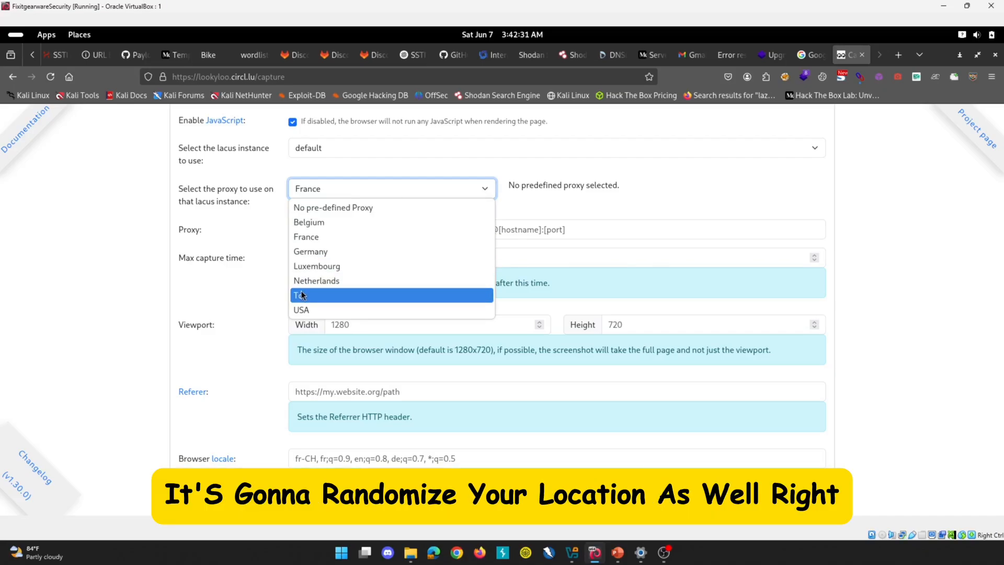
{"action": "left_click", "coordinate": [310, 251]}
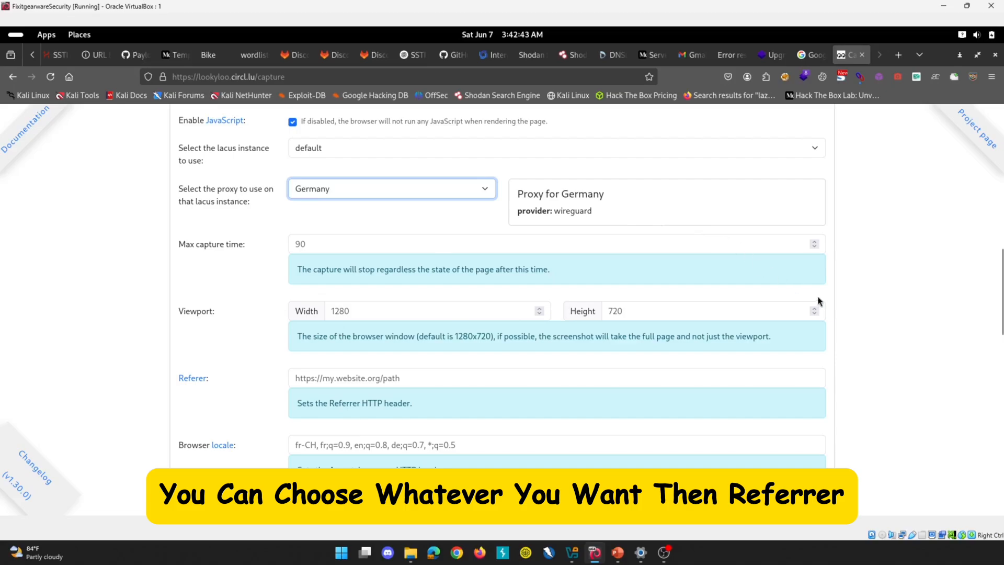
Step: Review the remaining capture options, leave them at their defaults, and start the capture of the listed URLs
{"action": "scroll", "coordinate": [257, 325], "scroll_direction": "down", "scroll_amount": 3}
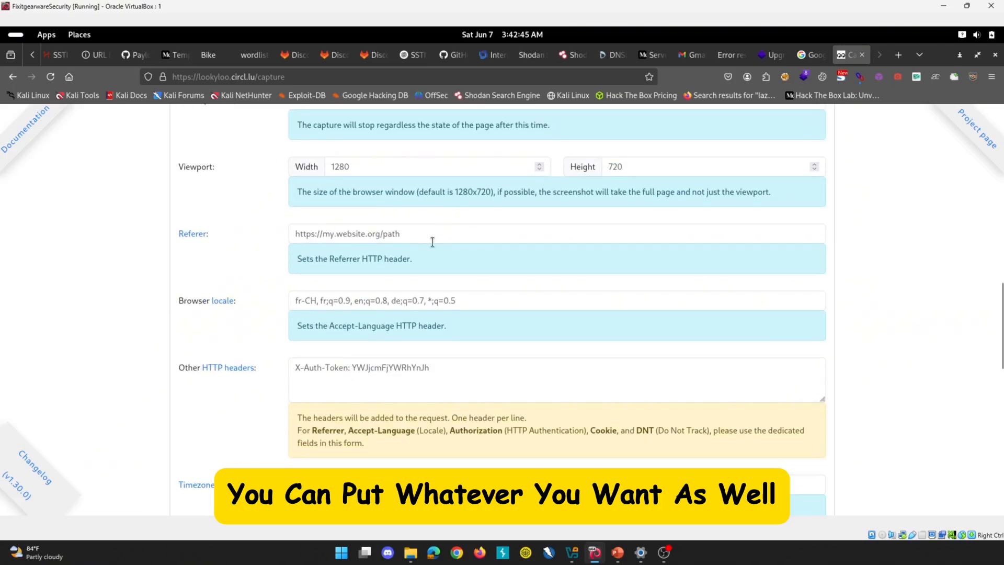
{"action": "scroll", "coordinate": [544, 231], "scroll_direction": "down", "scroll_amount": 4}
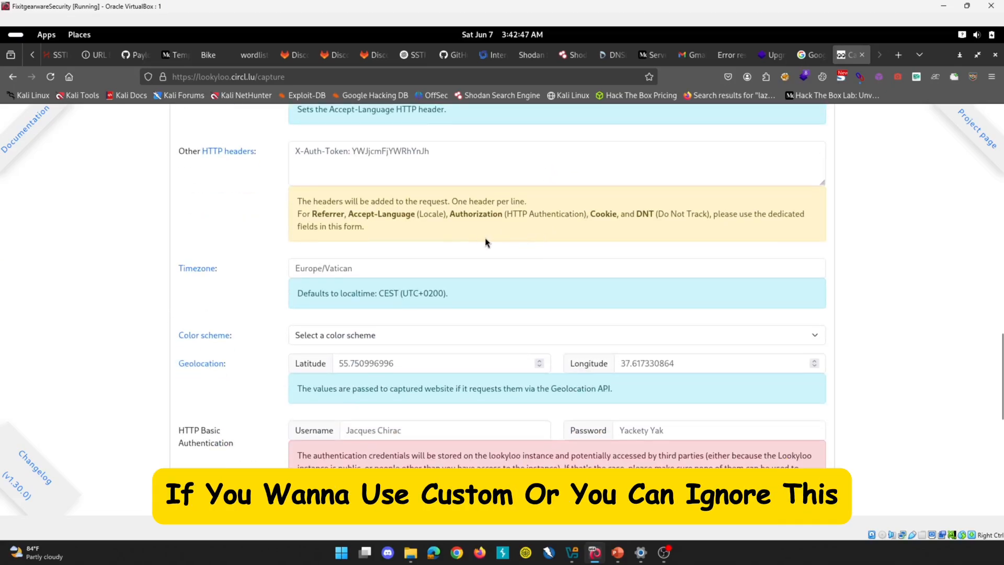
{"action": "scroll", "coordinate": [493, 373], "scroll_direction": "up", "scroll_amount": 4}
{"action": "scroll", "coordinate": [493, 373], "scroll_direction": "up", "scroll_amount": 8}
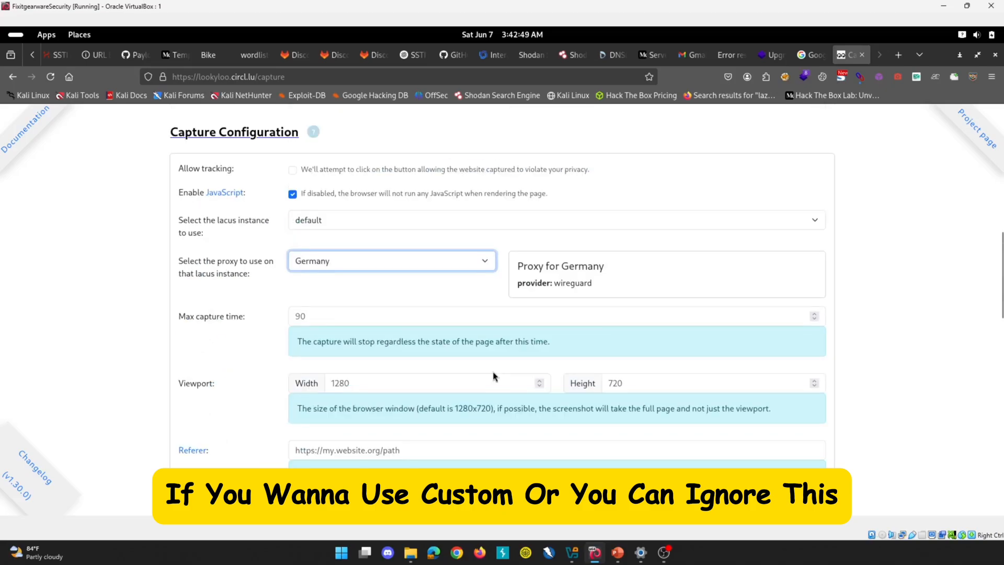
{"action": "scroll", "coordinate": [452, 326], "scroll_direction": "up", "scroll_amount": 2}
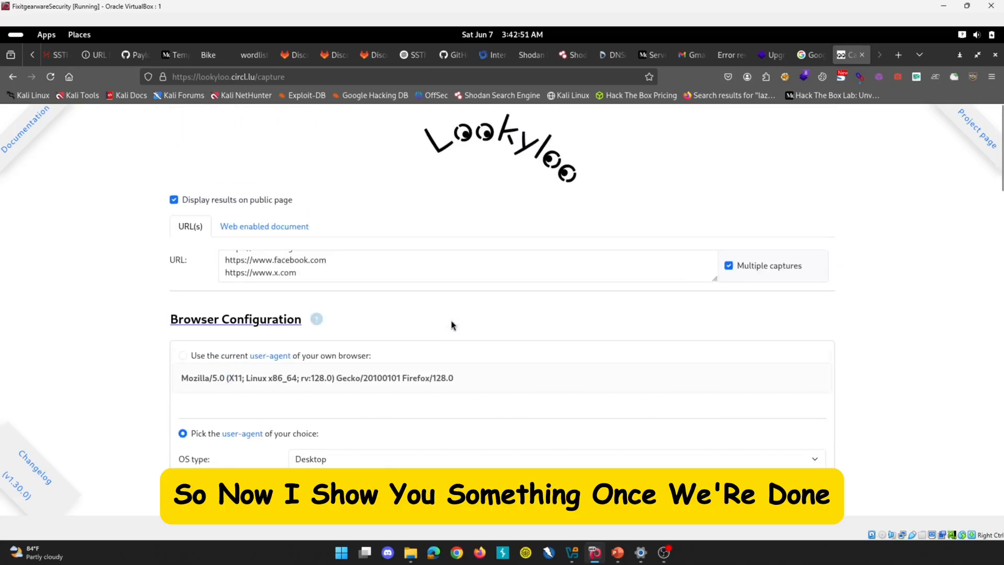
{"action": "scroll", "coordinate": [453, 326], "scroll_direction": "down", "scroll_amount": 15}
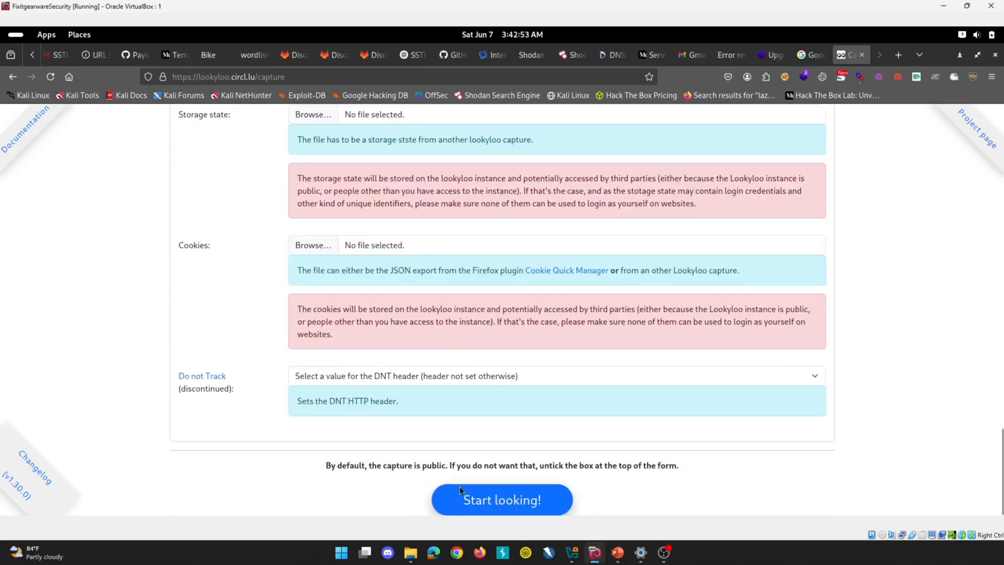
{"action": "left_click", "coordinate": [515, 498]}
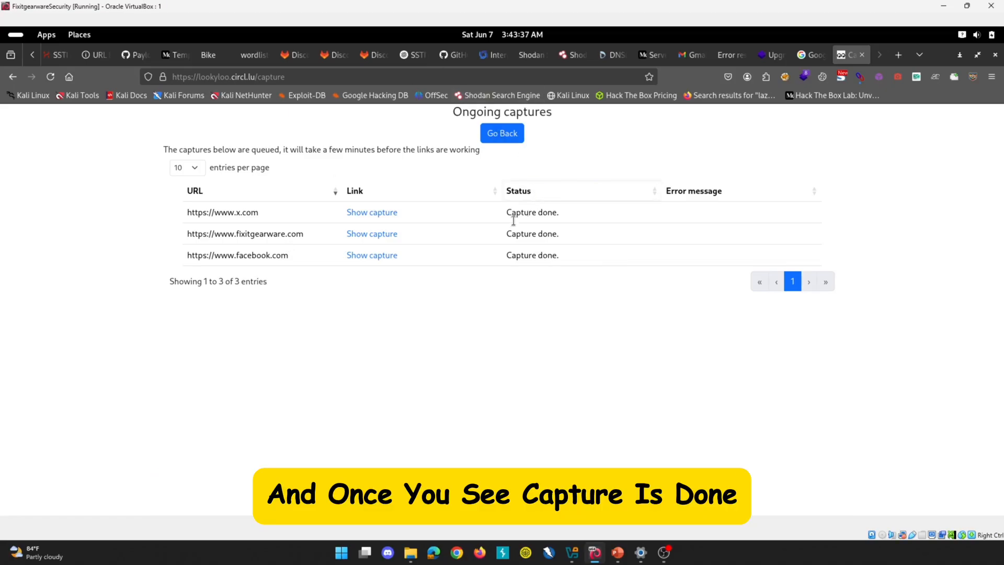
{"action": "left_click", "coordinate": [374, 215]}
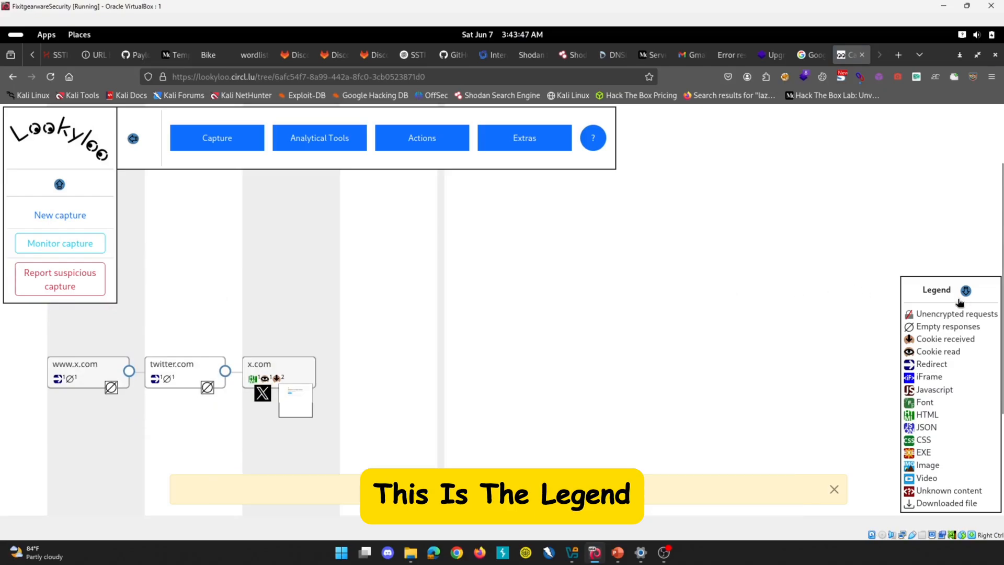
{"action": "scroll", "coordinate": [934, 299], "scroll_direction": "down", "scroll_amount": 3}
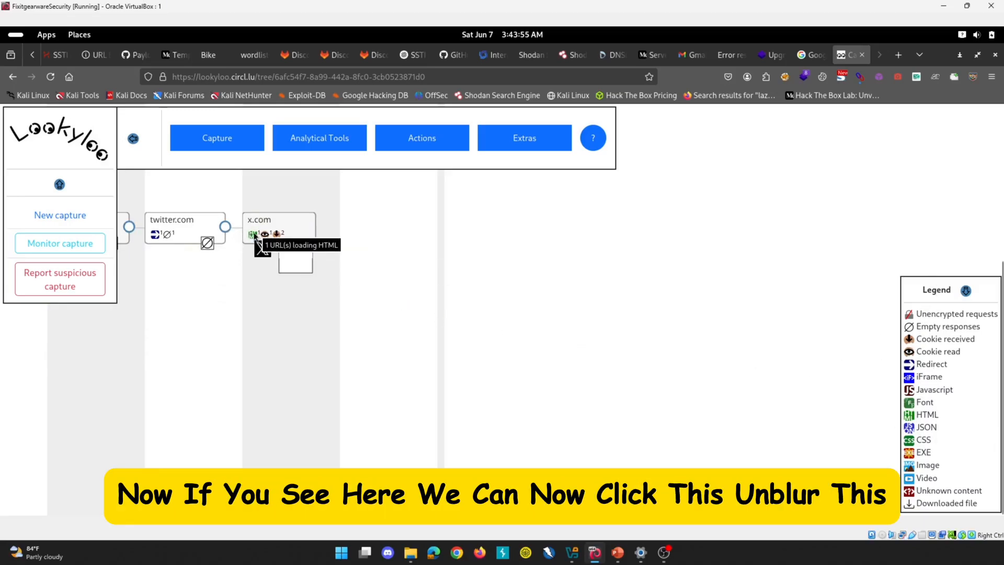
{"action": "left_click", "coordinate": [288, 260]}
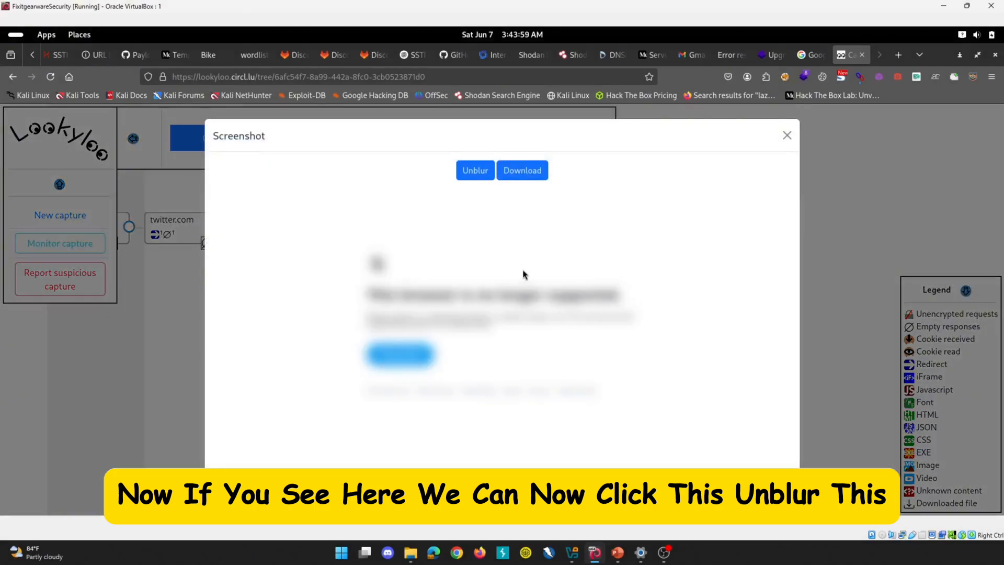
{"action": "left_click", "coordinate": [475, 171]}
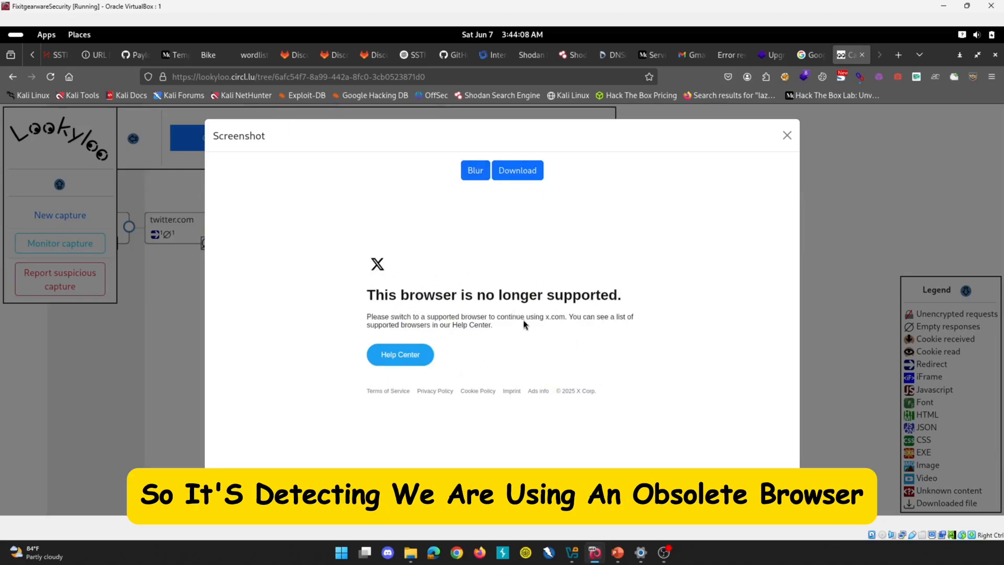
{"action": "left_click", "coordinate": [785, 136]}
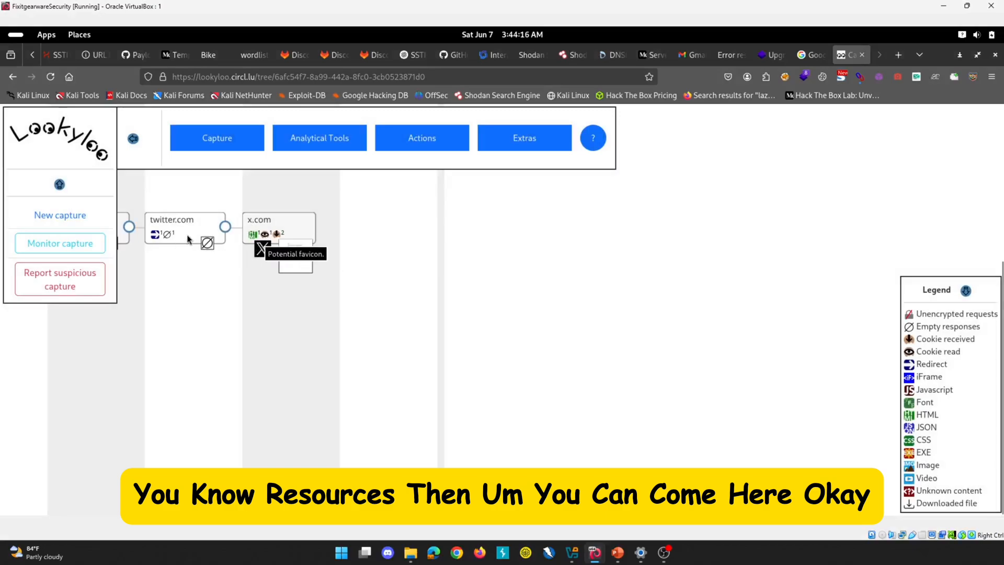
Step: Read the third-party reports for the x.com capture, including the Virus Total verdicts for each URL, and close them
{"action": "scroll", "coordinate": [60, 244], "scroll_direction": "up", "scroll_amount": 2}
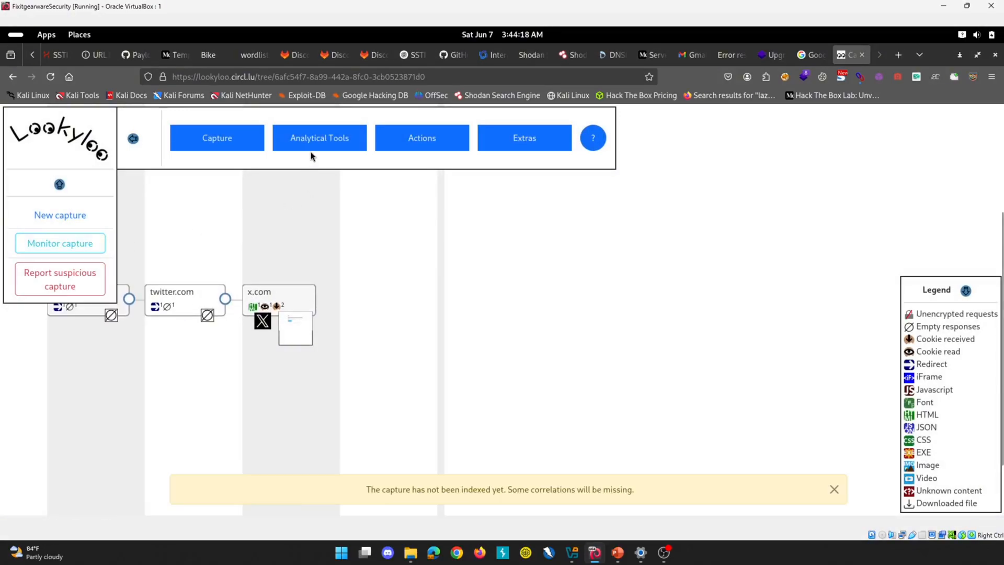
{"action": "mouse_move", "coordinate": [314, 148]}
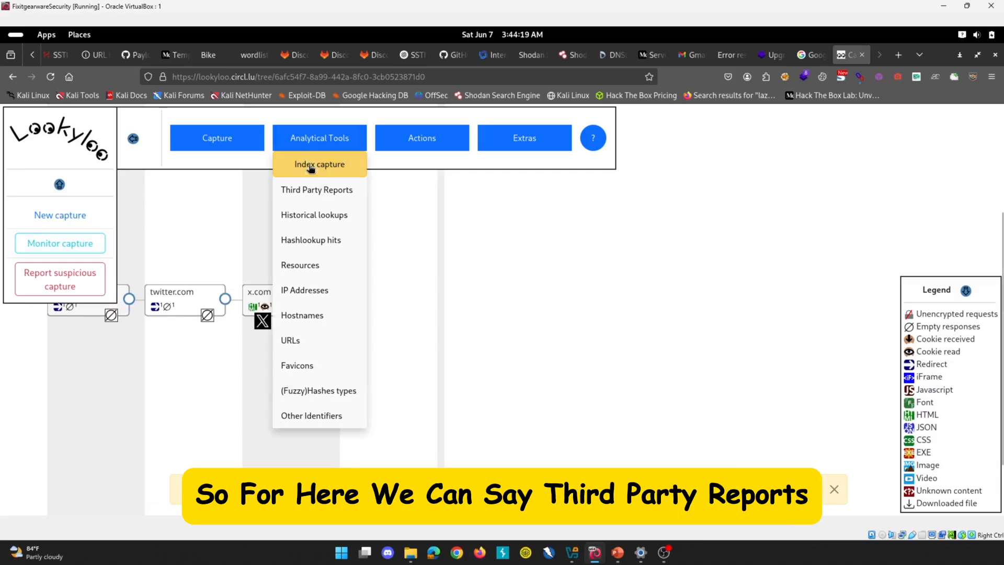
{"action": "left_click", "coordinate": [312, 193]}
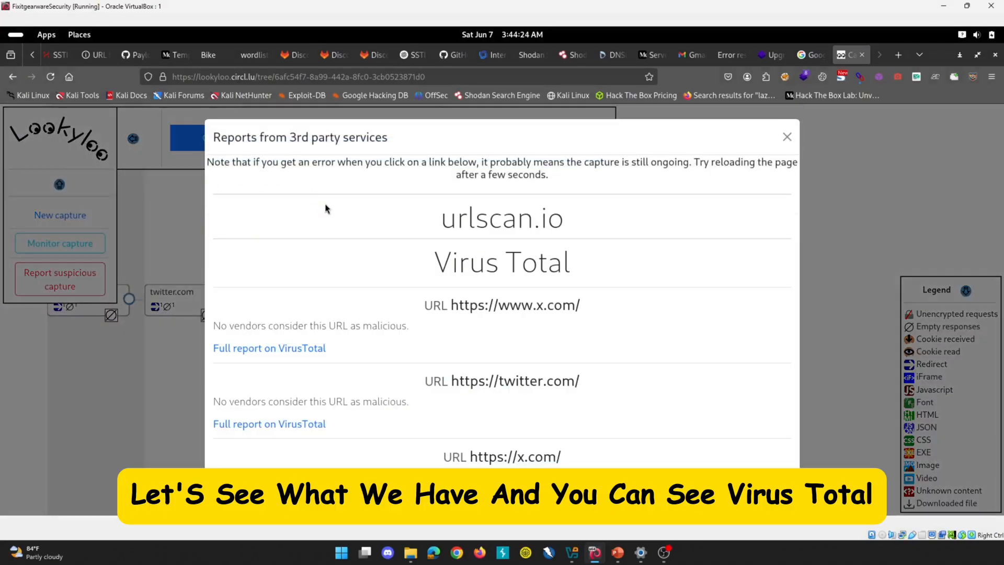
{"action": "scroll", "coordinate": [483, 295], "scroll_direction": "down", "scroll_amount": 3}
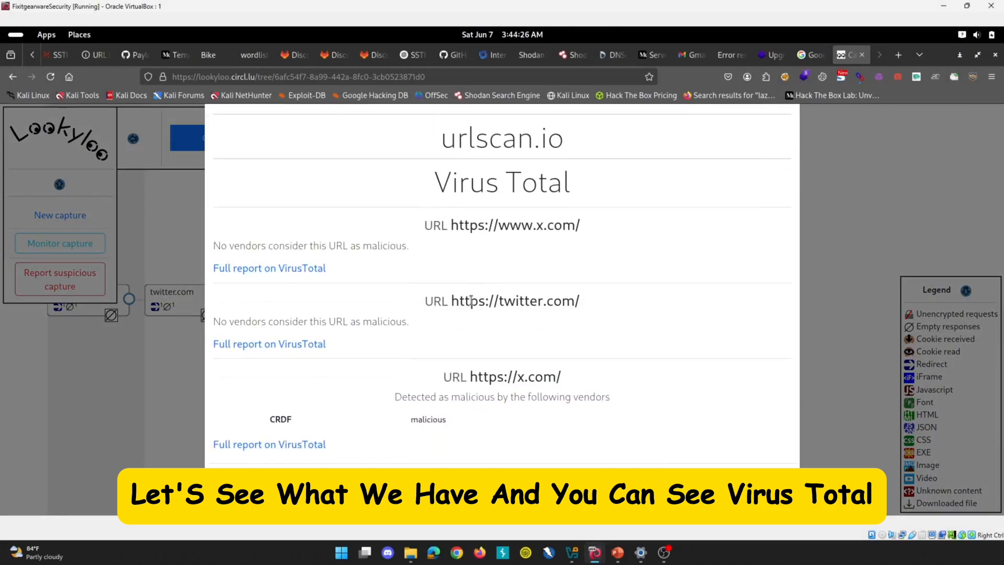
{"action": "scroll", "coordinate": [780, 335], "scroll_direction": "up", "scroll_amount": 3}
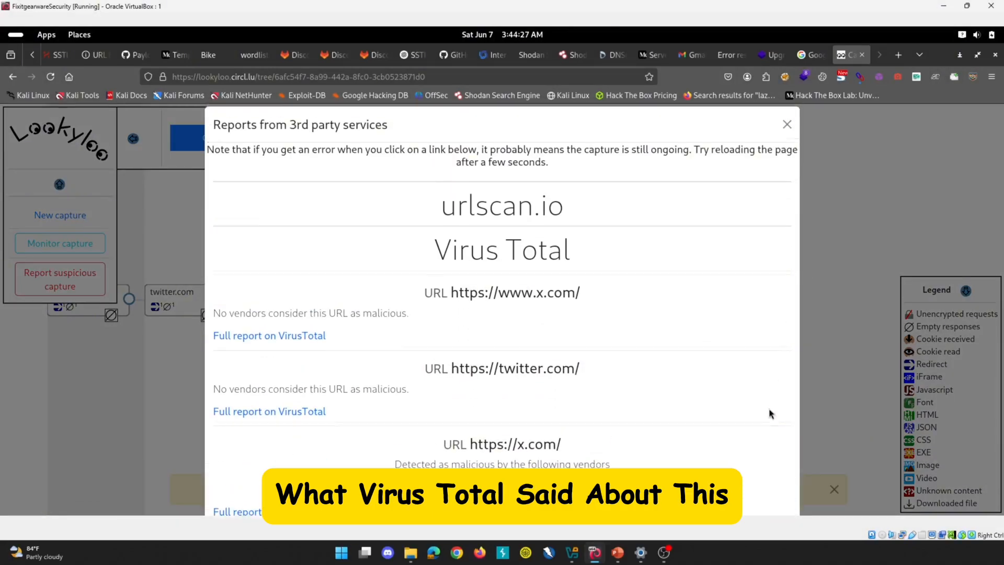
{"action": "scroll", "coordinate": [774, 419], "scroll_direction": "down", "scroll_amount": 3}
{"action": "left_click", "coordinate": [767, 483]}
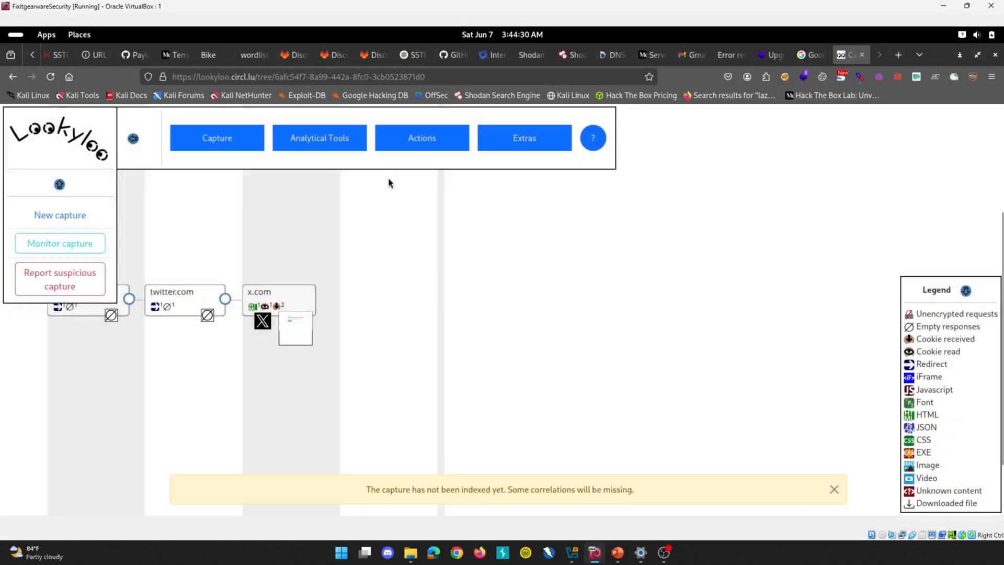
{"action": "mouse_move", "coordinate": [338, 145]}
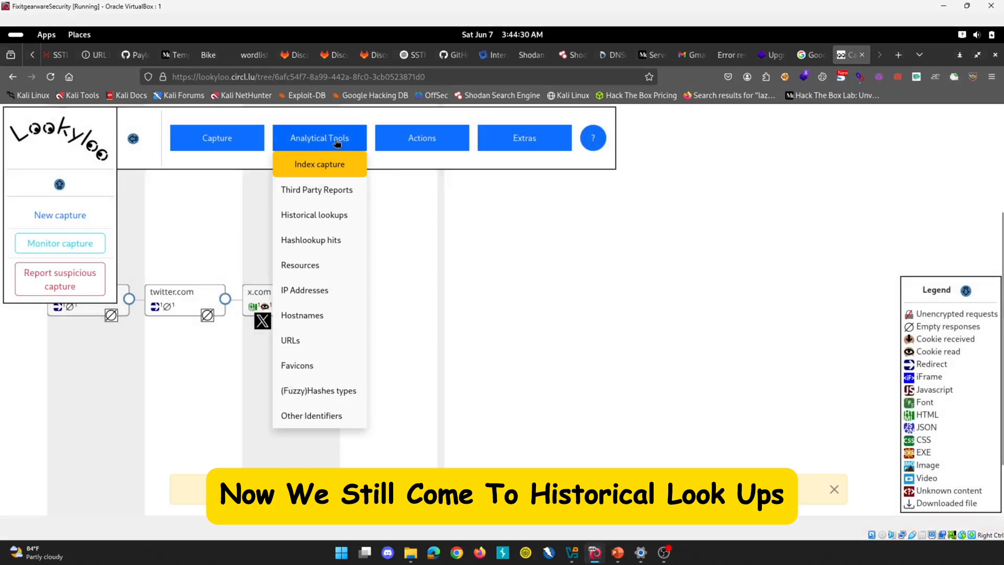
{"action": "left_click", "coordinate": [304, 217]}
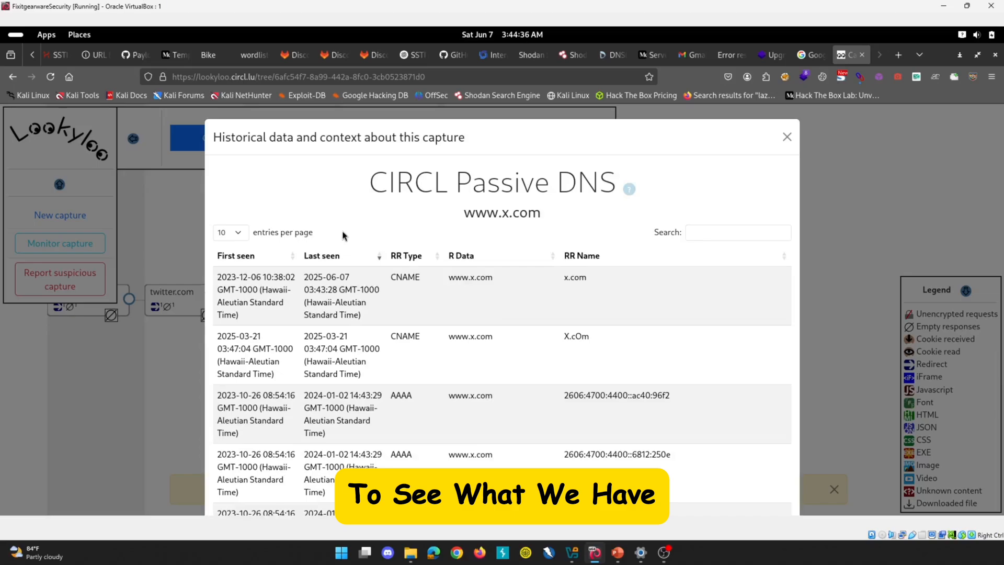
{"action": "scroll", "coordinate": [468, 296], "scroll_direction": "down", "scroll_amount": 2}
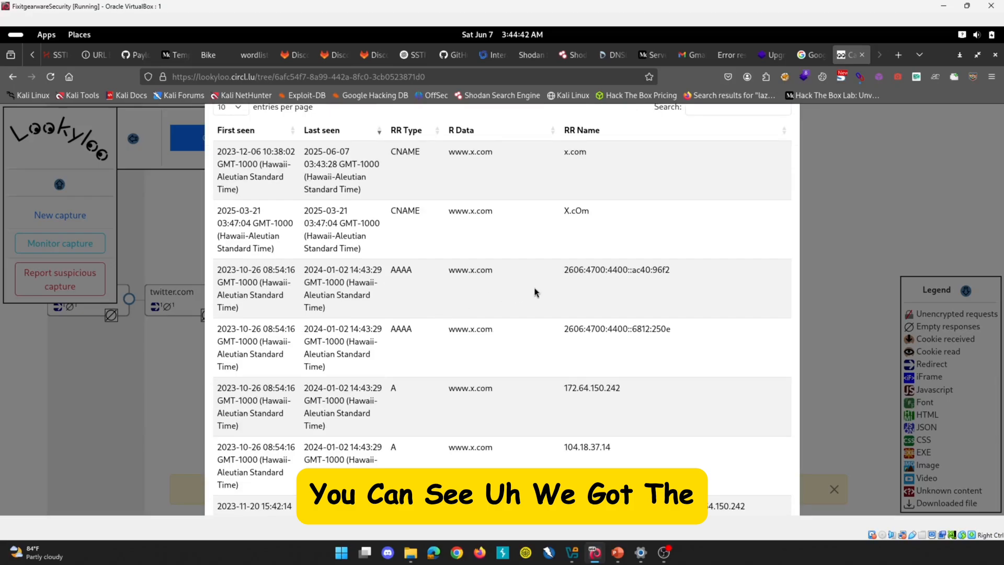
{"action": "scroll", "coordinate": [555, 297], "scroll_direction": "down", "scroll_amount": 3}
{"action": "scroll", "coordinate": [555, 297], "scroll_direction": "down", "scroll_amount": 1}
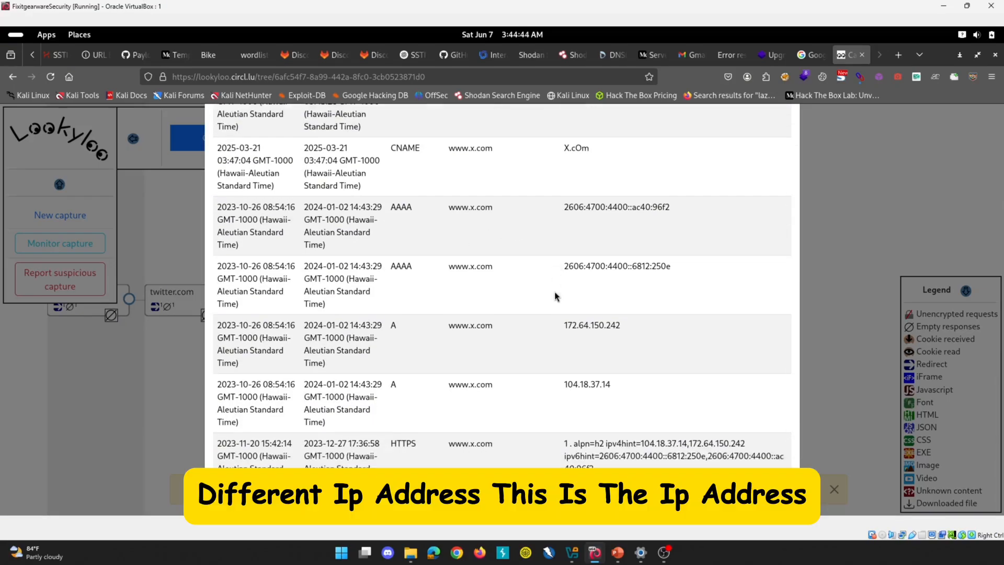
{"action": "scroll", "coordinate": [620, 314], "scroll_direction": "down", "scroll_amount": 5}
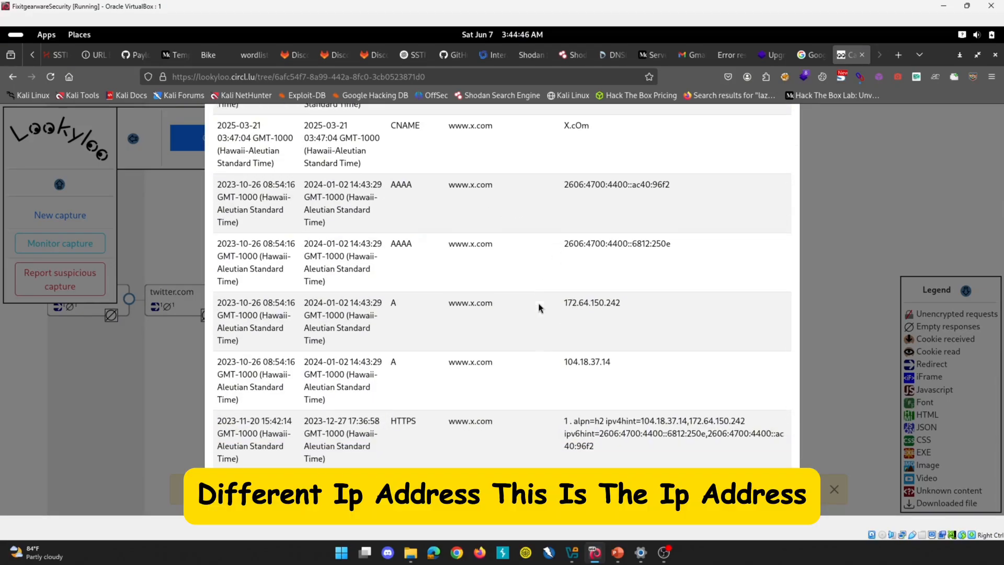
{"action": "scroll", "coordinate": [580, 298], "scroll_direction": "down", "scroll_amount": 5}
{"action": "scroll", "coordinate": [579, 301], "scroll_direction": "down", "scroll_amount": 10}
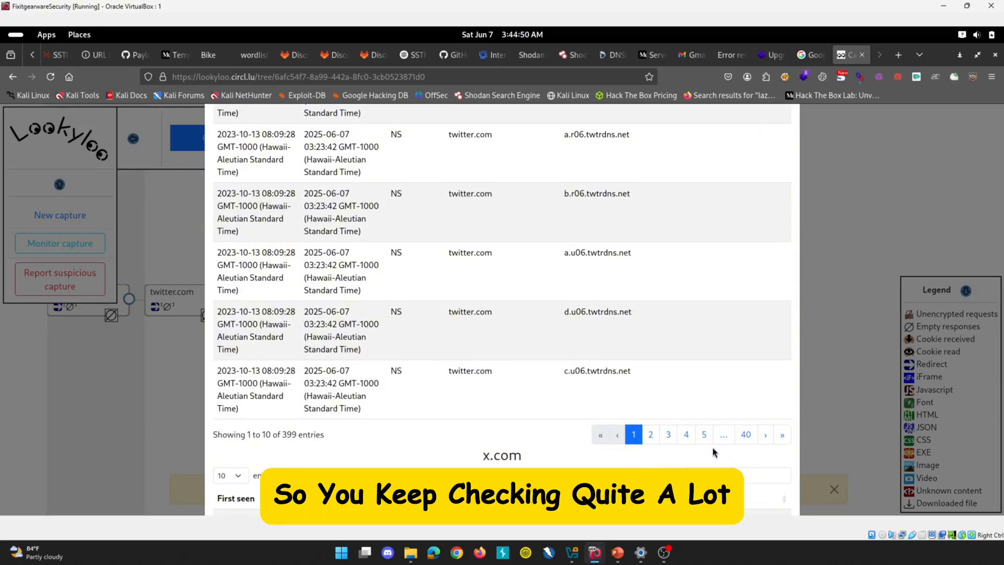
Step: Go through pages 2 to 4 of the twitter.com passive DNS records and close the historical data
{"action": "left_click", "coordinate": [651, 434]}
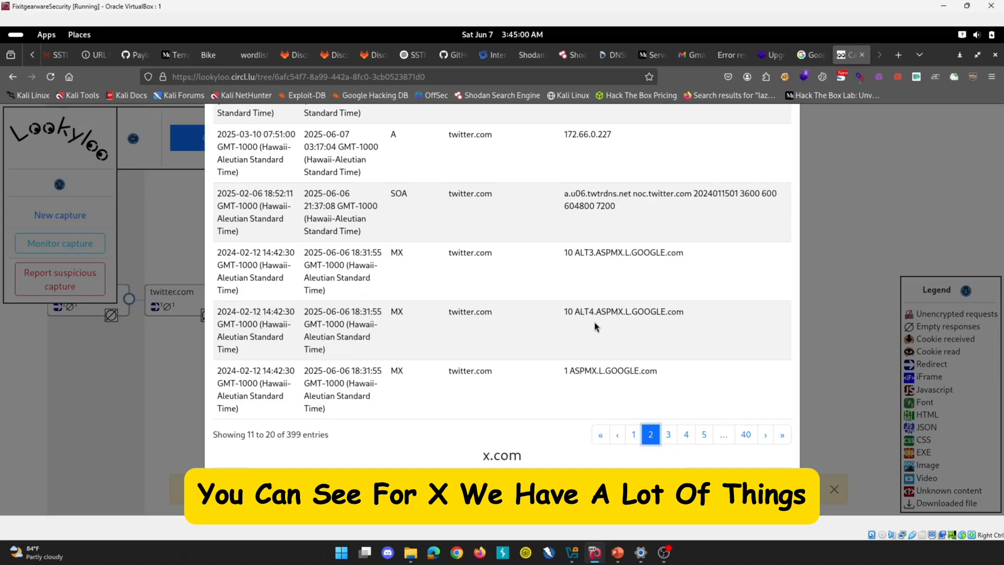
{"action": "scroll", "coordinate": [593, 324], "scroll_direction": "up", "scroll_amount": 3}
{"action": "scroll", "coordinate": [543, 363], "scroll_direction": "down", "scroll_amount": 3}
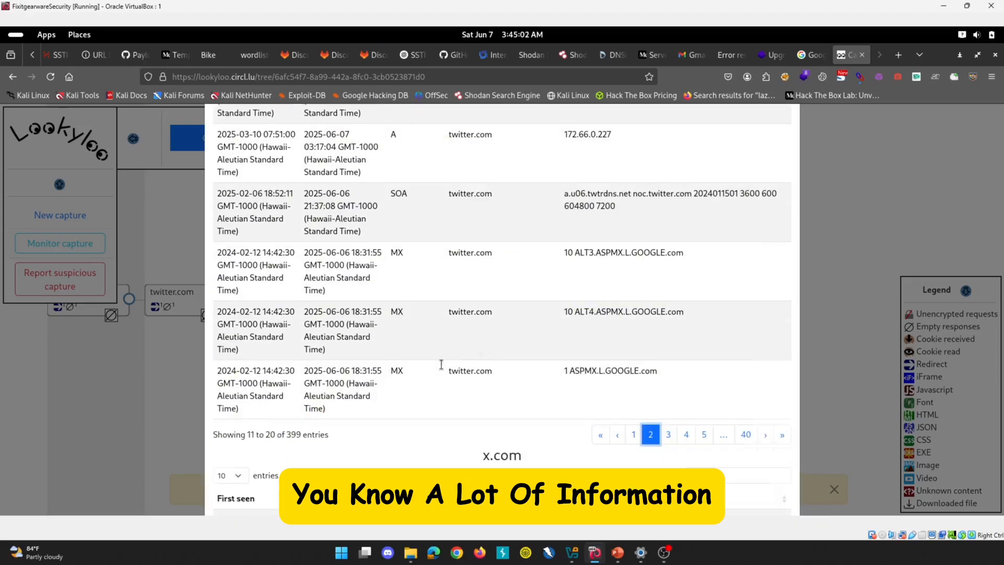
{"action": "left_click", "coordinate": [668, 435]}
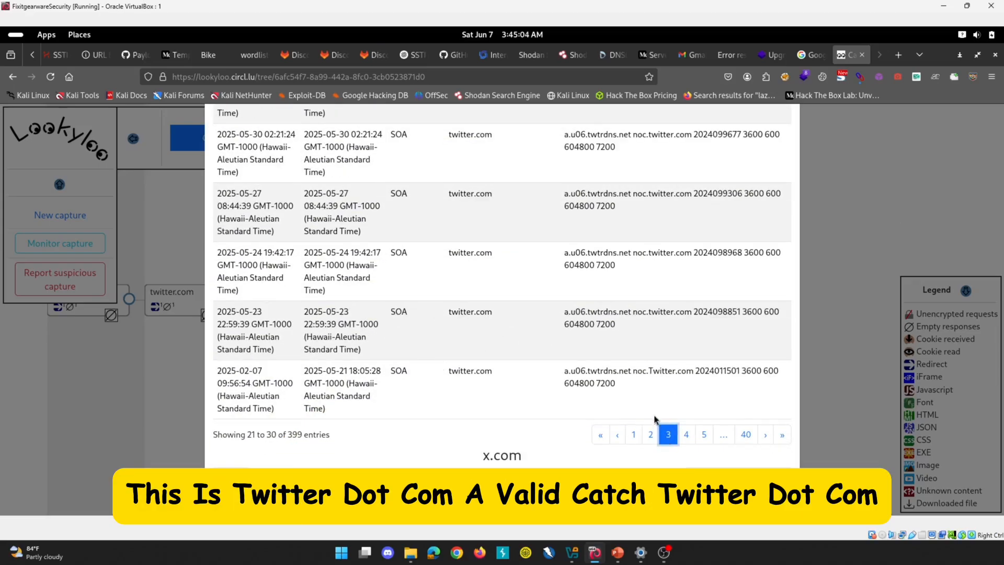
{"action": "left_click", "coordinate": [685, 437]}
{"action": "left_click", "coordinate": [859, 195]}
{"action": "mouse_move", "coordinate": [316, 159]}
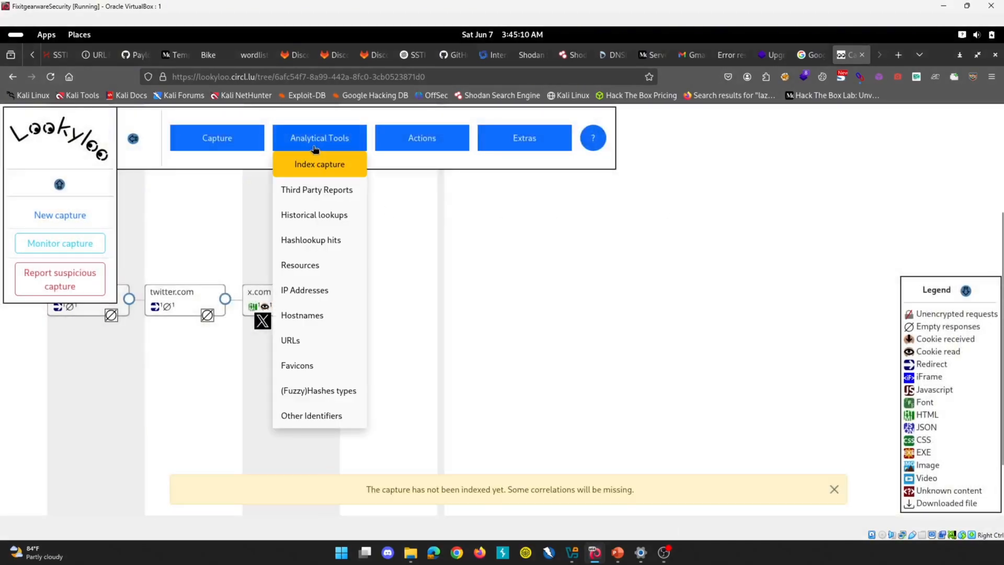
{"action": "left_click", "coordinate": [312, 293]}
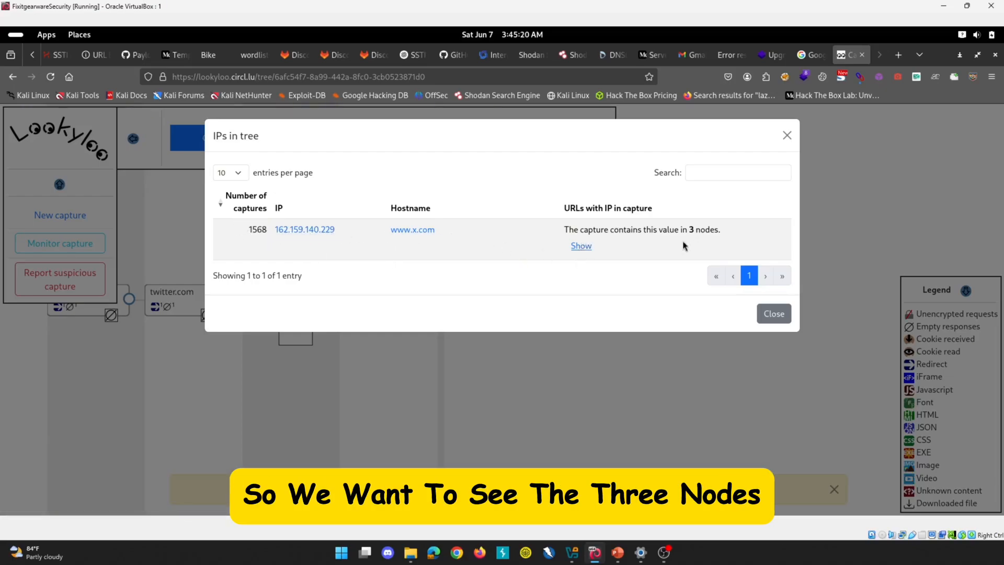
{"action": "left_click", "coordinate": [580, 249]}
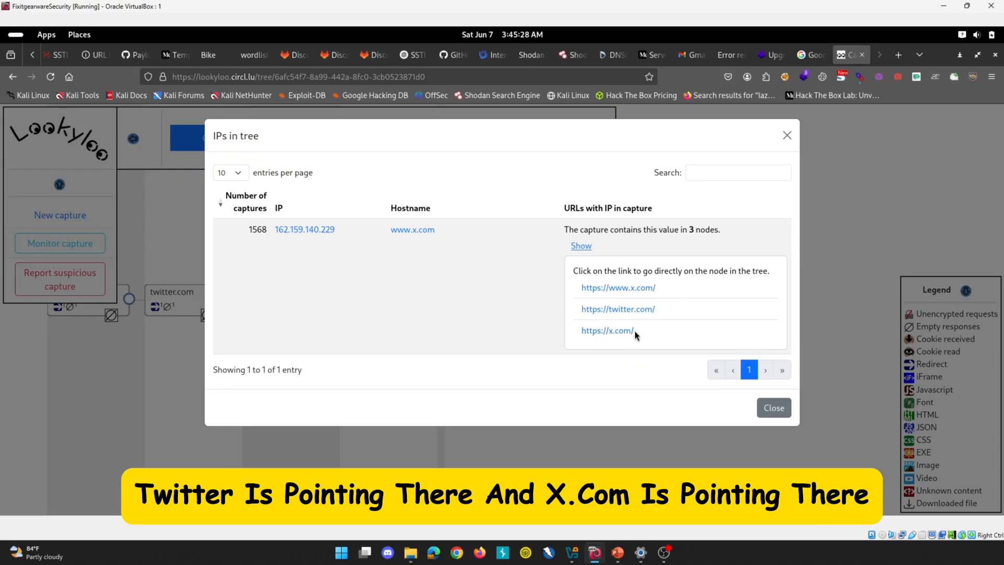
{"action": "left_click", "coordinate": [787, 136]}
Step: View the favicons found on the rendered page, highlight the X favicon's Shodan MMH3 hash, and close the list
{"action": "mouse_move", "coordinate": [329, 140]}
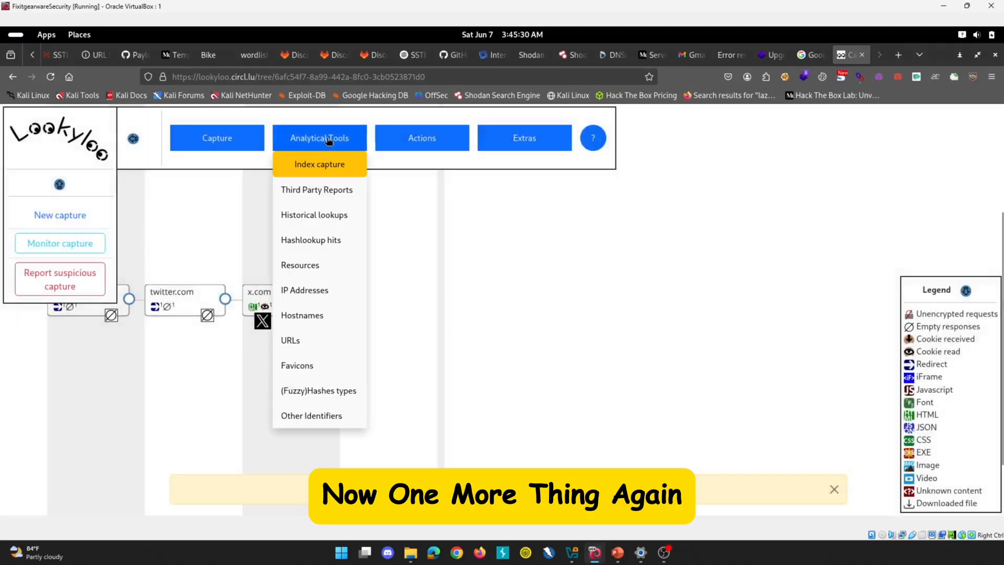
{"action": "left_click", "coordinate": [306, 366]}
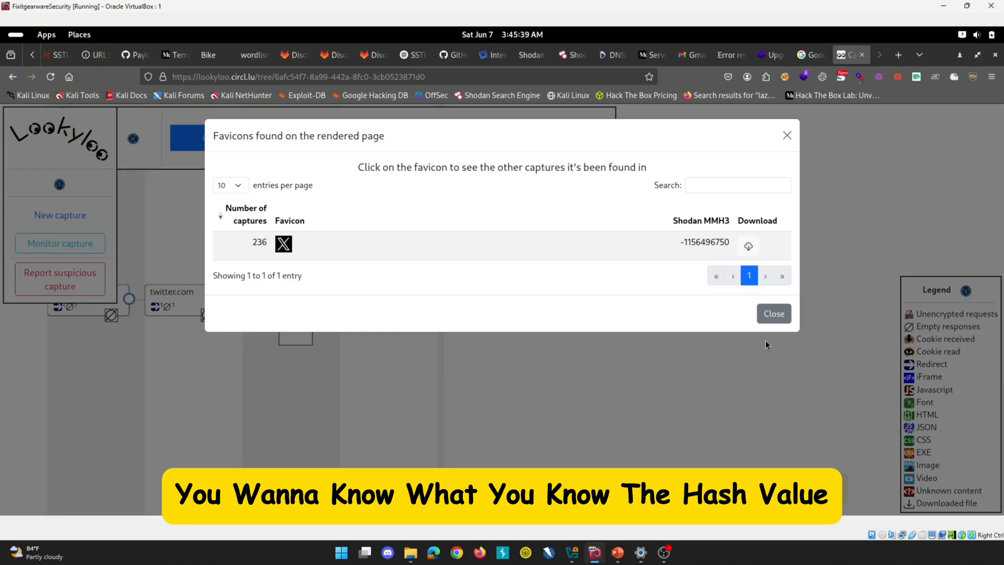
{"action": "left_click_drag", "start_coordinate": [685, 242], "coordinate": [728, 239]}
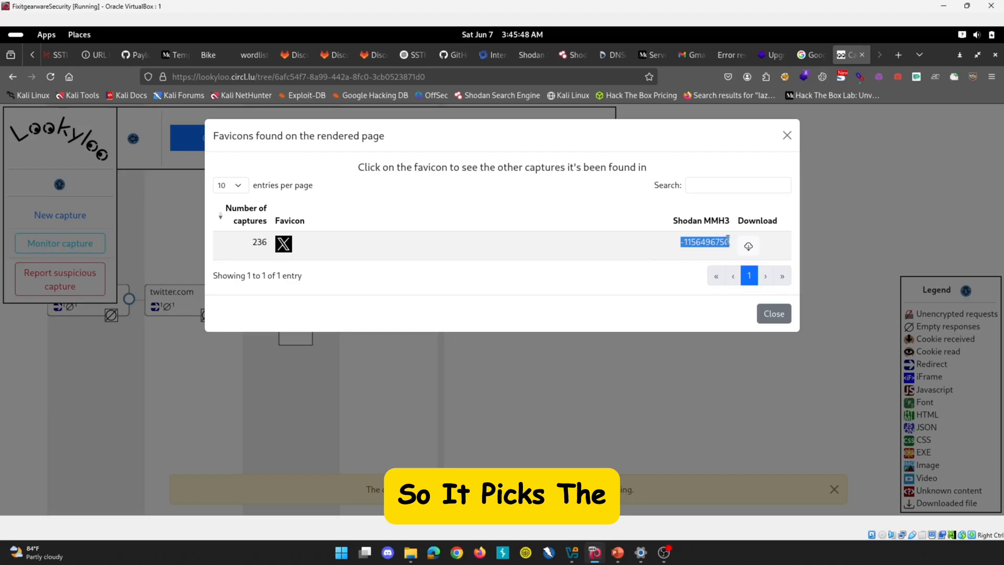
{"action": "left_click", "coordinate": [683, 241]}
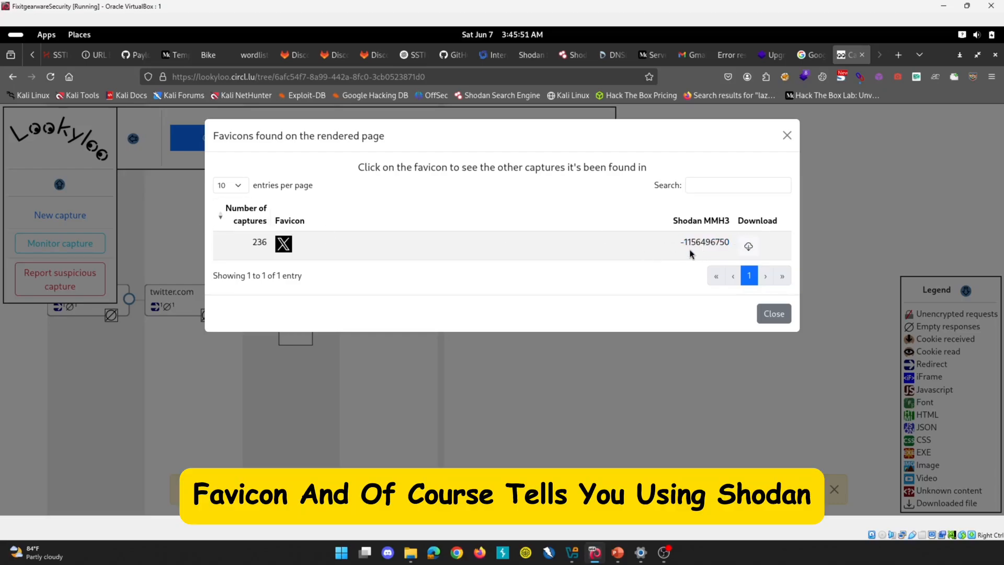
{"action": "left_click_drag", "start_coordinate": [683, 241], "coordinate": [738, 248]}
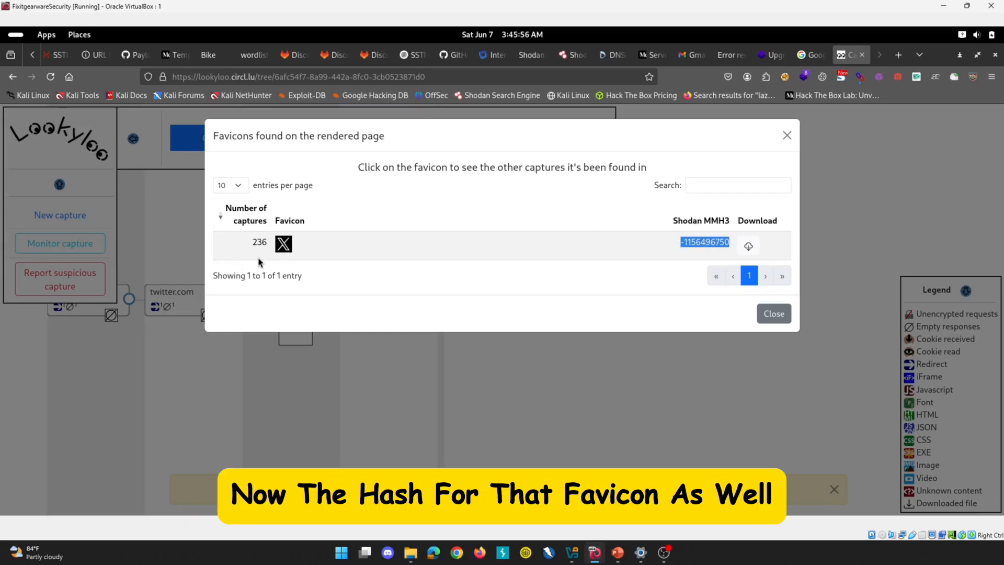
{"action": "left_click", "coordinate": [787, 136]}
{"action": "mouse_move", "coordinate": [319, 144]}
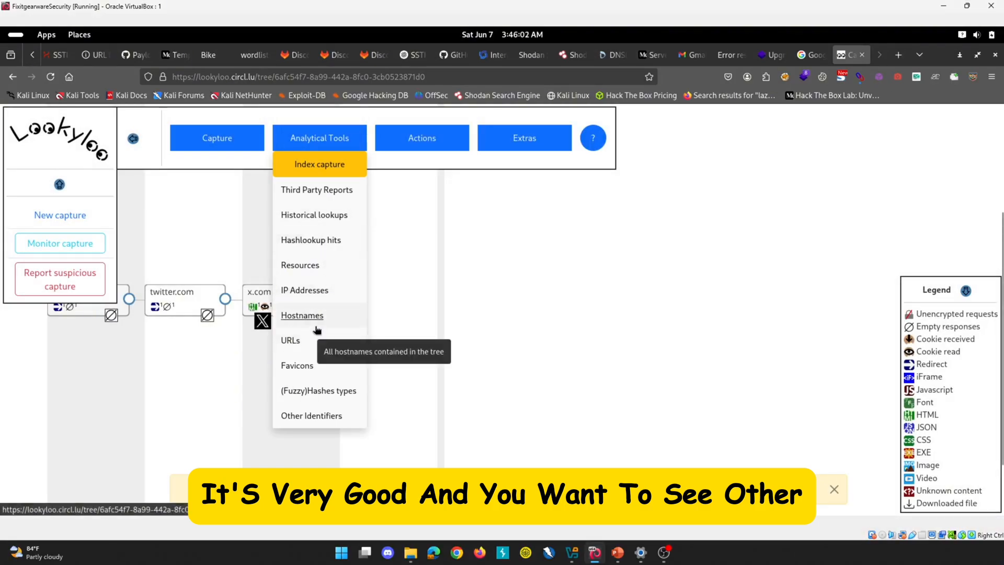
{"action": "left_click", "coordinate": [292, 341]}
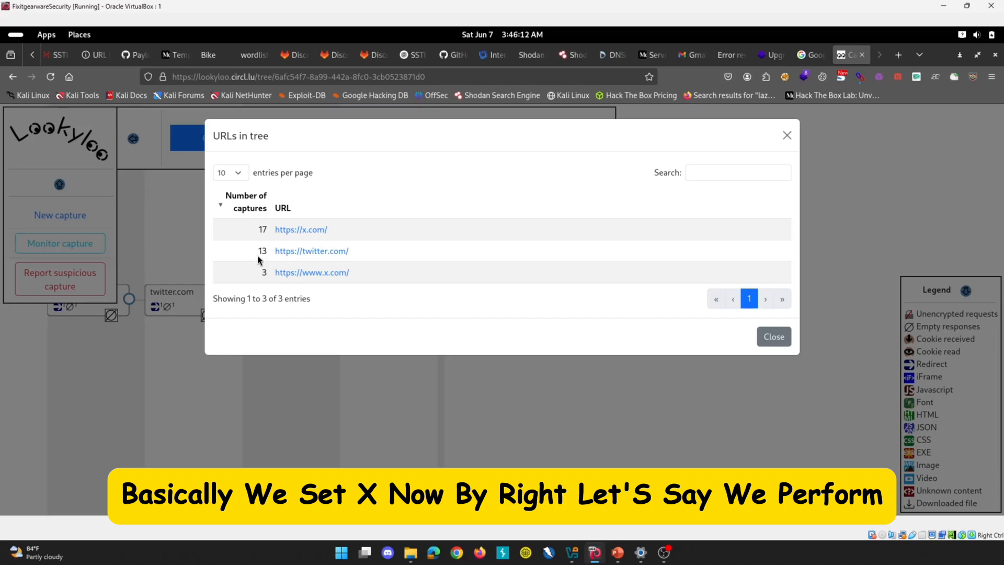
{"action": "left_click", "coordinate": [787, 135]}
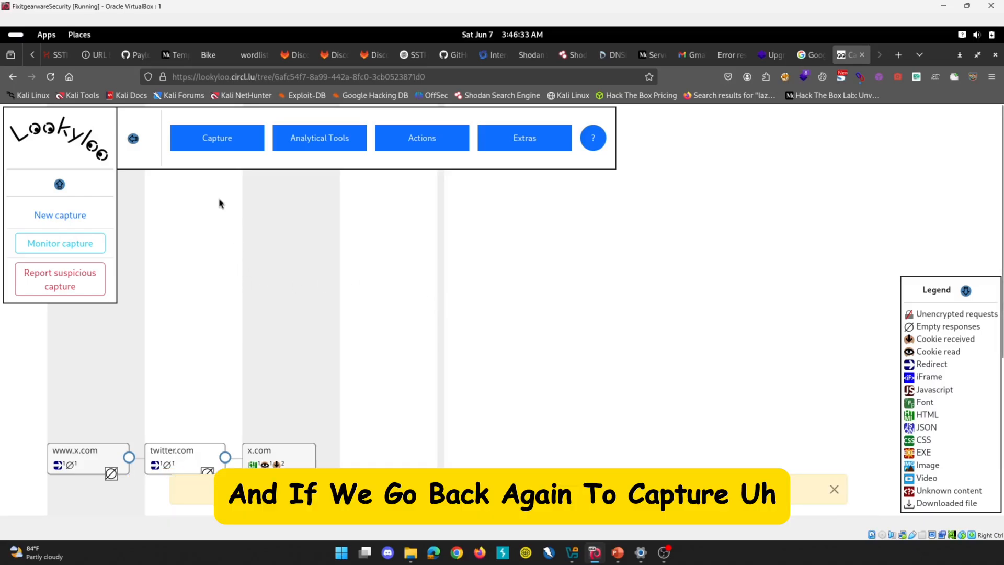
{"action": "scroll", "coordinate": [214, 199], "scroll_direction": "down", "scroll_amount": 3}
{"action": "left_click", "coordinate": [223, 140]}
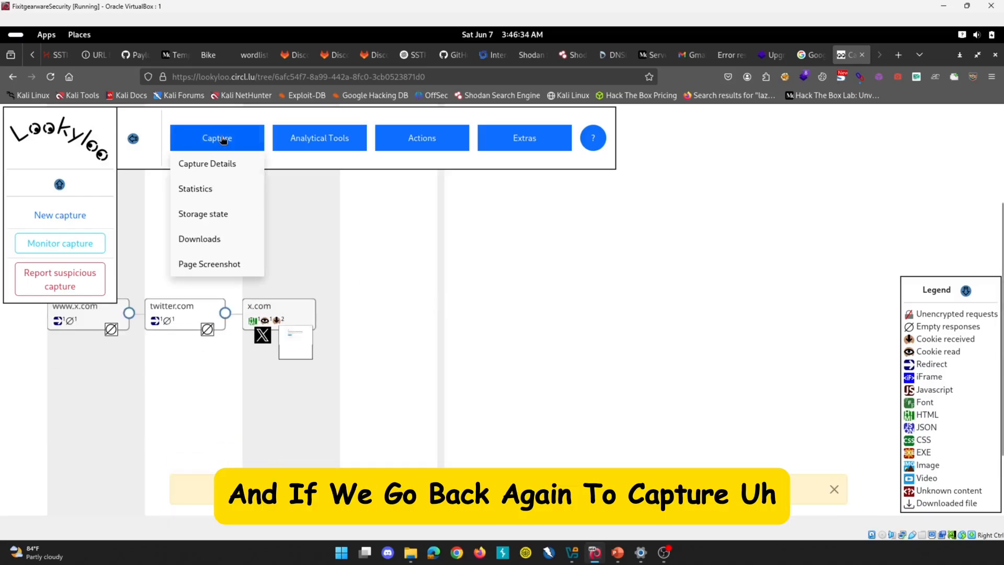
{"action": "left_click", "coordinate": [213, 165]}
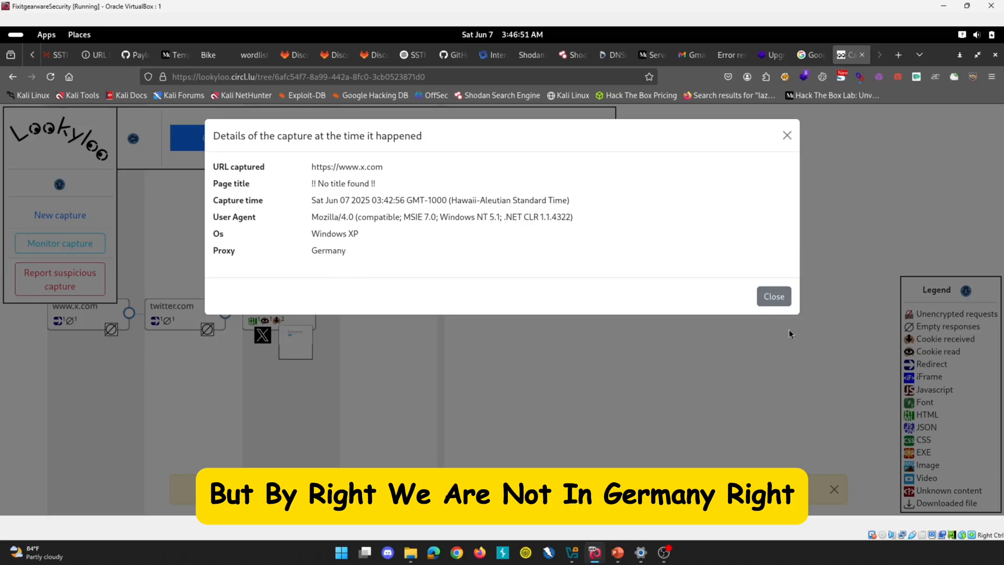
{"action": "left_click", "coordinate": [777, 297]}
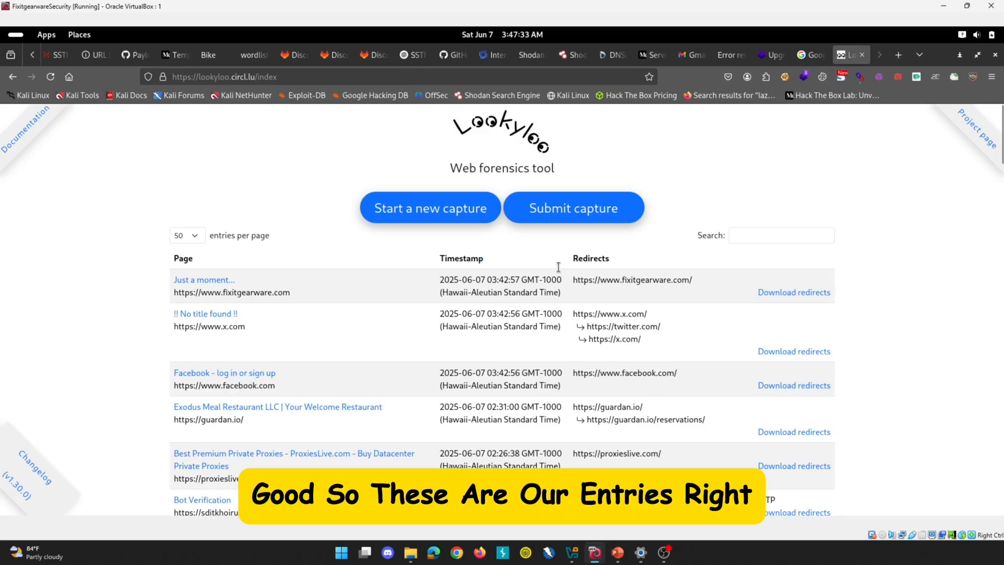
Step: Examine the capture index's pages, timestamps and redirect chains for fixitgearware.com, x.com and facebook.com, and limit the list to 10 entries per page
{"action": "scroll", "coordinate": [355, 307], "scroll_direction": "down", "scroll_amount": 3}
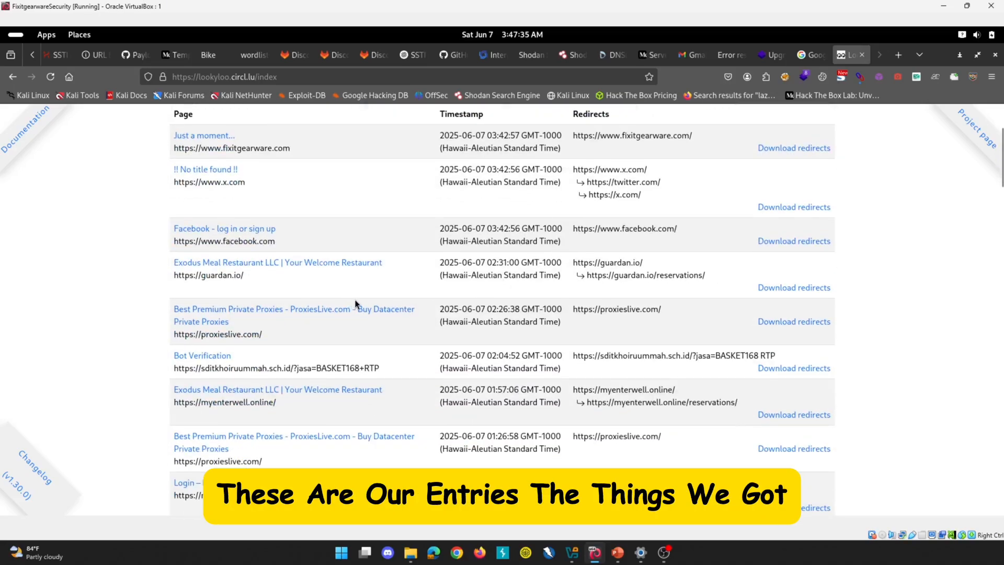
{"action": "scroll", "coordinate": [355, 305], "scroll_direction": "up", "scroll_amount": 2}
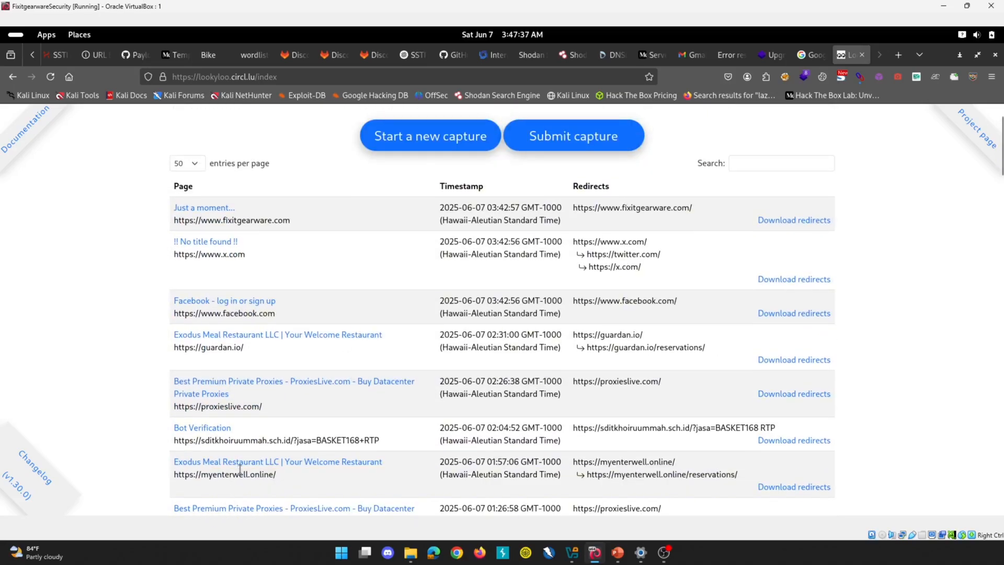
{"action": "scroll", "coordinate": [233, 367], "scroll_direction": "up", "scroll_amount": 2}
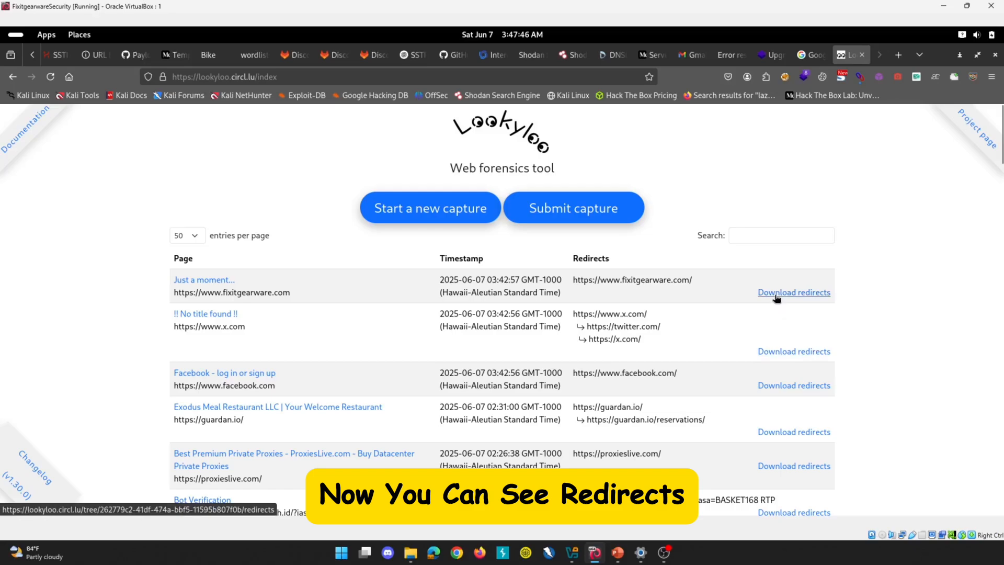
{"action": "scroll", "coordinate": [774, 291], "scroll_direction": "down", "scroll_amount": 4}
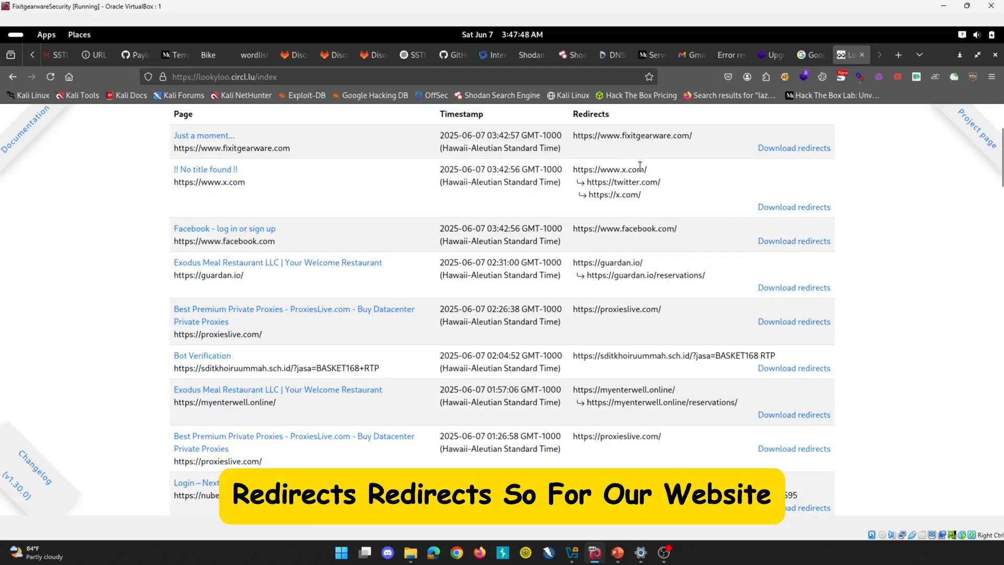
{"action": "scroll", "coordinate": [640, 166], "scroll_direction": "up", "scroll_amount": 4}
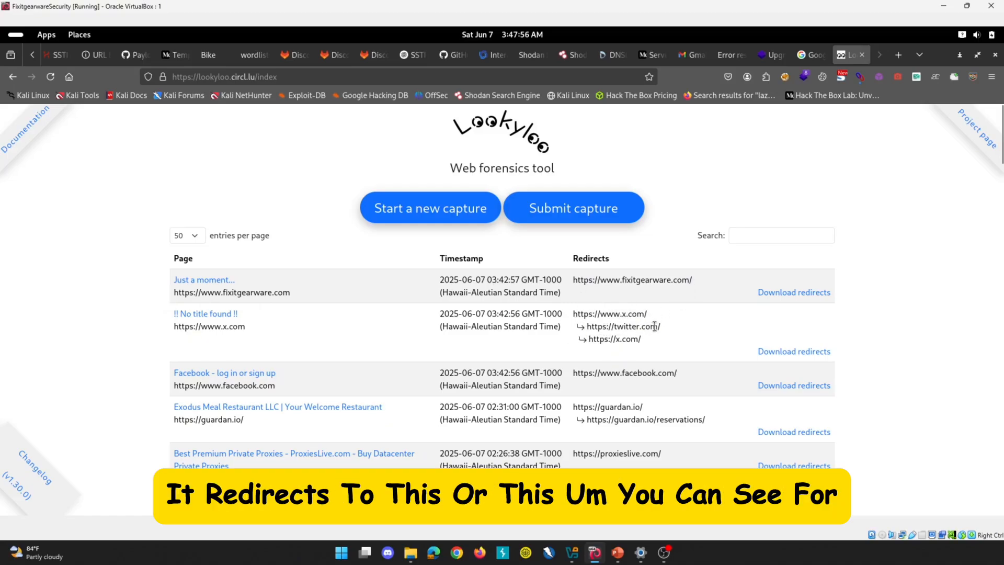
{"action": "scroll", "coordinate": [610, 306], "scroll_direction": "down", "scroll_amount": 3}
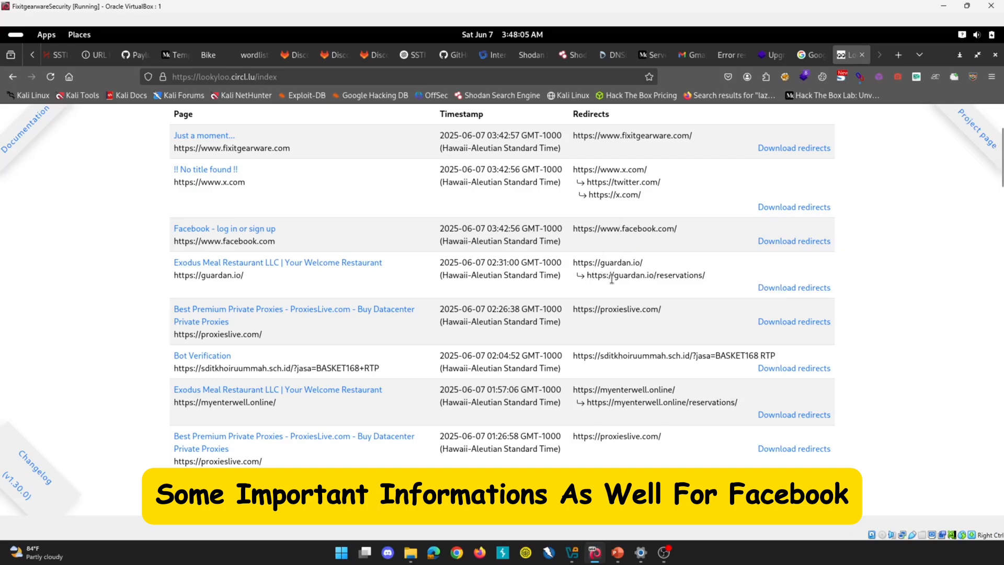
{"action": "scroll", "coordinate": [612, 278], "scroll_direction": "down", "scroll_amount": 3}
{"action": "scroll", "coordinate": [607, 281], "scroll_direction": "down", "scroll_amount": 4}
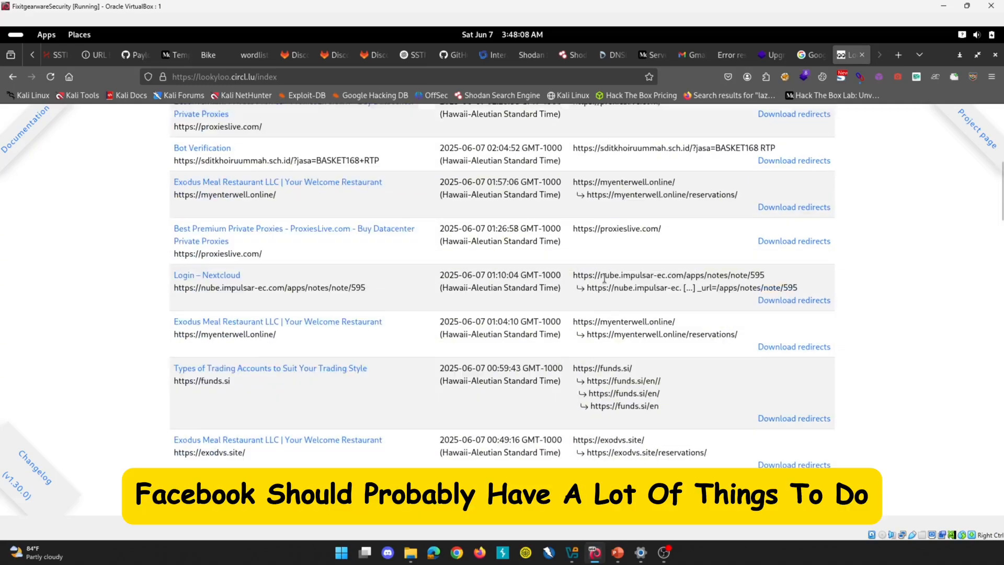
{"action": "scroll", "coordinate": [607, 283], "scroll_direction": "up", "scroll_amount": 6}
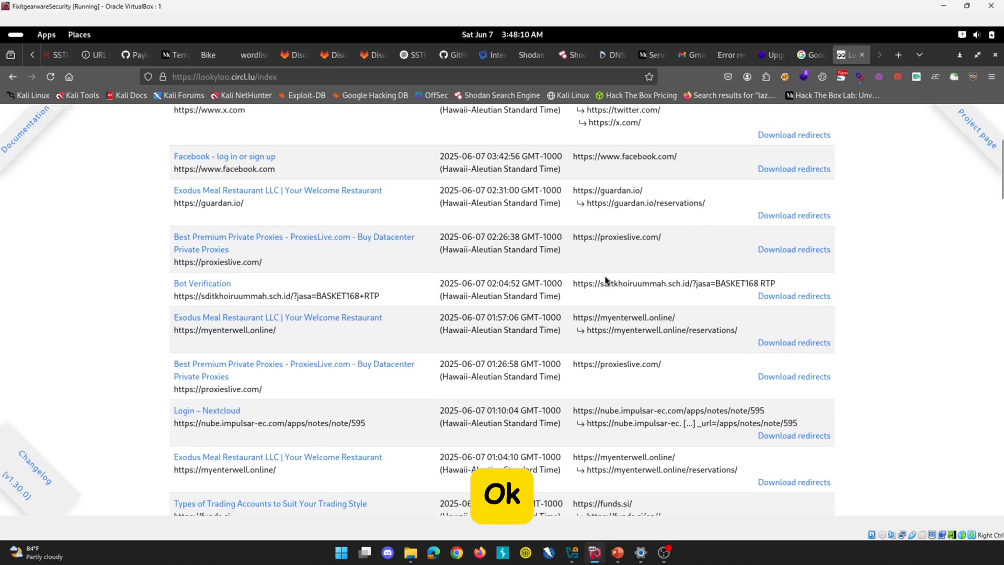
{"action": "scroll", "coordinate": [605, 279], "scroll_direction": "down", "scroll_amount": 15}
{"action": "scroll", "coordinate": [606, 280], "scroll_direction": "down", "scroll_amount": 20}
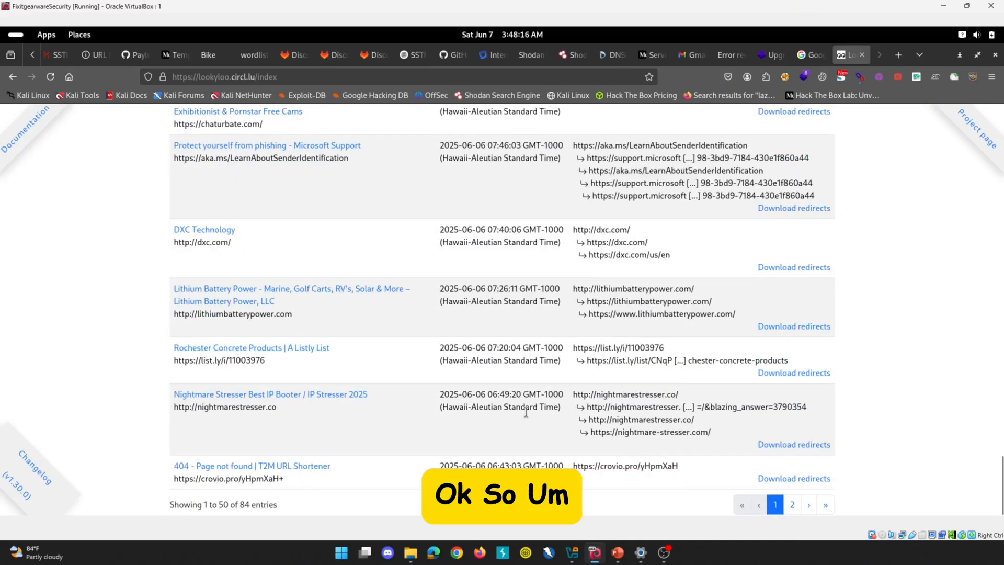
{"action": "scroll", "coordinate": [674, 400], "scroll_direction": "up", "scroll_amount": 20}
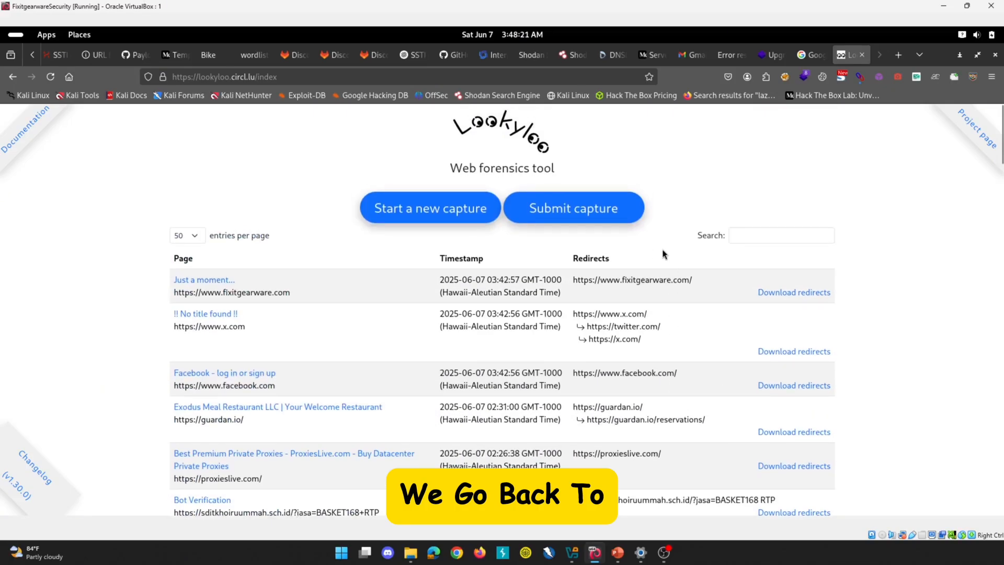
{"action": "left_click", "coordinate": [186, 236]}
{"action": "left_click", "coordinate": [177, 246]}
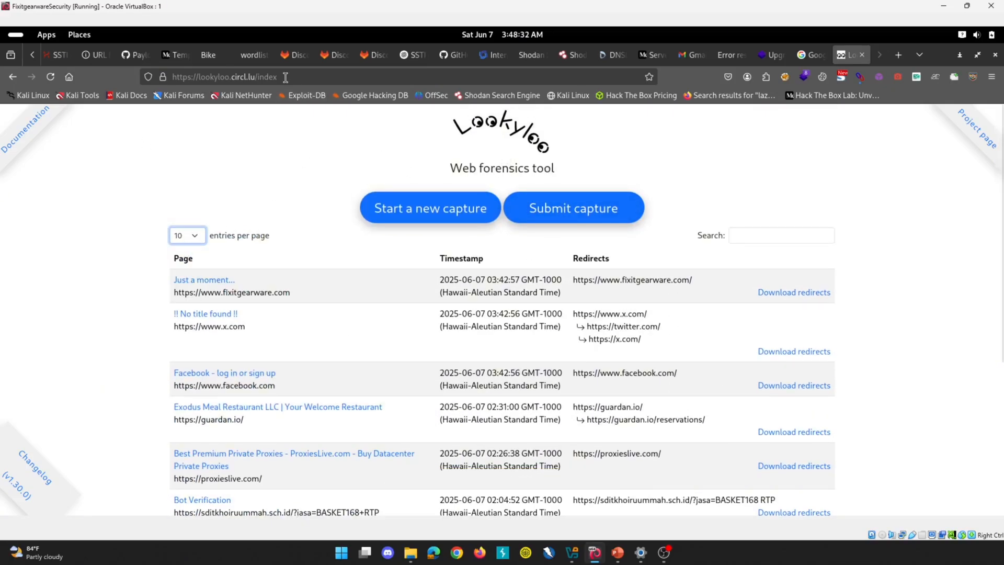
{"action": "left_click", "coordinate": [13, 77]}
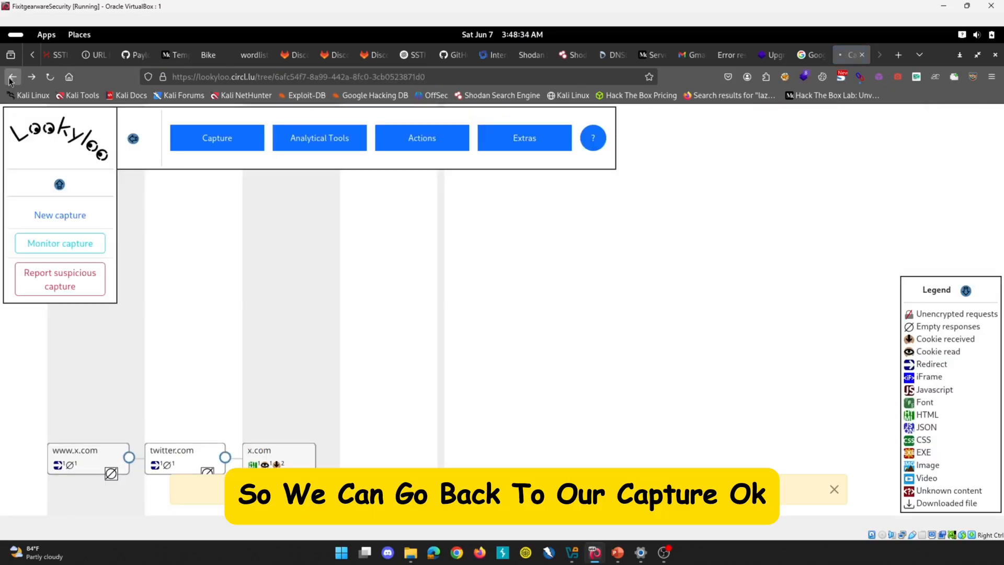
{"action": "left_click", "coordinate": [12, 77]}
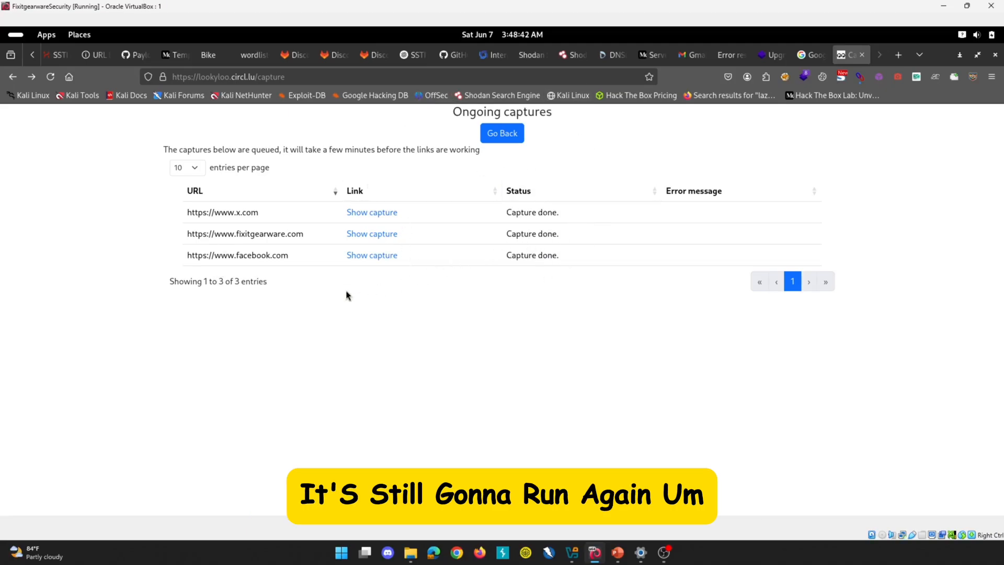
{"action": "left_click", "coordinate": [379, 256]}
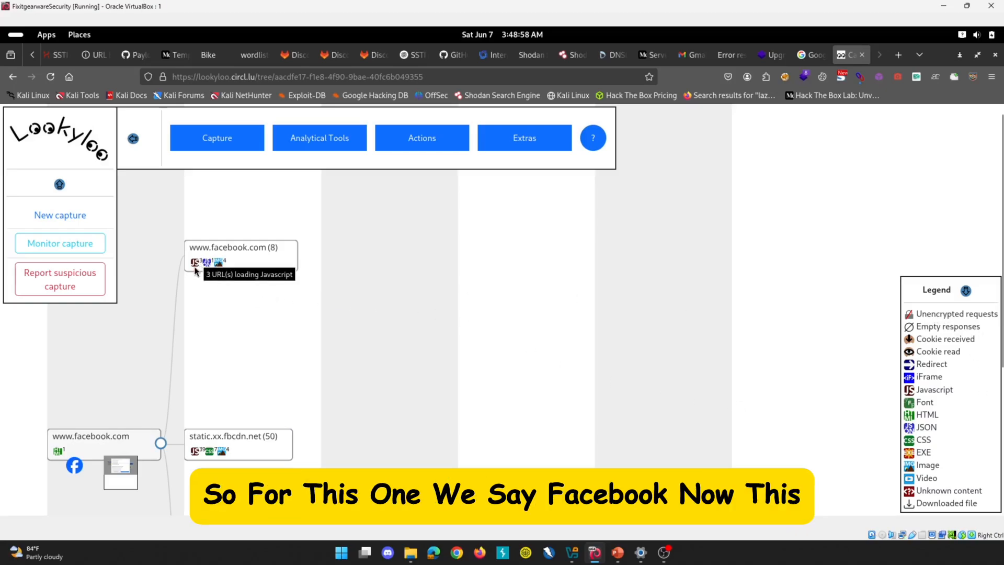
{"action": "scroll", "coordinate": [202, 265], "scroll_direction": "down", "scroll_amount": 3}
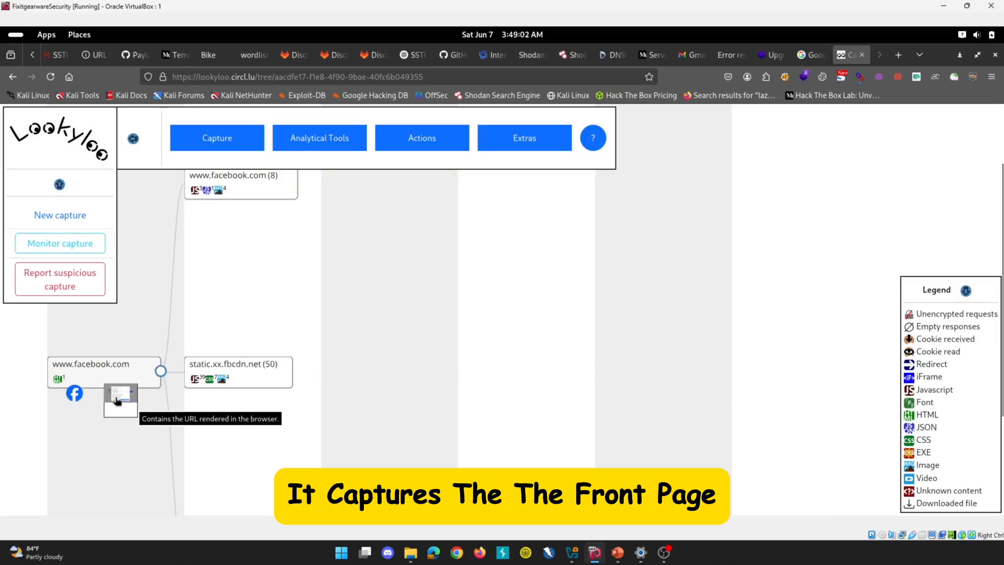
{"action": "left_click", "coordinate": [118, 400]}
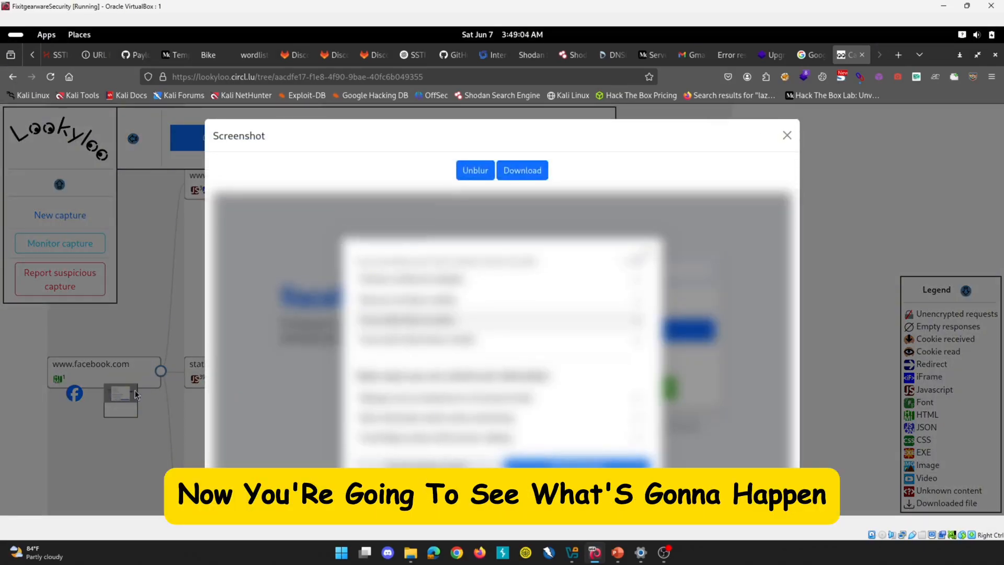
{"action": "left_click", "coordinate": [478, 172]}
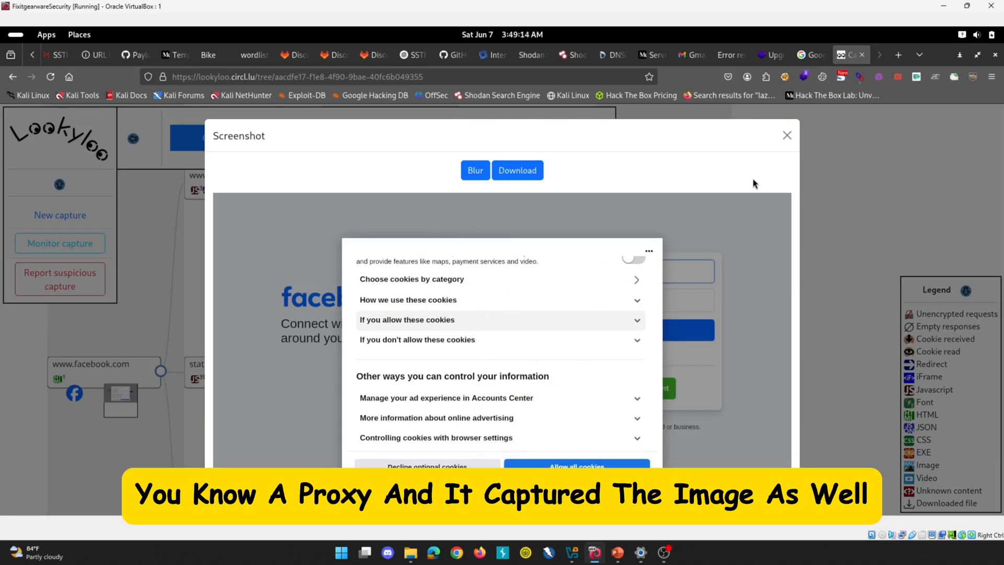
{"action": "left_click", "coordinate": [787, 135]}
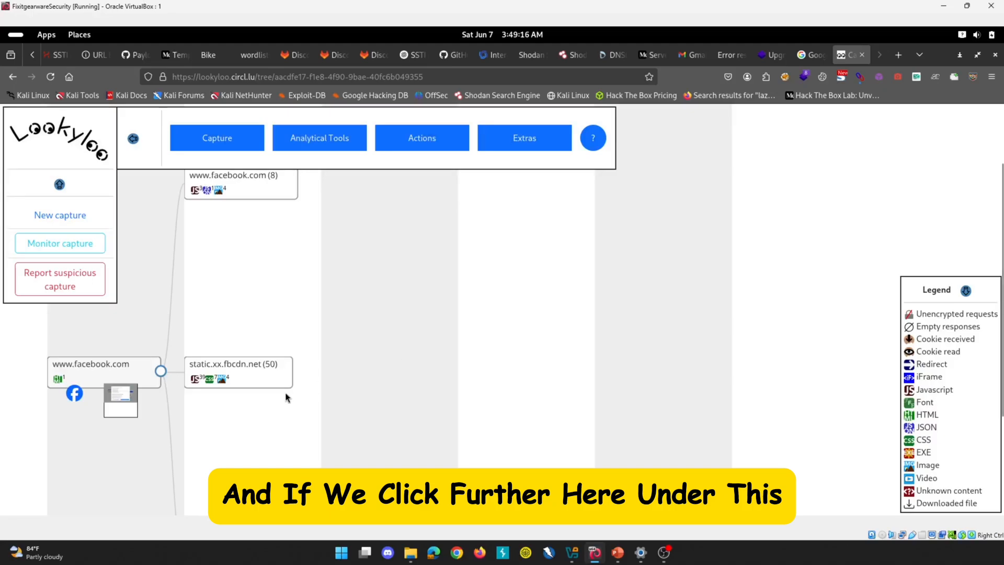
{"action": "left_click", "coordinate": [214, 176]}
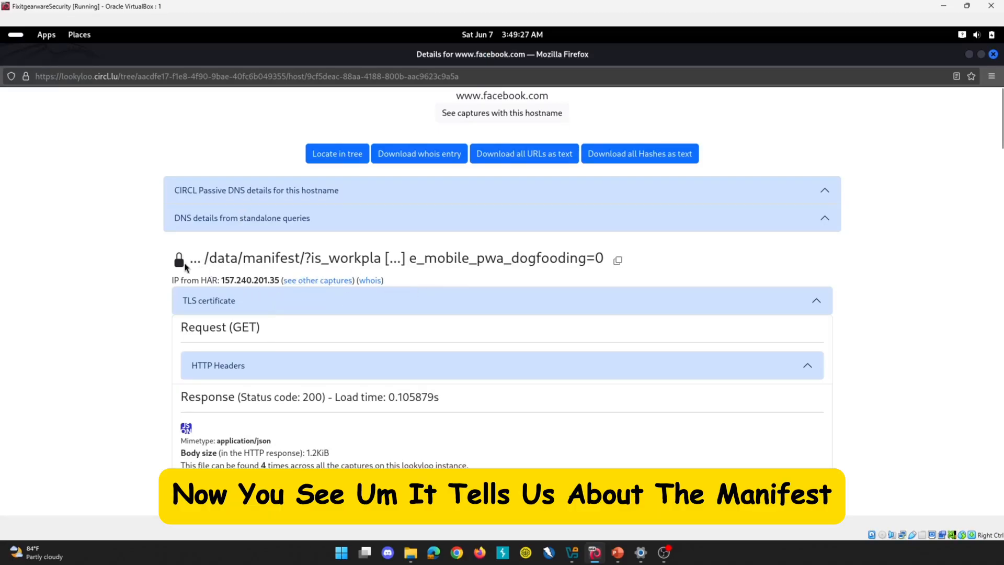
{"action": "scroll", "coordinate": [409, 264], "scroll_direction": "down", "scroll_amount": 3}
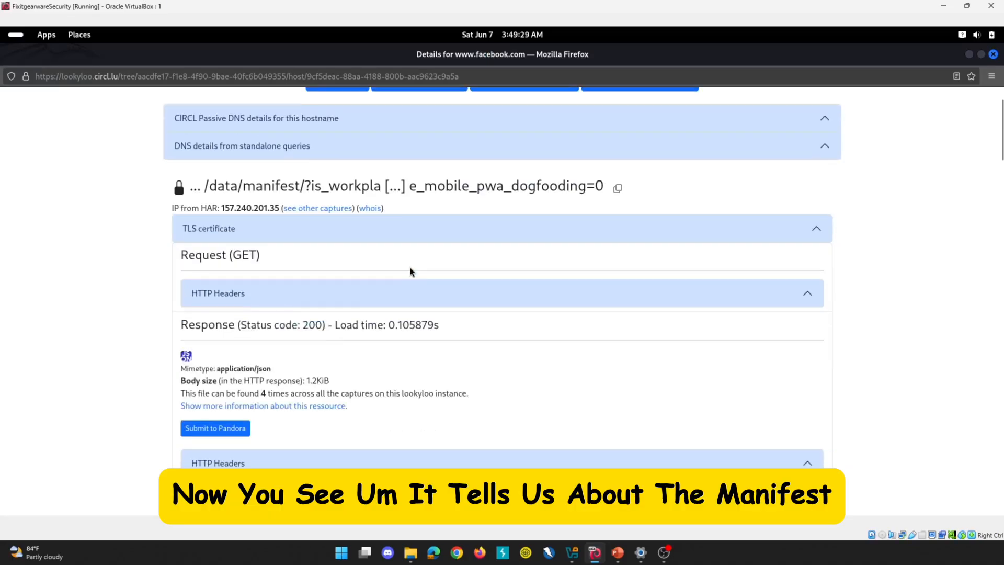
{"action": "left_click", "coordinate": [817, 157]}
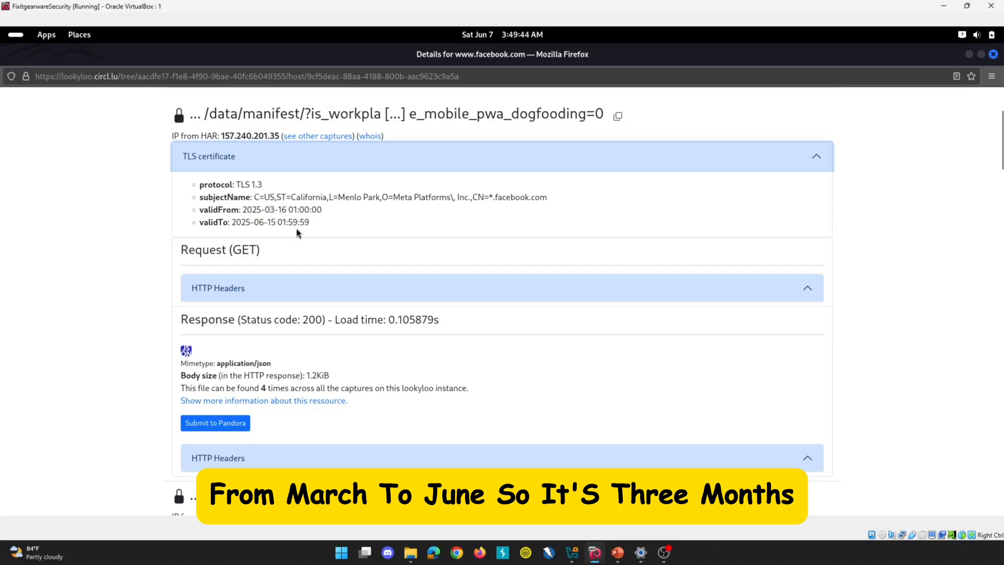
Step: Expand the manifest response's HTTP headers, highlight the Content-Security-Policy value, and collapse the headers again
{"action": "scroll", "coordinate": [297, 233], "scroll_direction": "down", "scroll_amount": 3}
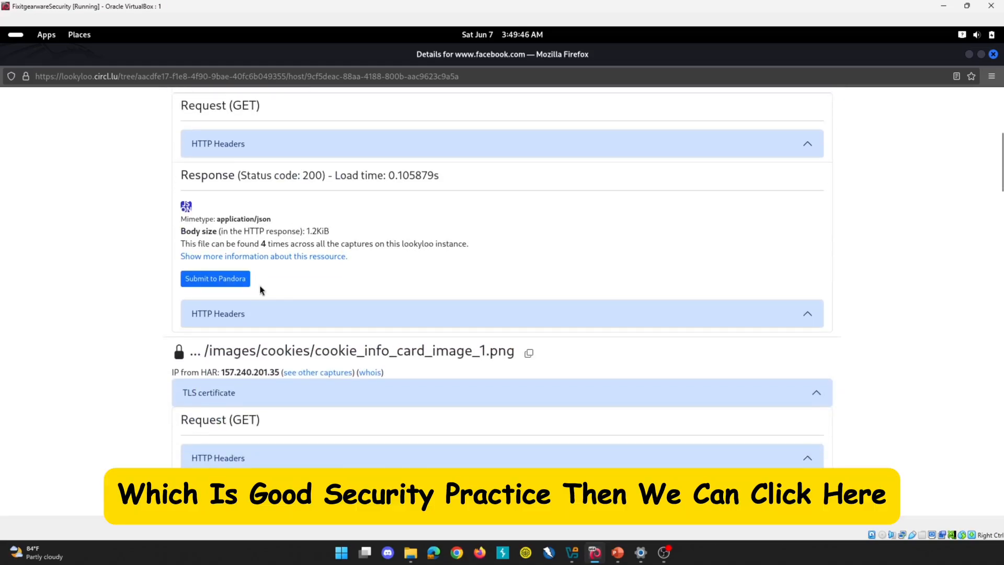
{"action": "left_click", "coordinate": [417, 314]}
{"action": "scroll", "coordinate": [368, 336], "scroll_direction": "down", "scroll_amount": 2}
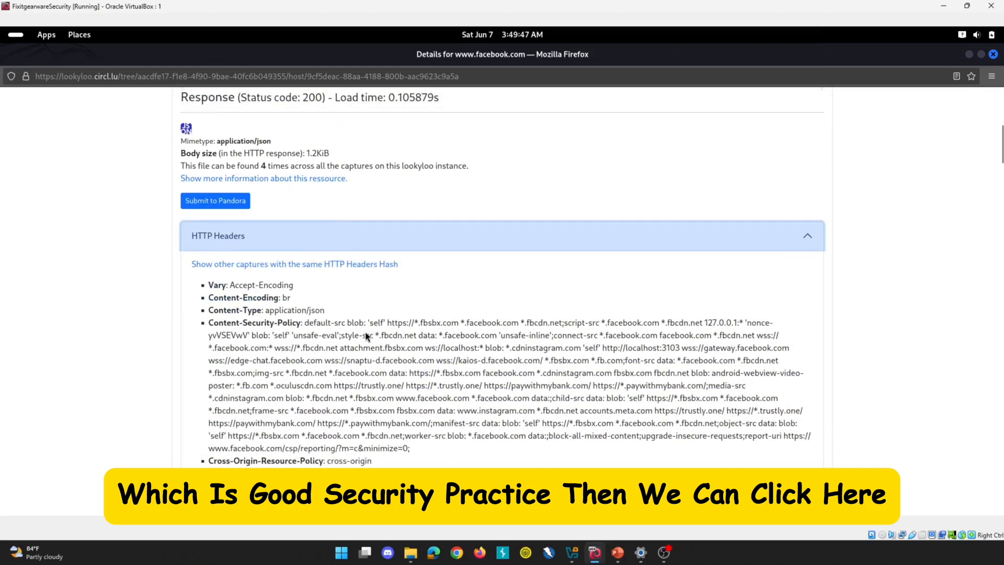
{"action": "scroll", "coordinate": [367, 336], "scroll_direction": "down", "scroll_amount": 2}
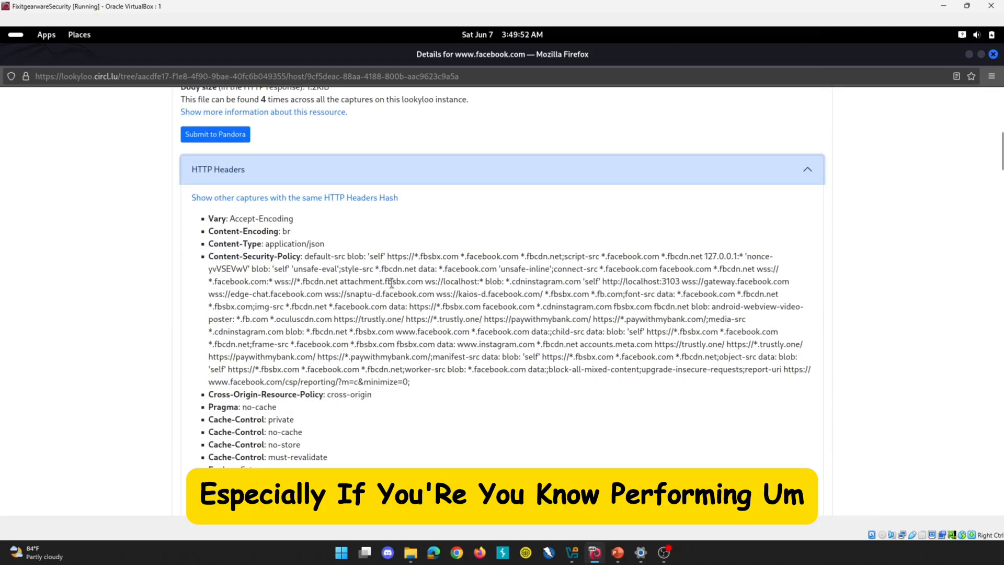
{"action": "left_click_drag", "start_coordinate": [305, 257], "coordinate": [835, 381]}
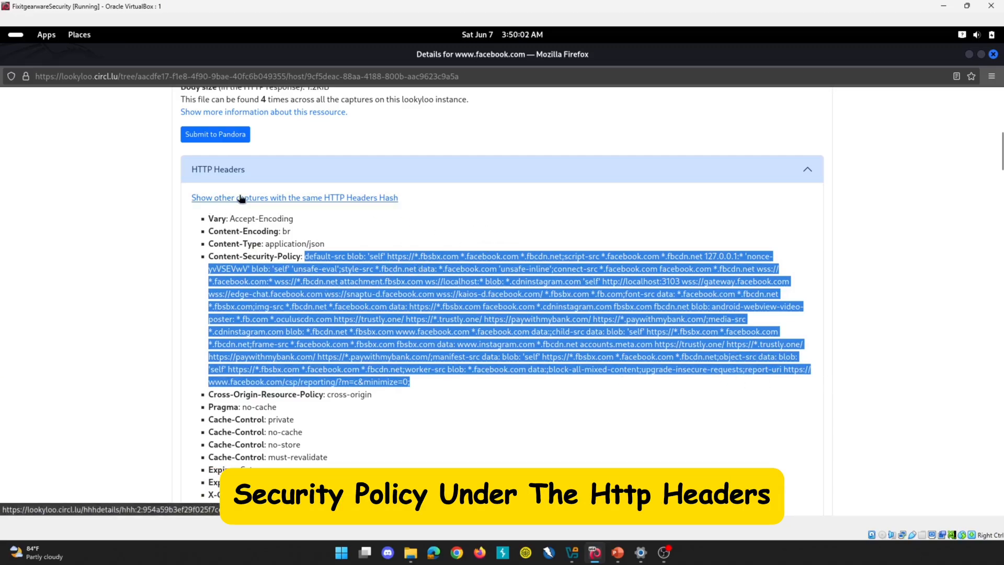
{"action": "left_click", "coordinate": [348, 175]}
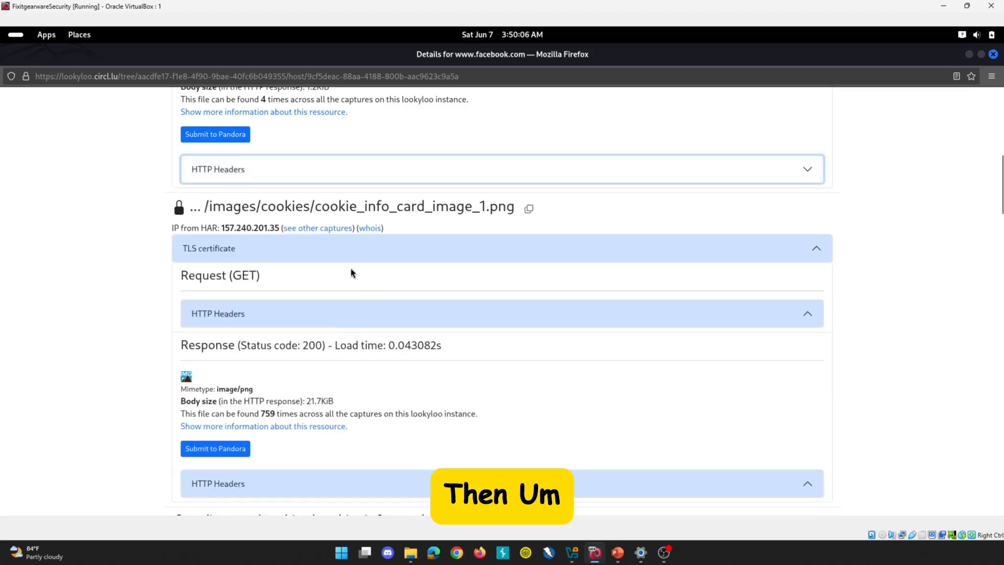
Step: Expand the request and response HTTP headers of cookie_info_card_image_1.png and examine them
{"action": "scroll", "coordinate": [351, 270], "scroll_direction": "down", "scroll_amount": 3}
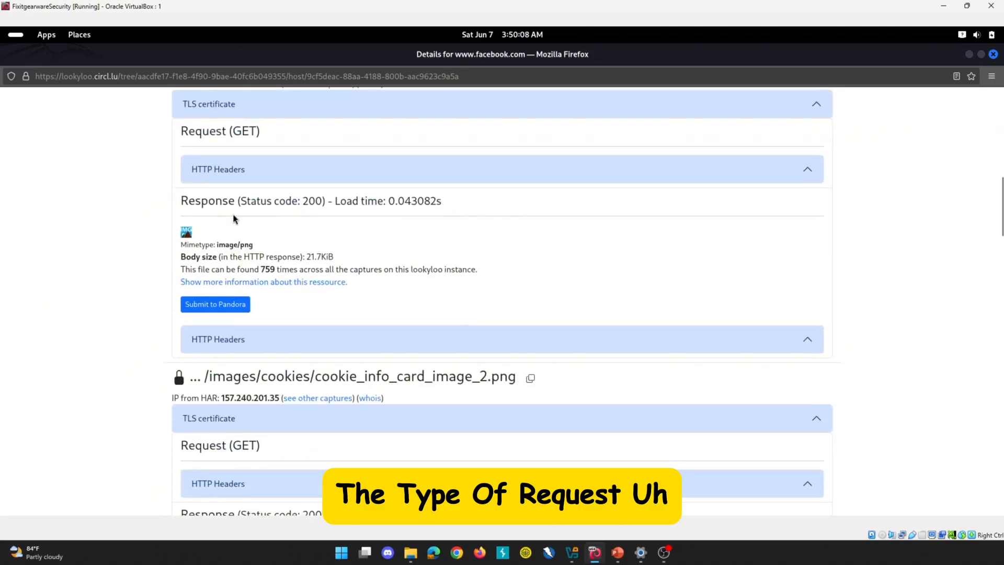
{"action": "left_click", "coordinate": [607, 172]}
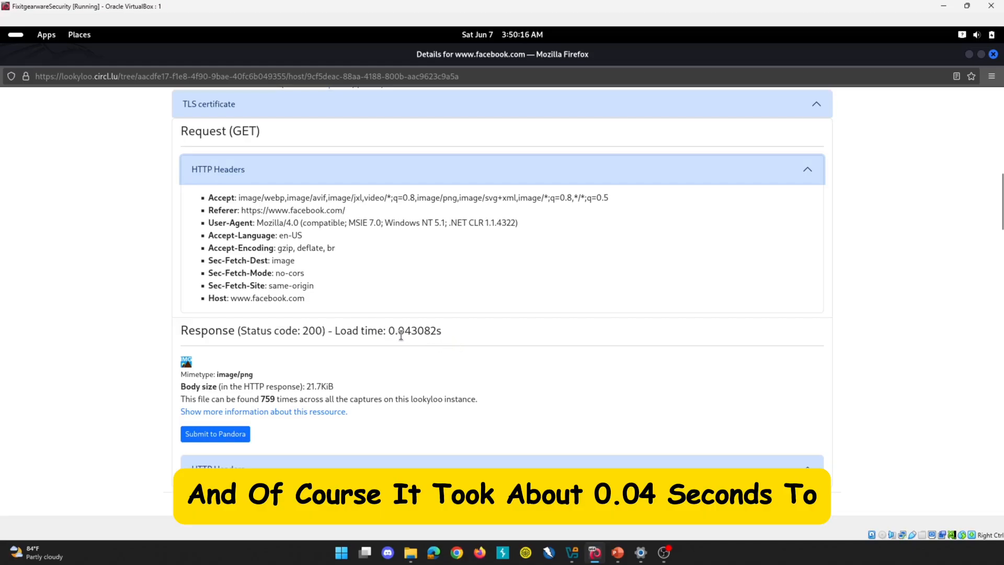
{"action": "scroll", "coordinate": [401, 335], "scroll_direction": "down", "scroll_amount": 3}
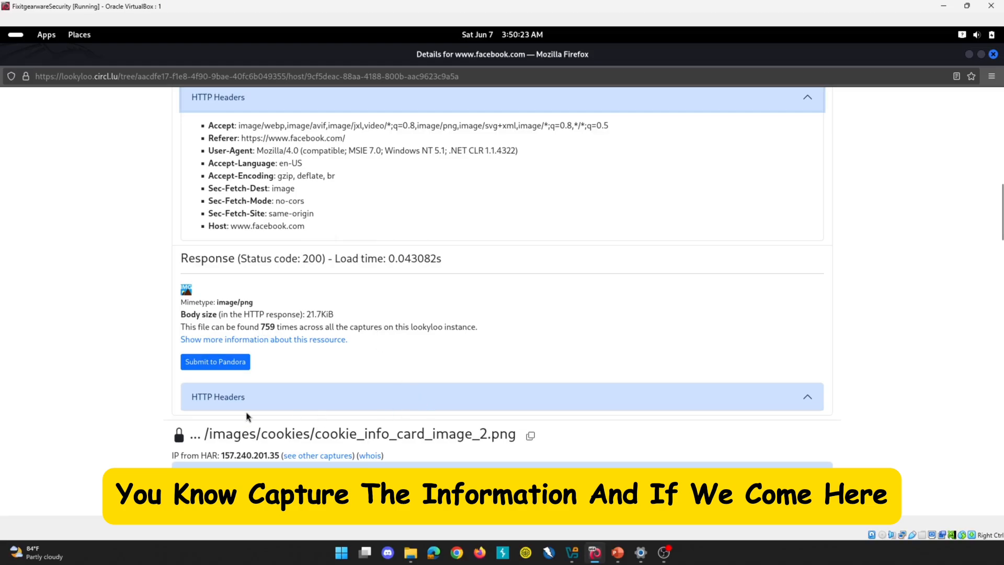
{"action": "left_click", "coordinate": [304, 408]}
{"action": "scroll", "coordinate": [318, 387], "scroll_direction": "down", "scroll_amount": 3}
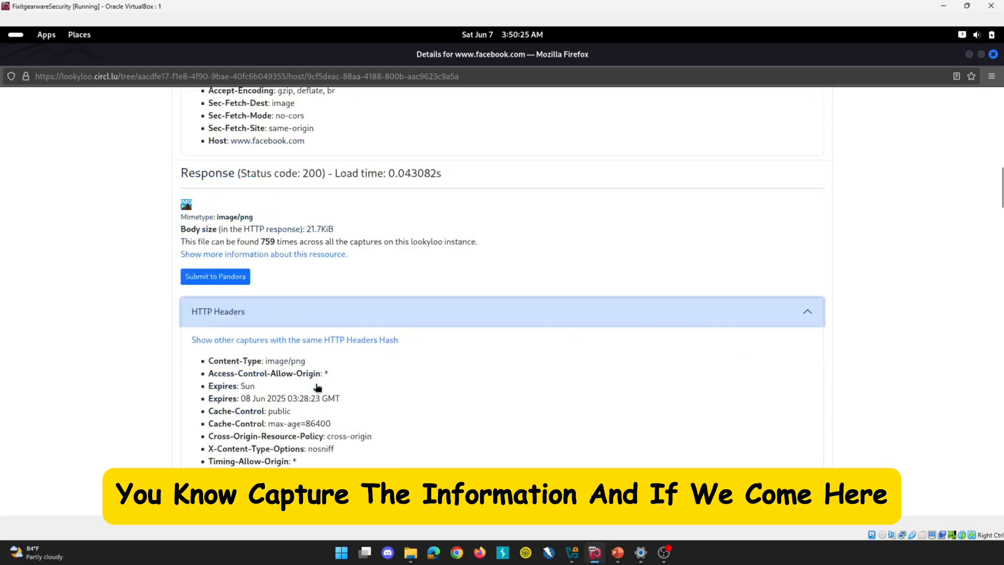
{"action": "scroll", "coordinate": [317, 387], "scroll_direction": "down", "scroll_amount": 5}
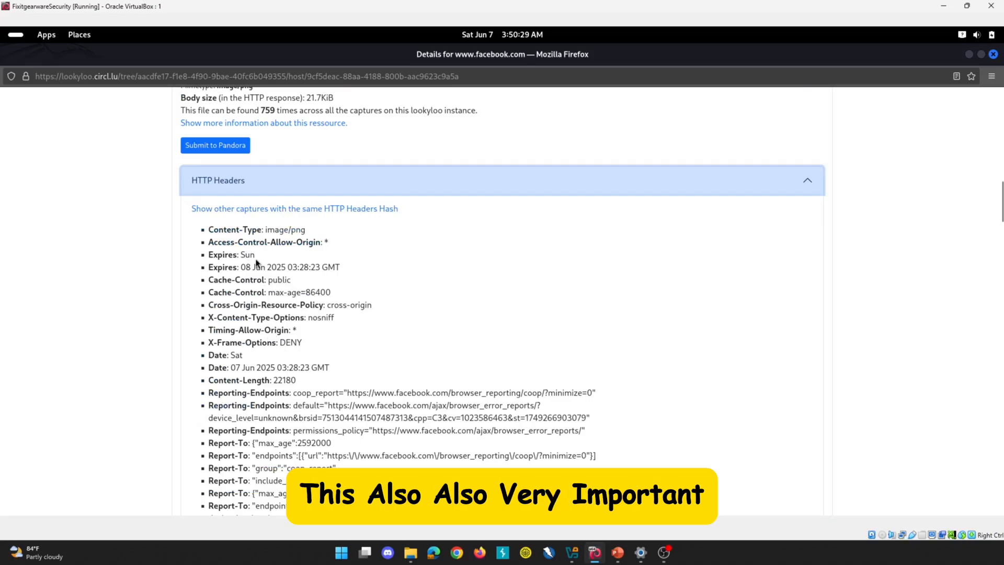
{"action": "scroll", "coordinate": [289, 307], "scroll_direction": "down", "scroll_amount": 8}
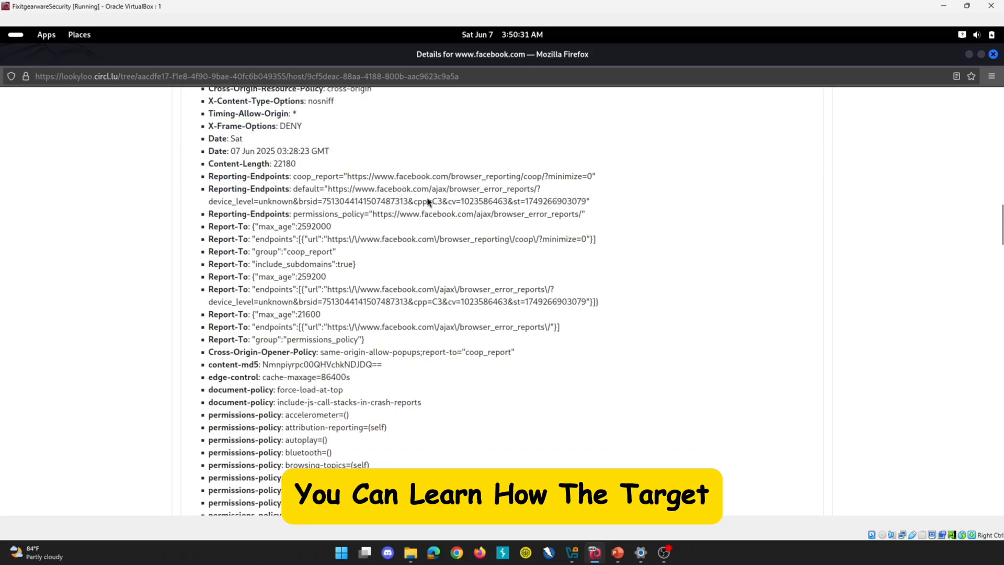
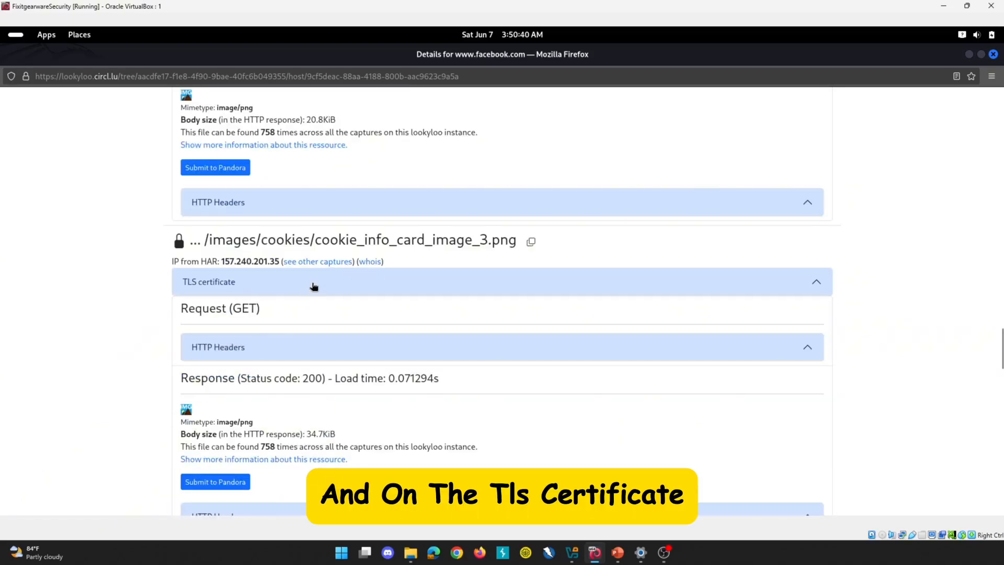
{"action": "left_click", "coordinate": [315, 285]}
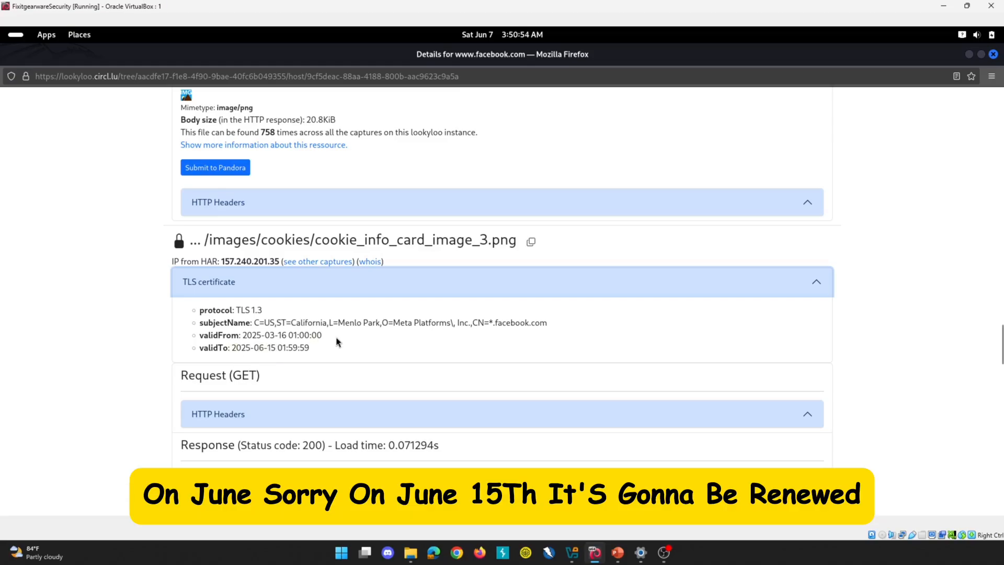
{"action": "scroll", "coordinate": [337, 342], "scroll_direction": "down", "scroll_amount": 5}
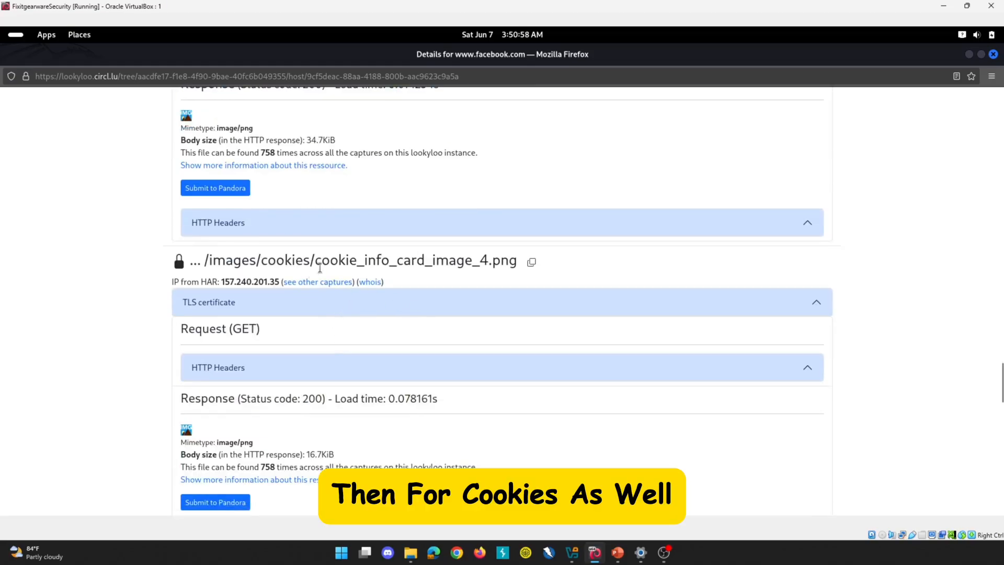
{"action": "scroll", "coordinate": [413, 289], "scroll_direction": "down", "scroll_amount": 10}
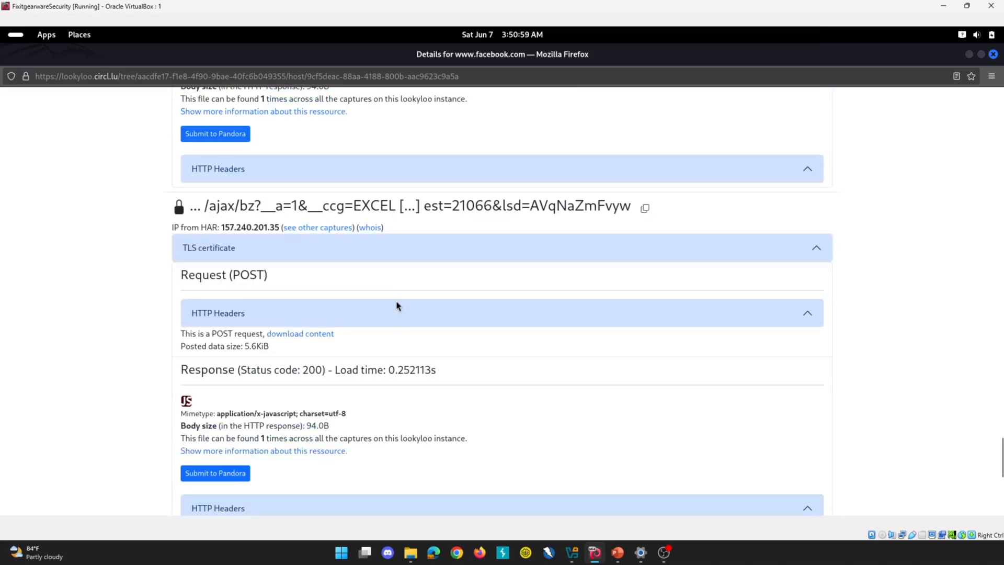
{"action": "scroll", "coordinate": [354, 285], "scroll_direction": "up", "scroll_amount": 15}
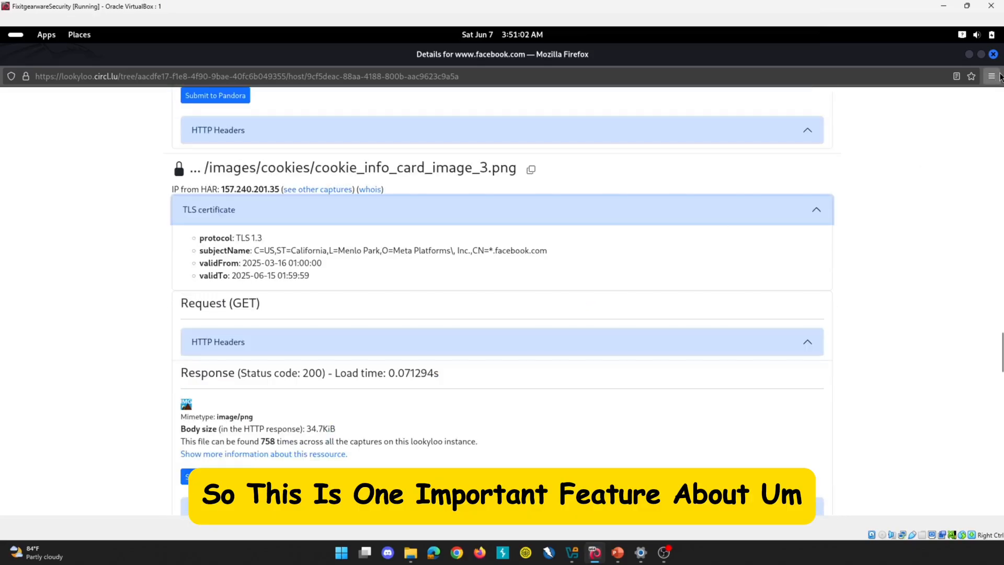
{"action": "left_click", "coordinate": [993, 54]}
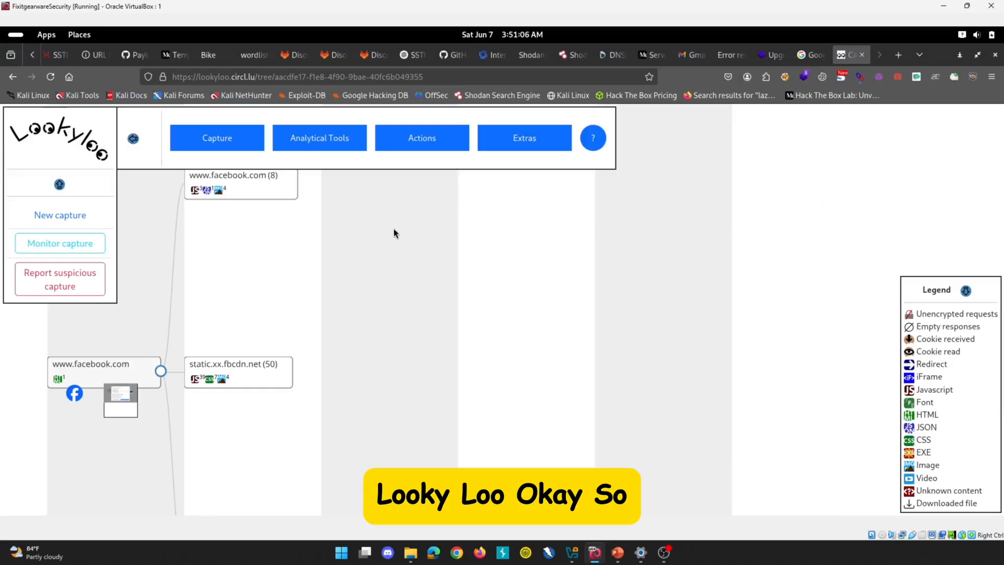
Step: Open the host details of the static.xx.fbcdn.net (50) node and expand the TLS certificate of the OixtioGD1wi.js request
{"action": "scroll", "coordinate": [392, 236], "scroll_direction": "down", "scroll_amount": 3}
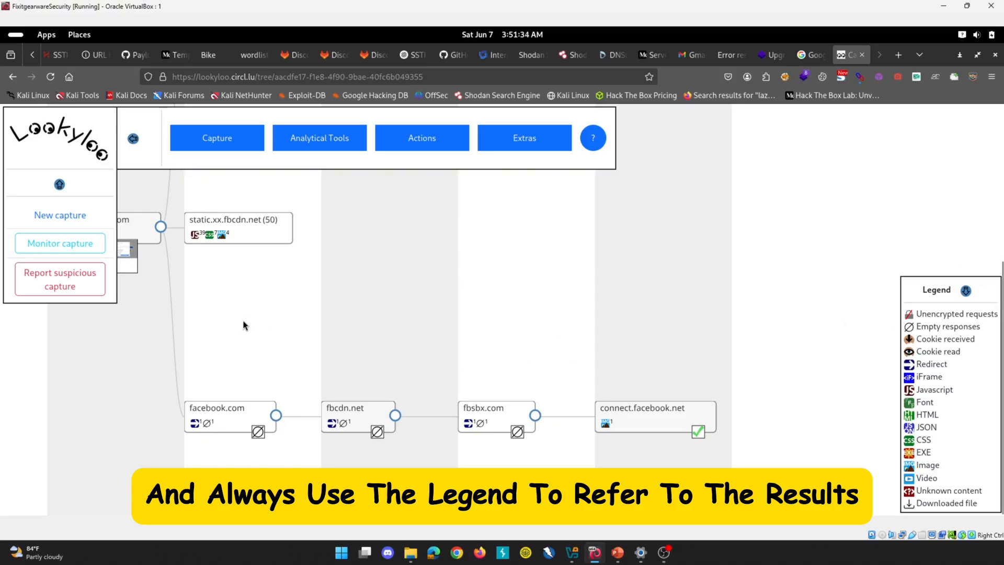
{"action": "scroll", "coordinate": [238, 321], "scroll_direction": "up", "scroll_amount": 4}
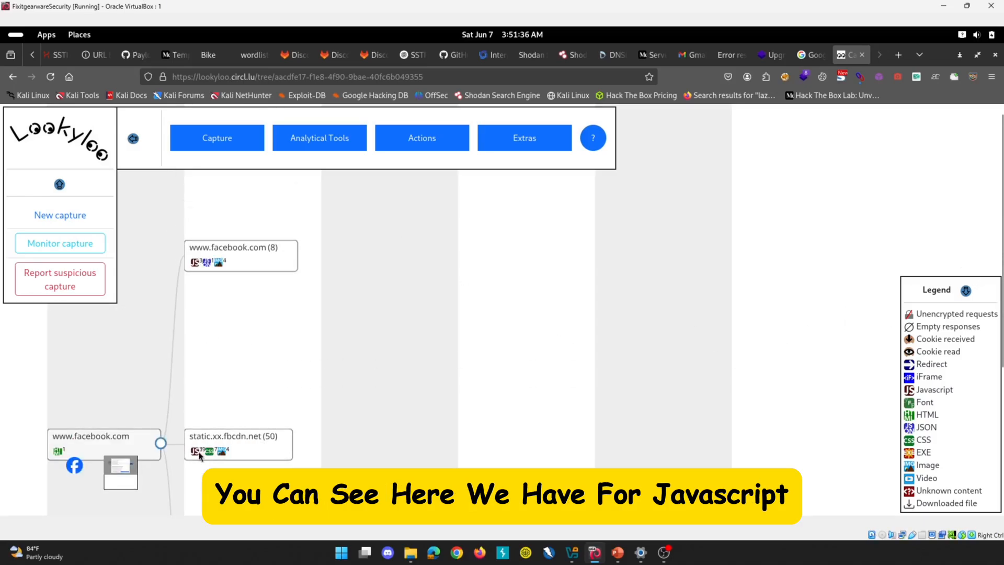
{"action": "mouse_move", "coordinate": [198, 455]}
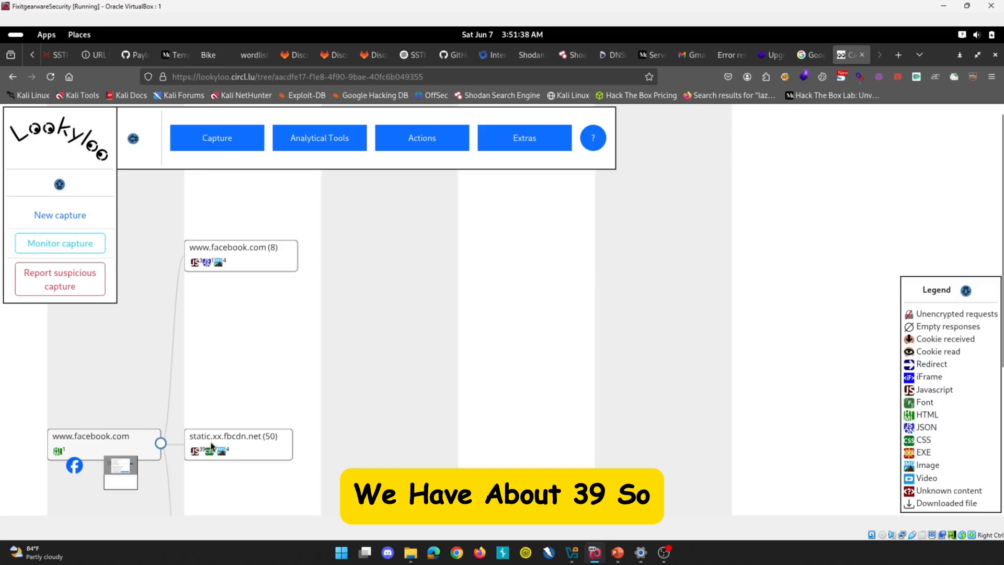
{"action": "left_click", "coordinate": [198, 451]}
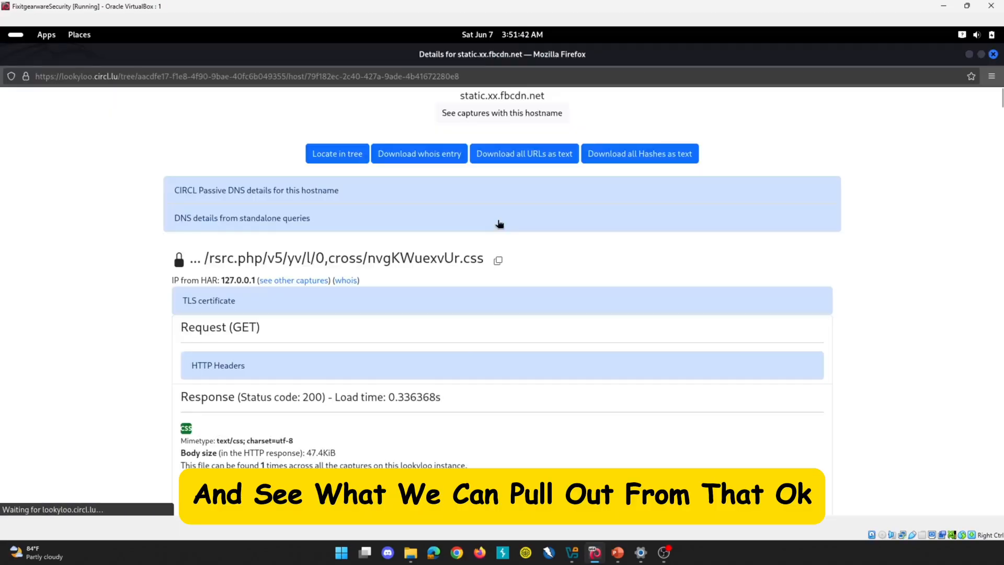
{"action": "scroll", "coordinate": [538, 199], "scroll_direction": "down", "scroll_amount": 15}
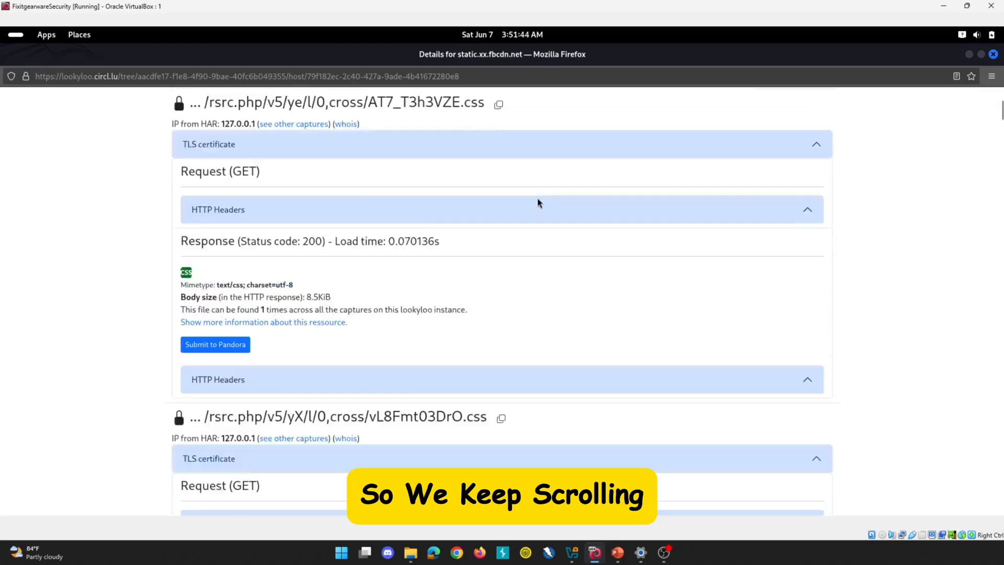
{"action": "scroll", "coordinate": [539, 201], "scroll_direction": "down", "scroll_amount": 20}
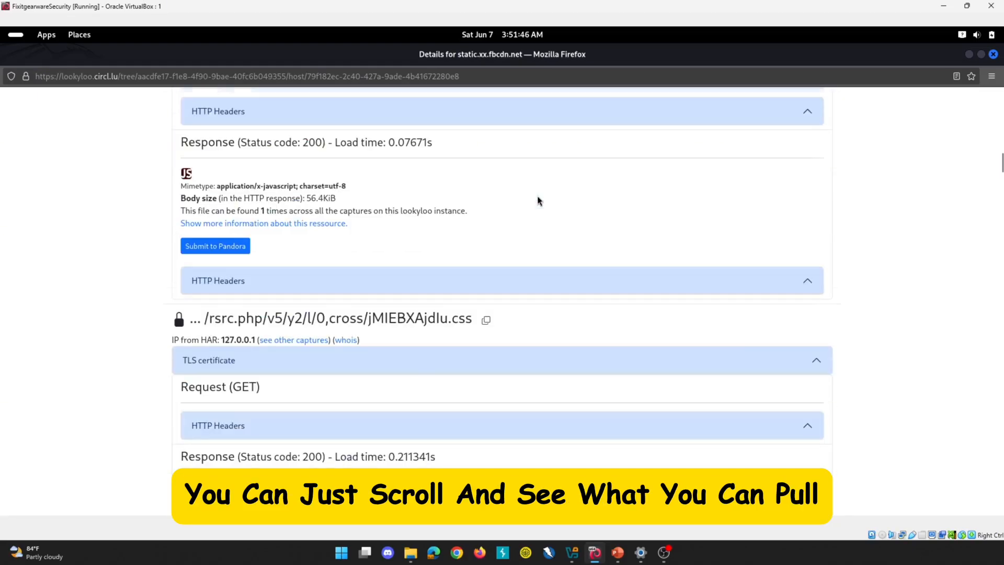
{"action": "scroll", "coordinate": [539, 201], "scroll_direction": "down", "scroll_amount": 10}
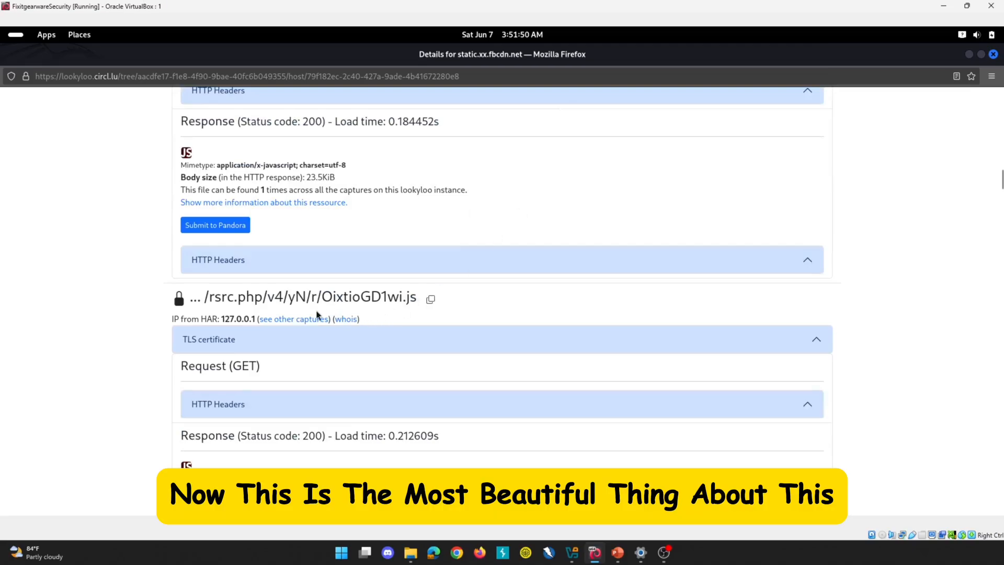
{"action": "left_click", "coordinate": [792, 337]}
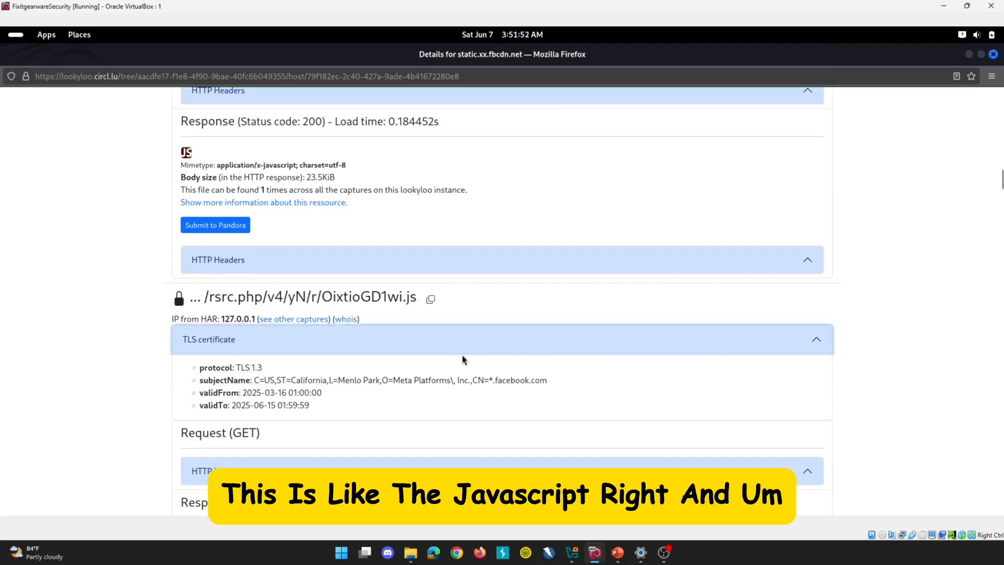
Step: Copy the URL of OixtioGD1wi.js, close the host details, and load the script in a new browser tab
{"action": "left_click", "coordinate": [429, 304]}
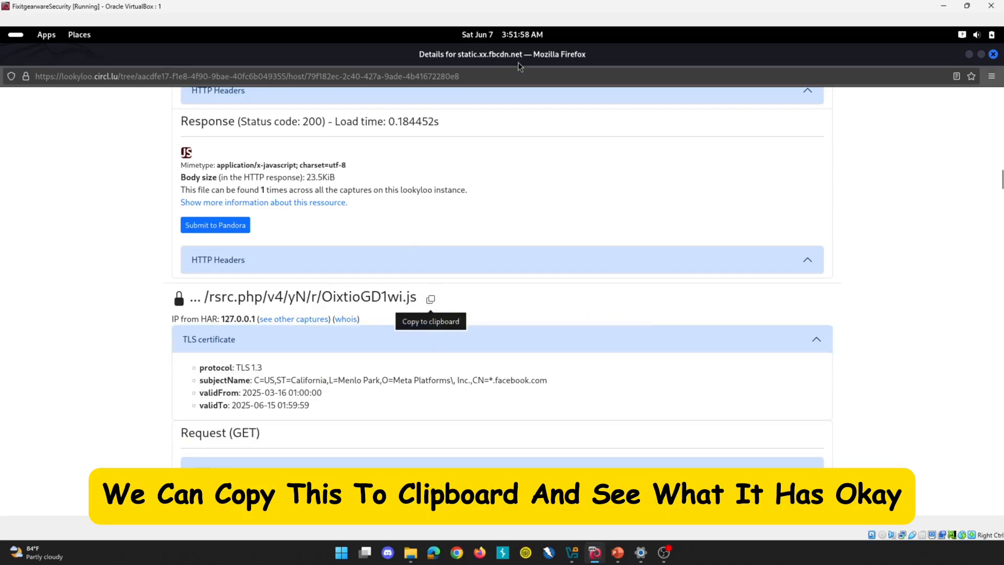
{"action": "left_click", "coordinate": [994, 55]}
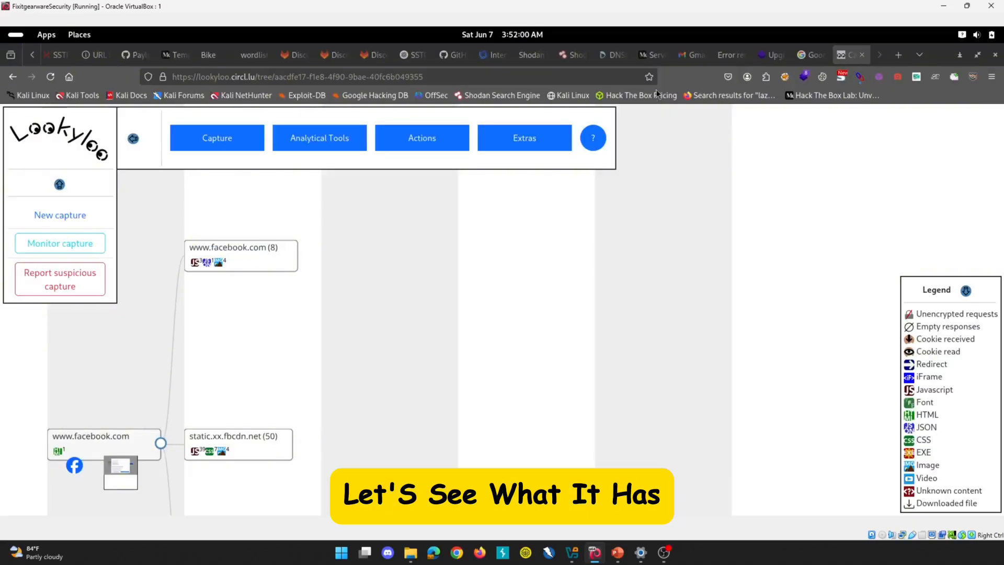
{"action": "left_click", "coordinate": [900, 54]}
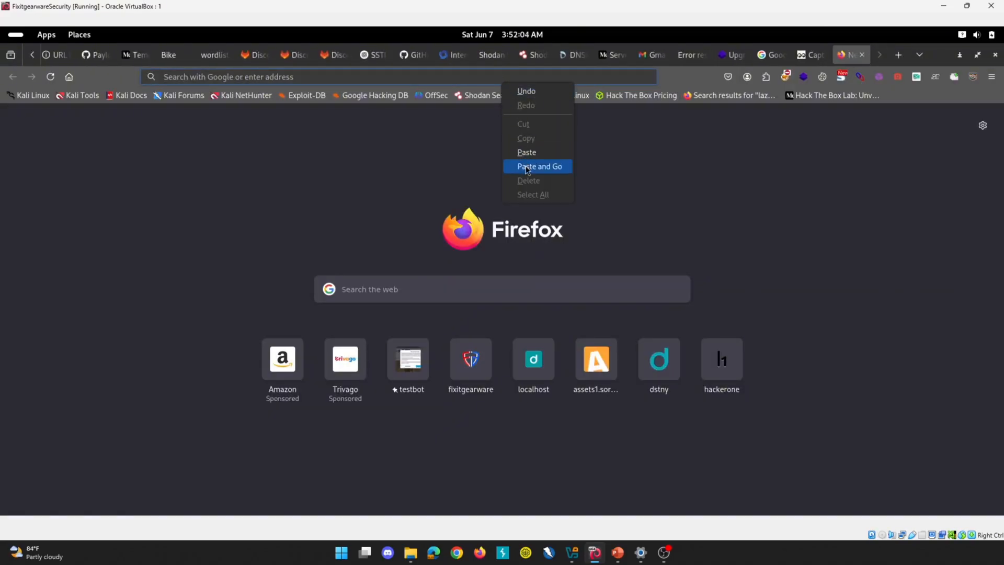
{"action": "left_click", "coordinate": [527, 167]}
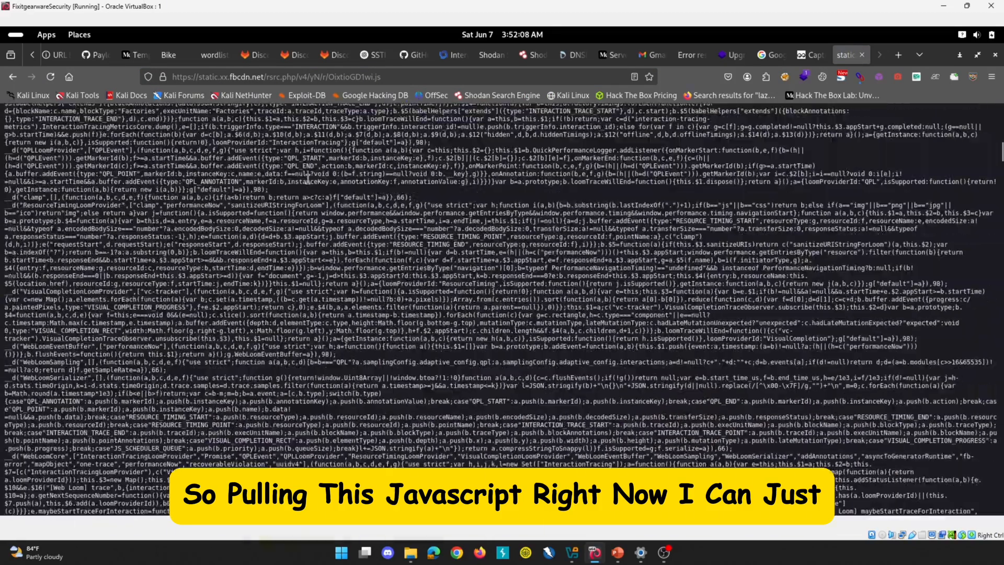
Step: Examine the JavaScript source of OixtioGD1wi.js, return to its beginning, and close the script's tab
{"action": "scroll", "coordinate": [308, 179], "scroll_direction": "down", "scroll_amount": 15}
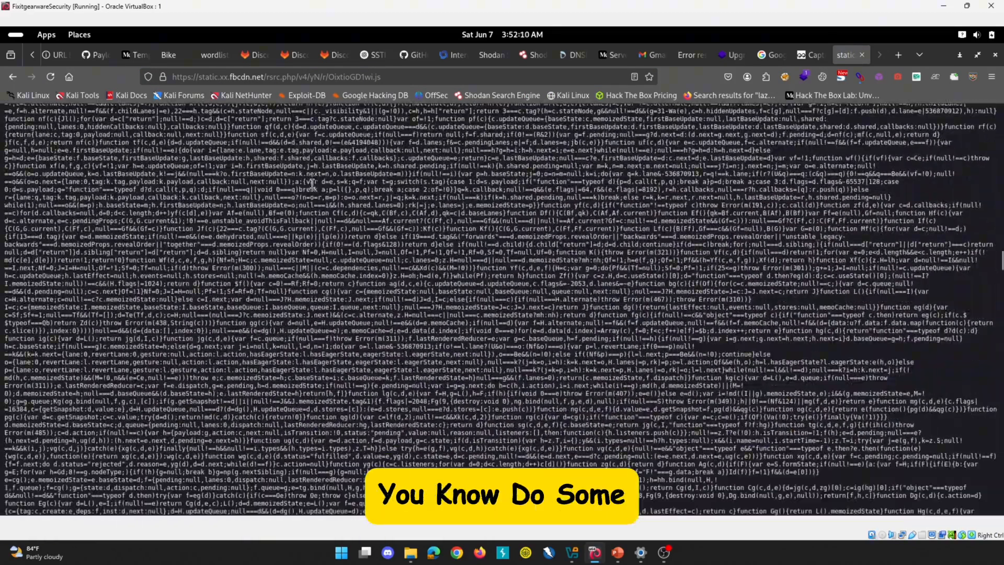
{"action": "scroll", "coordinate": [313, 184], "scroll_direction": "down", "scroll_amount": 10}
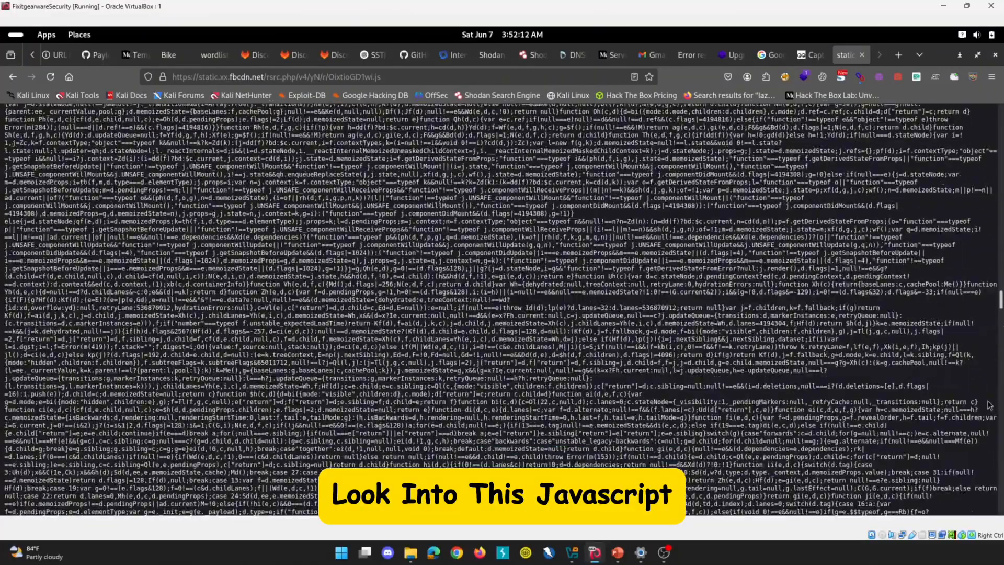
{"action": "scroll", "coordinate": [991, 406], "scroll_direction": "down", "scroll_amount": 10}
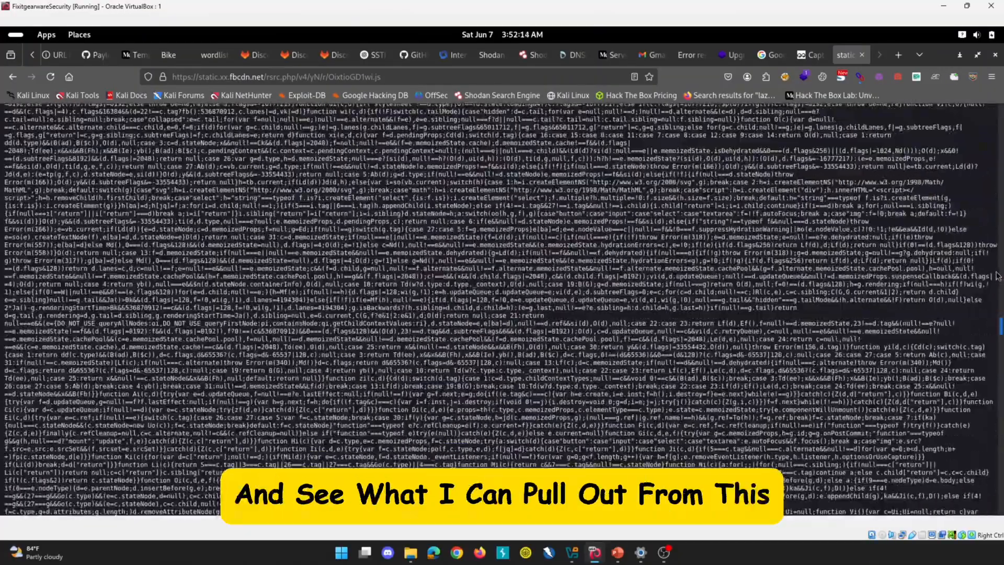
{"action": "left_click_drag", "start_coordinate": [998, 276], "coordinate": [1003, 116]}
{"action": "scroll", "coordinate": [352, 279], "scroll_direction": "down", "scroll_amount": 4}
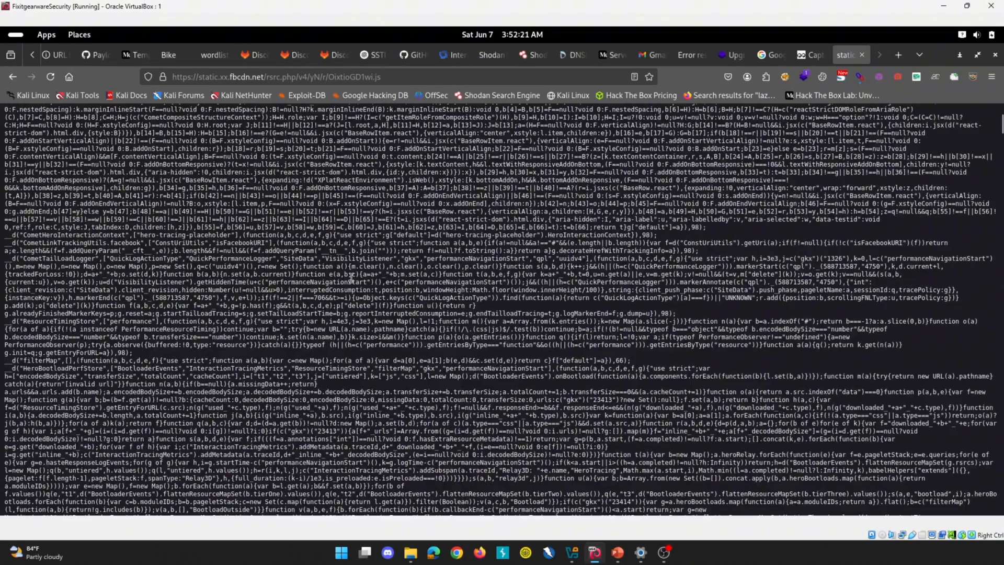
{"action": "scroll", "coordinate": [351, 279], "scroll_direction": "up", "scroll_amount": 5}
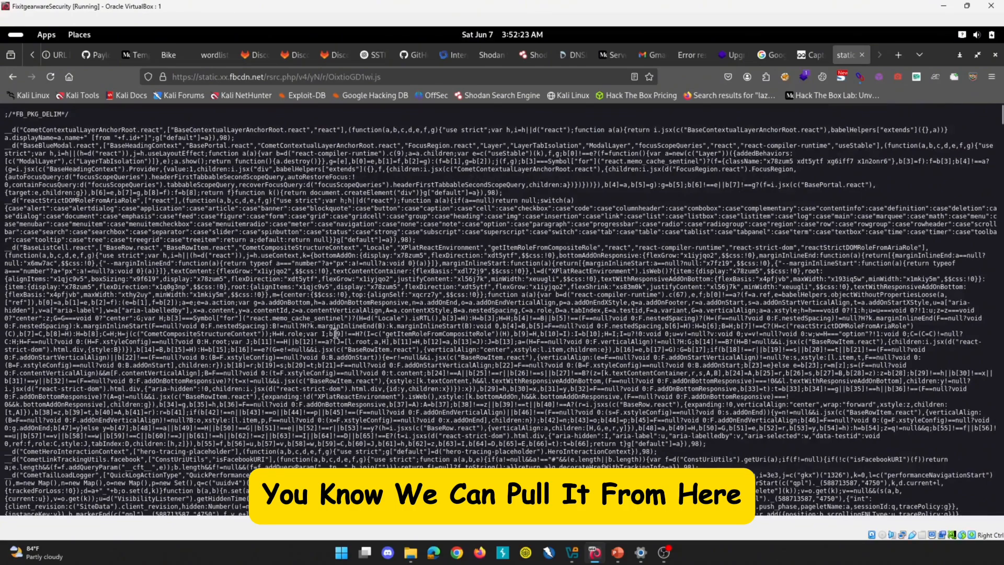
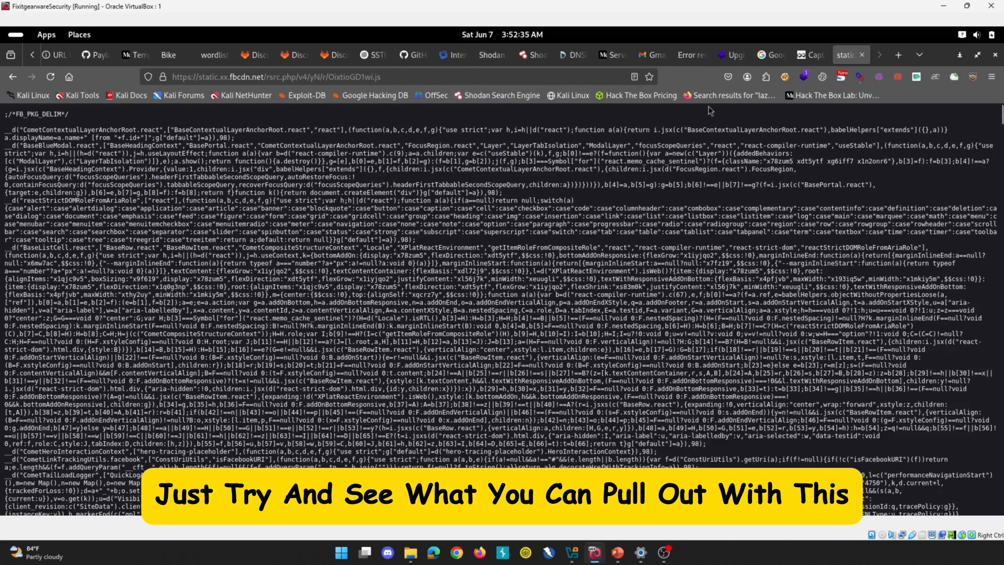
{"action": "left_click", "coordinate": [863, 55]}
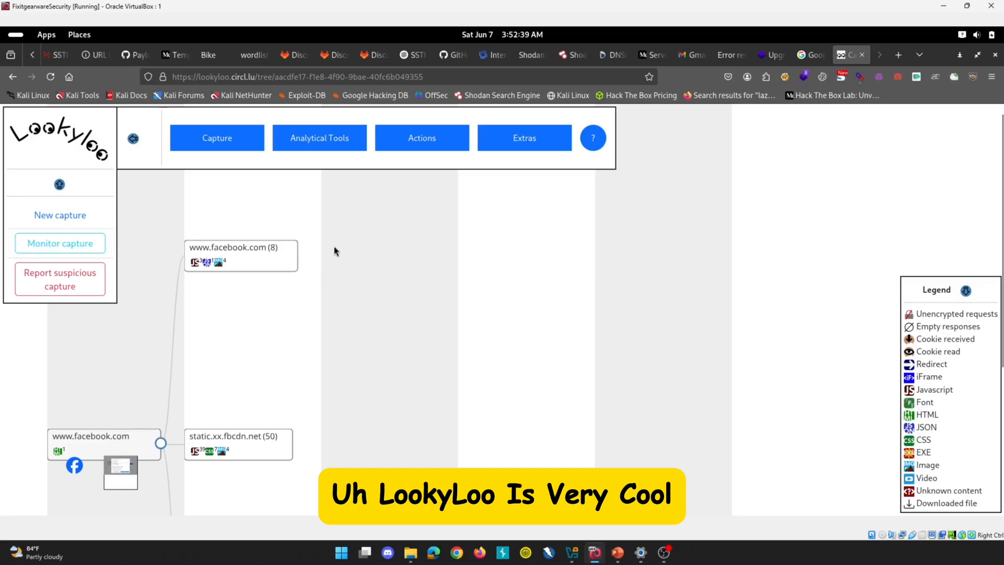